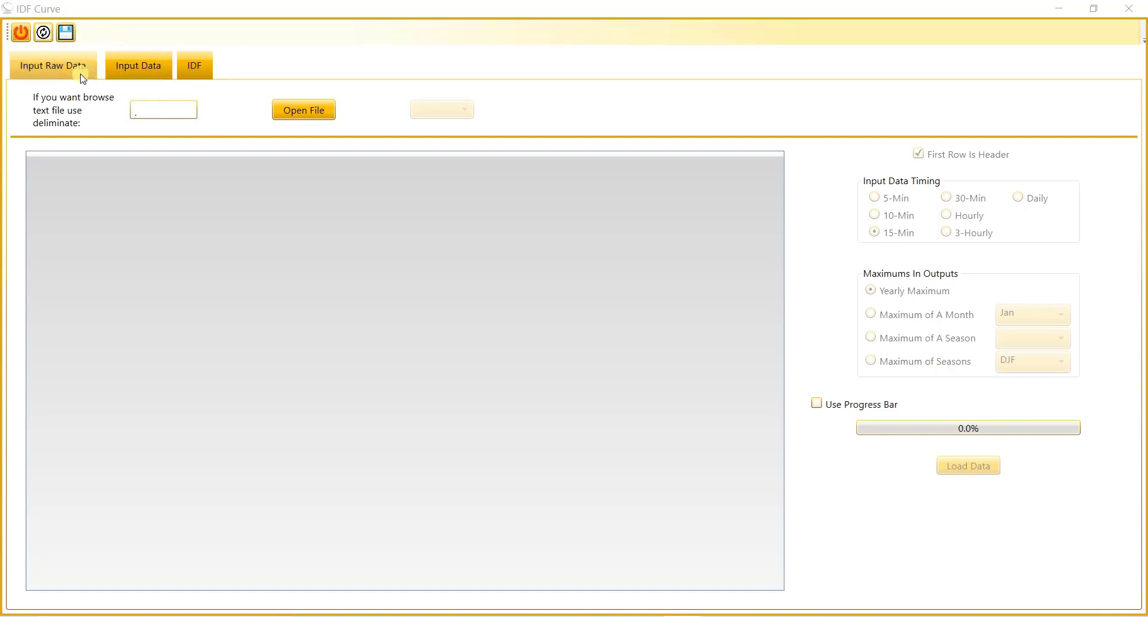
{"action": "left_click", "coordinate": [132, 67]}
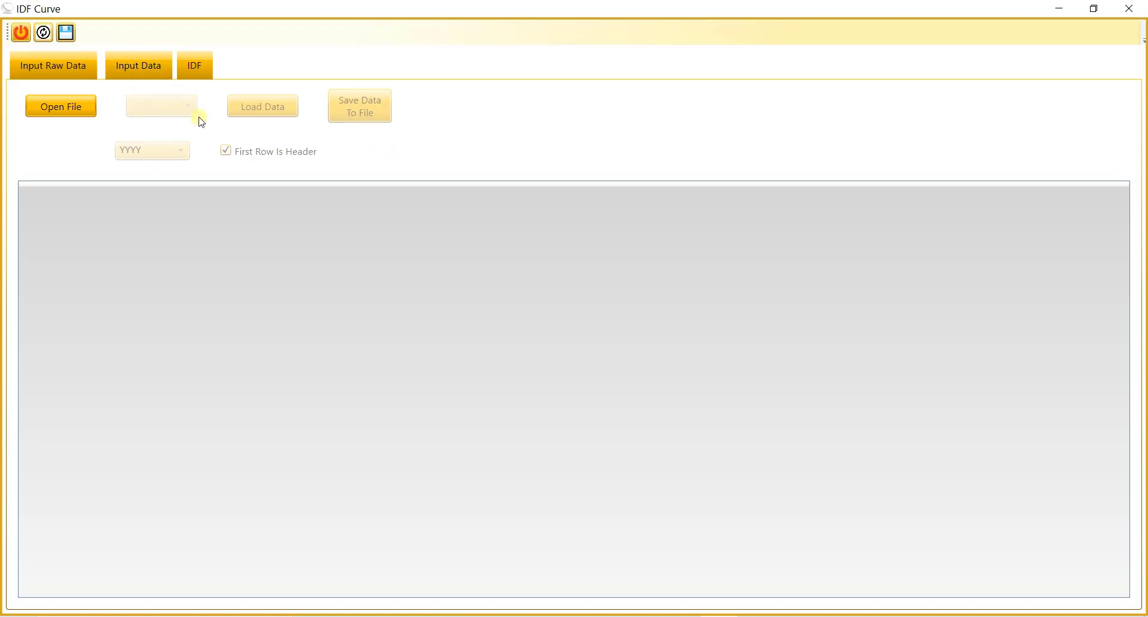
{"action": "left_click", "coordinate": [76, 71]}
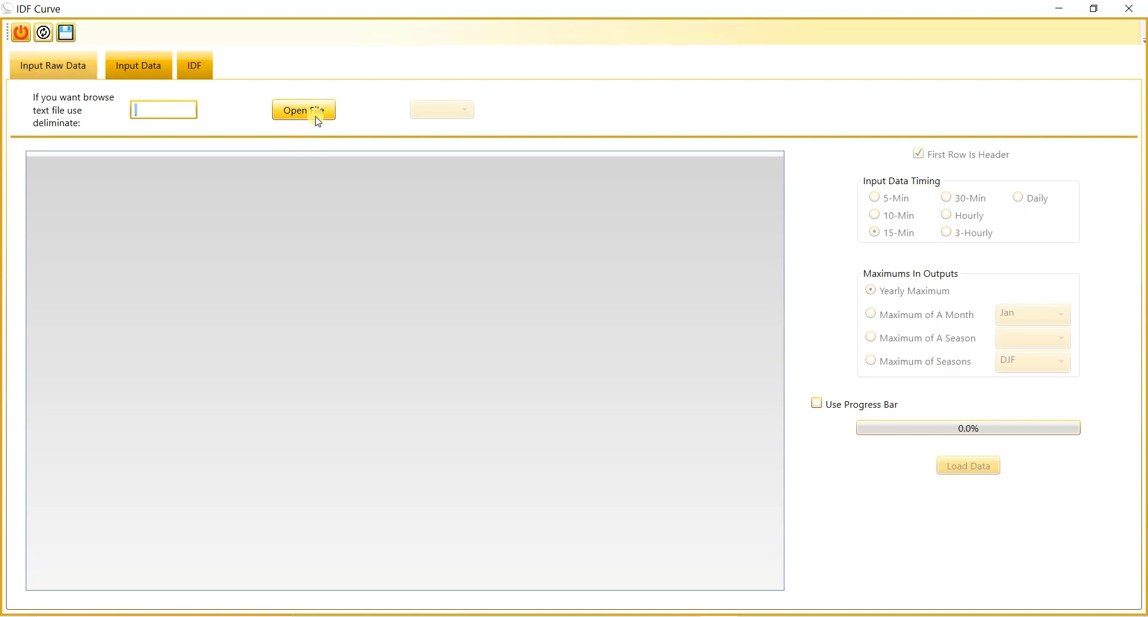
{"action": "left_click", "coordinate": [146, 115]}
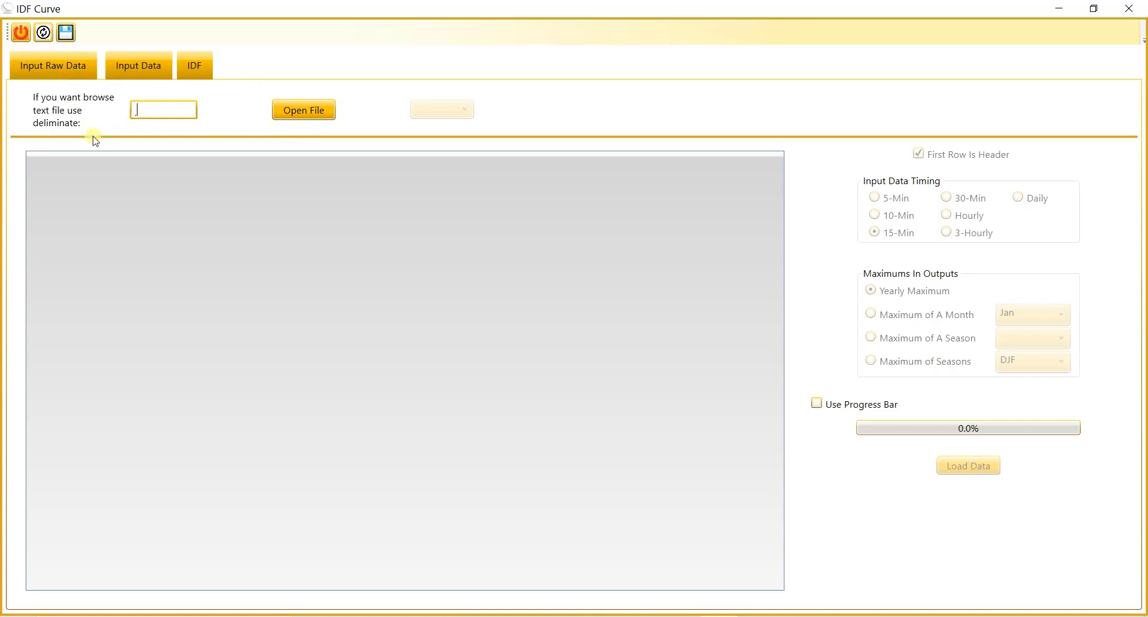
{"action": "left_click_drag", "start_coordinate": [152, 115], "coordinate": [95, 113]}
{"action": "left_click", "coordinate": [154, 114]}
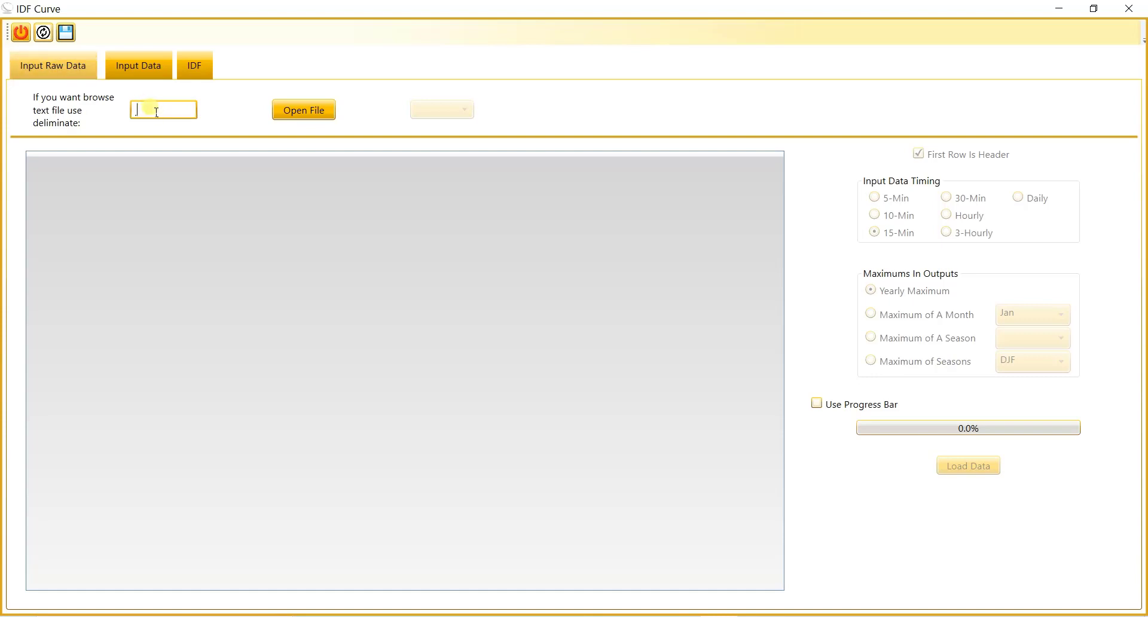
{"action": "left_click_drag", "start_coordinate": [153, 112], "coordinate": [131, 106]}
{"action": "left_click", "coordinate": [155, 108]}
Step: Open the Excel file "input data for IDF Curve" as the raw data input
{"action": "left_click", "coordinate": [327, 113]}
{"action": "left_click", "coordinate": [303, 110]}
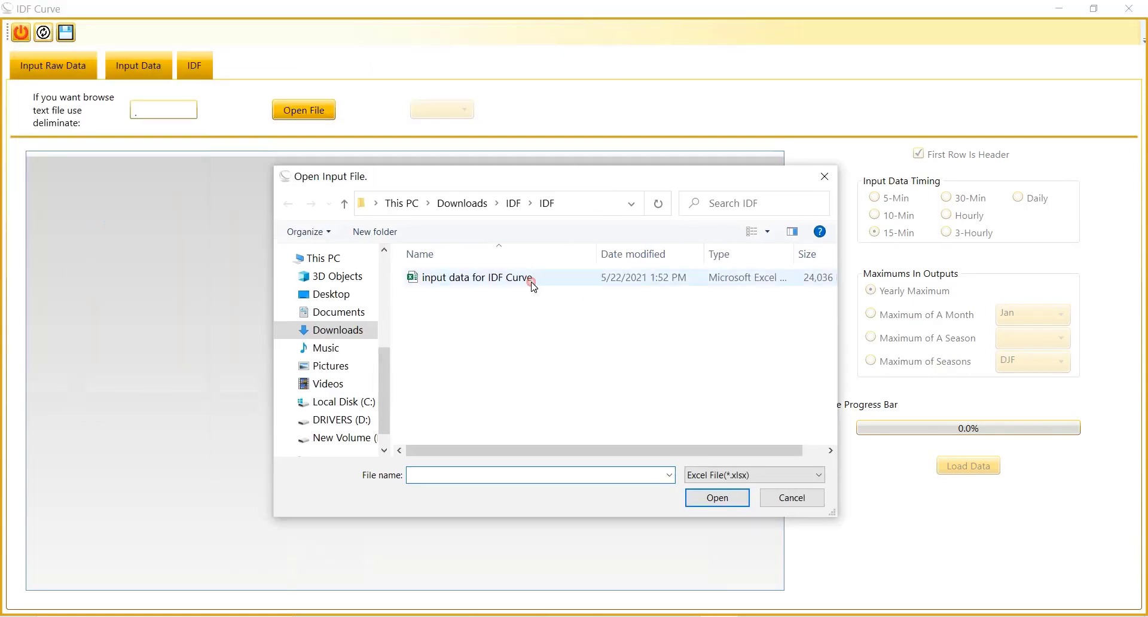
{"action": "left_click", "coordinate": [534, 278]}
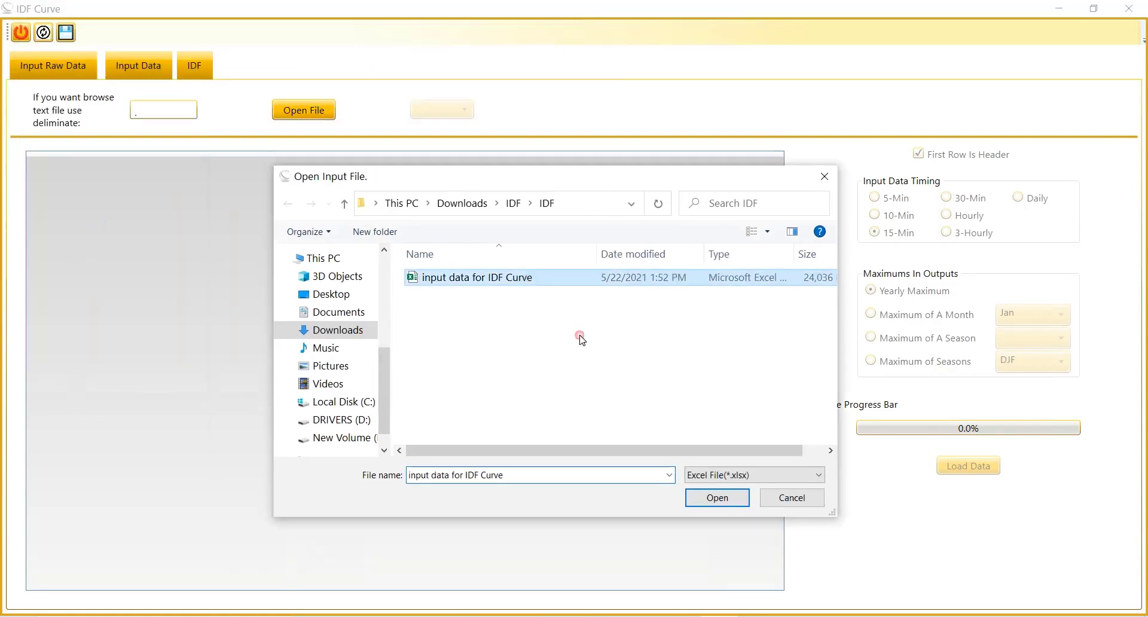
{"action": "left_click", "coordinate": [734, 501]}
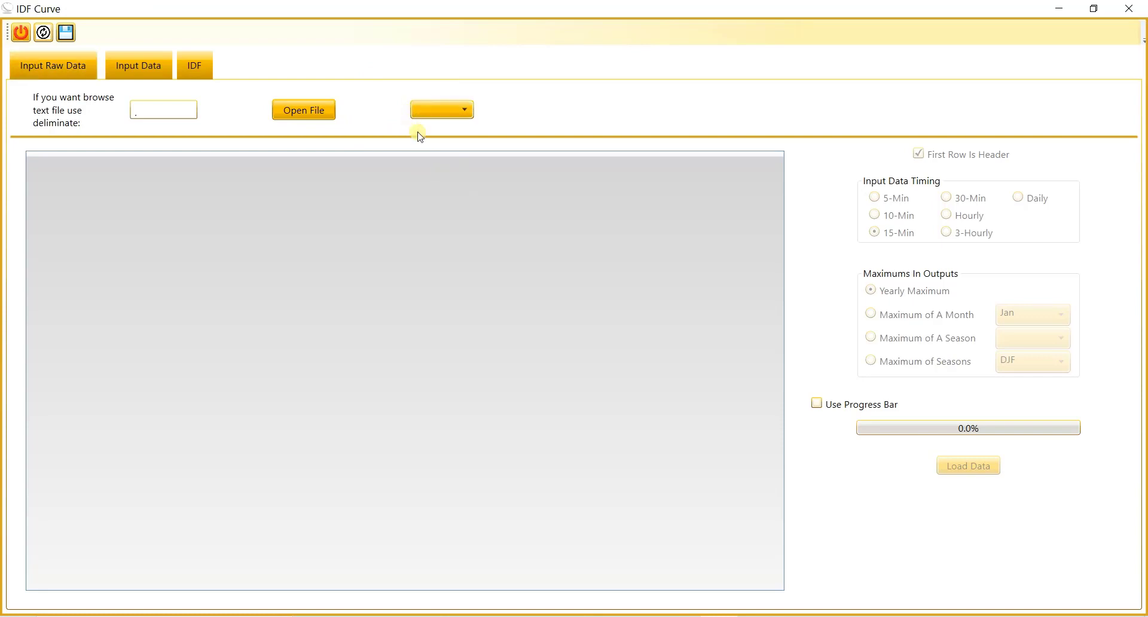
Step: Choose the worksheet "25v_95-19 mm in 15 min" from the opened raw data file
{"action": "left_click", "coordinate": [423, 114]}
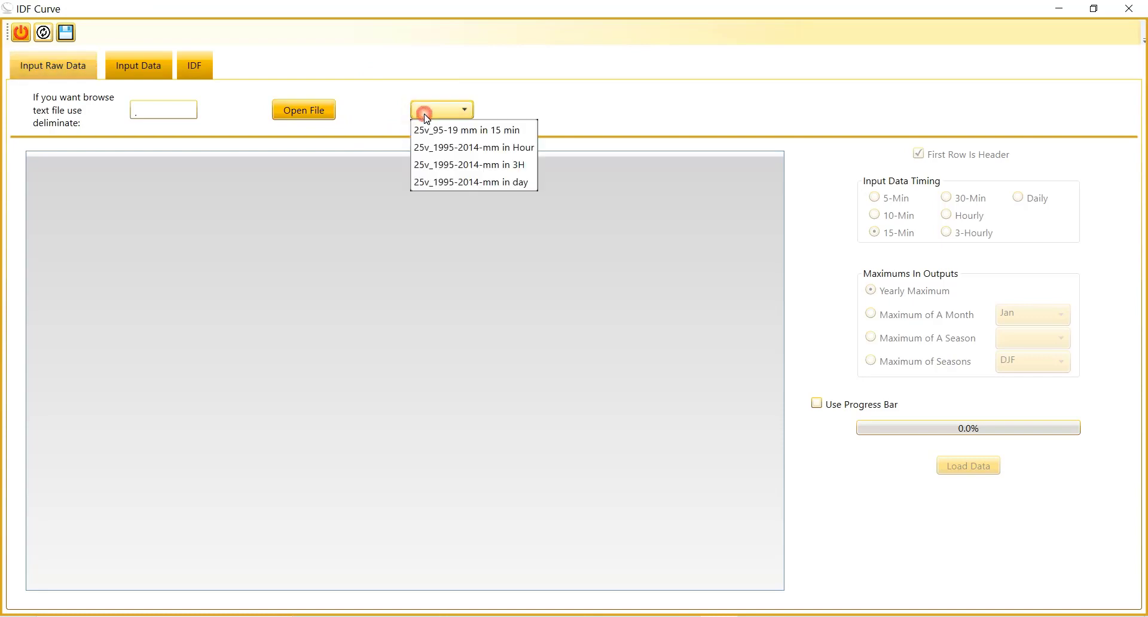
{"action": "left_click", "coordinate": [425, 110]}
{"action": "left_click", "coordinate": [437, 115]}
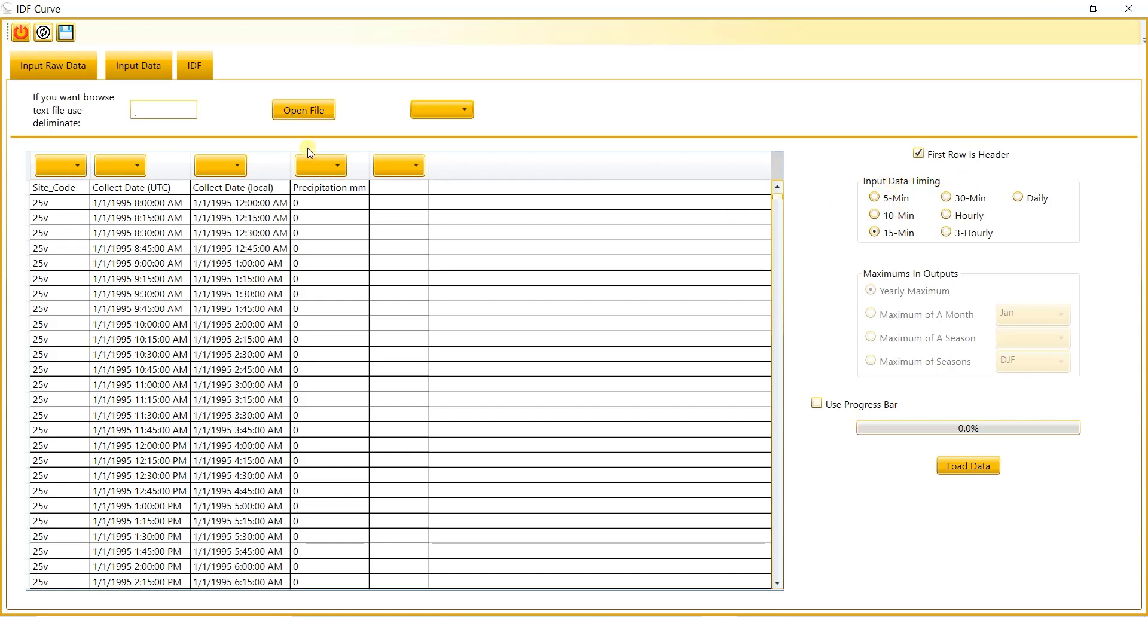
{"action": "left_click", "coordinate": [446, 110]}
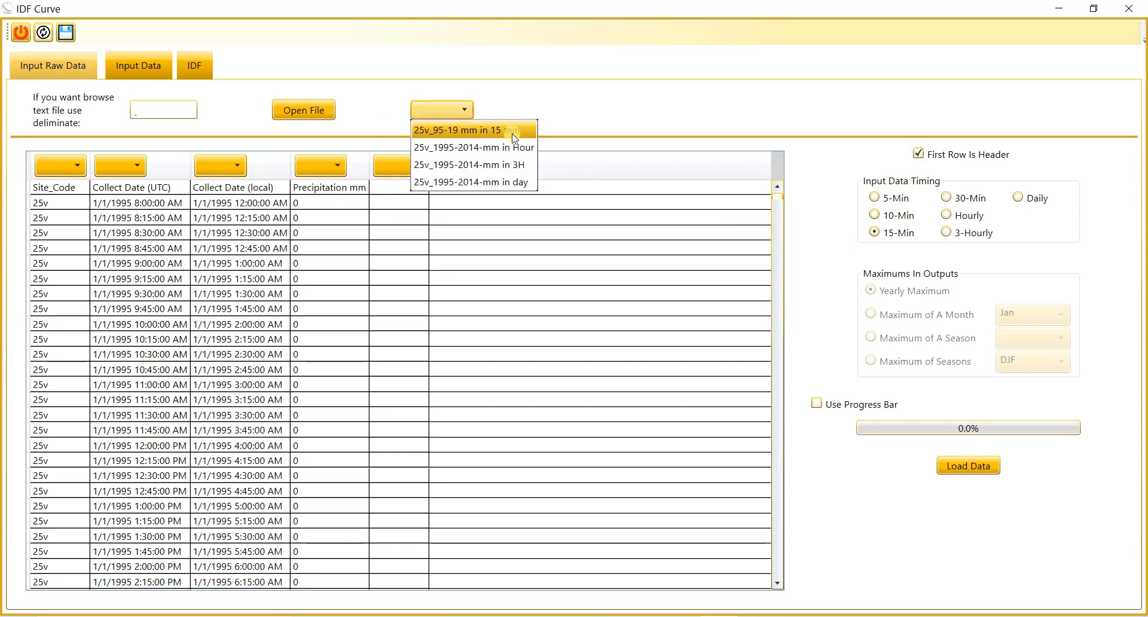
{"action": "left_click", "coordinate": [584, 114]}
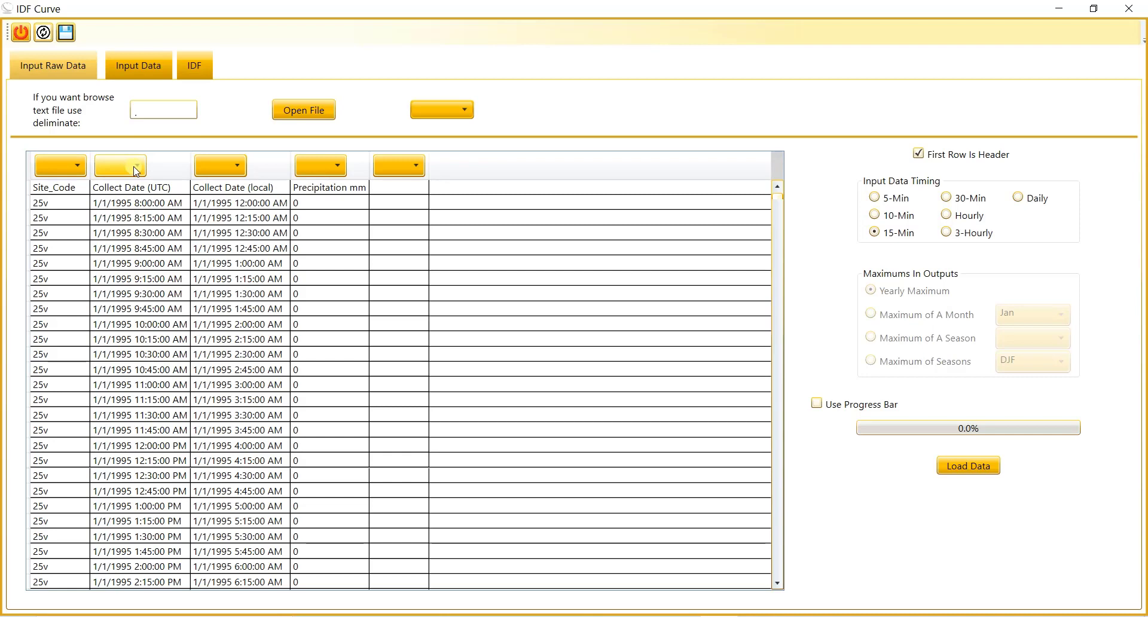
Step: Assign Collect Date (local) as the Date column and Precipitation mm as the Rain column
{"action": "left_click", "coordinate": [221, 165]}
{"action": "left_click", "coordinate": [209, 182]}
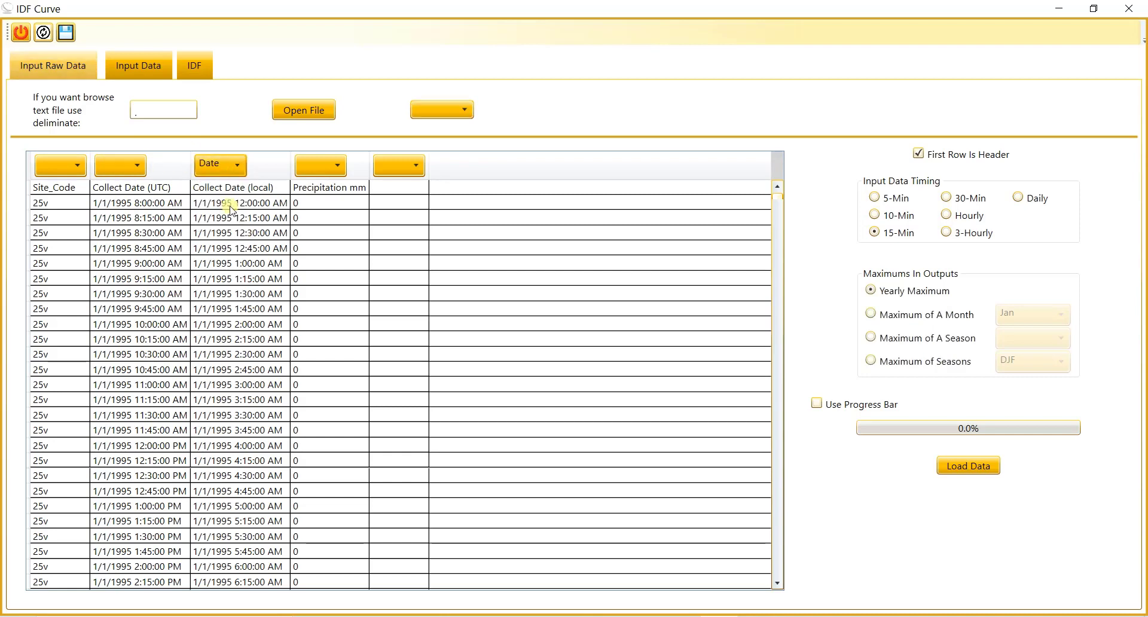
{"action": "left_click", "coordinate": [323, 167]}
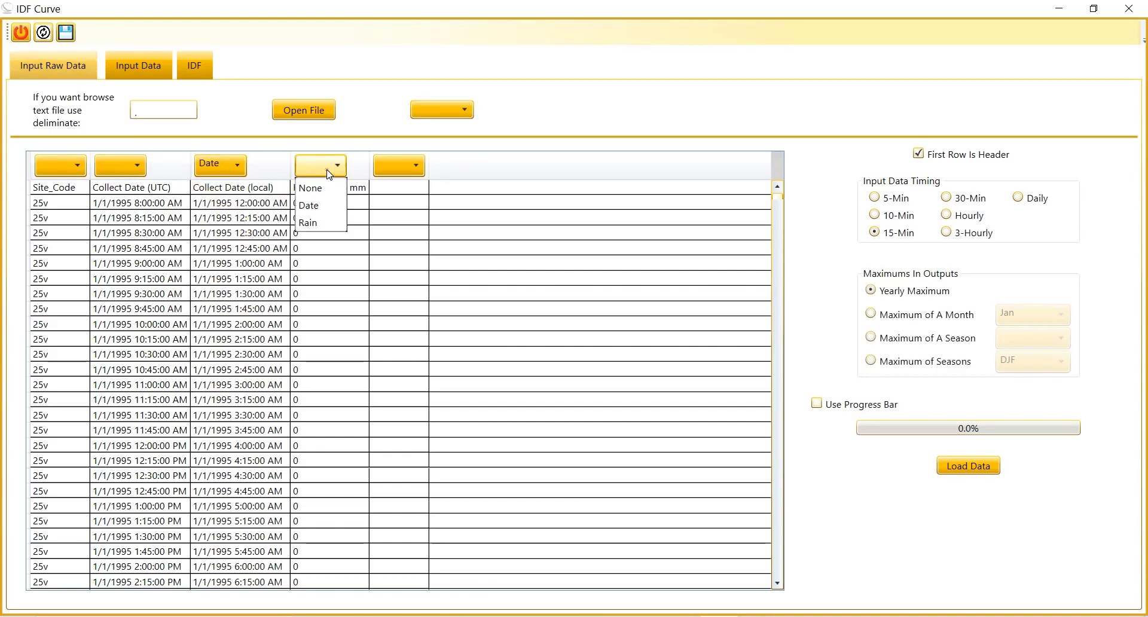
{"action": "left_click", "coordinate": [323, 223]}
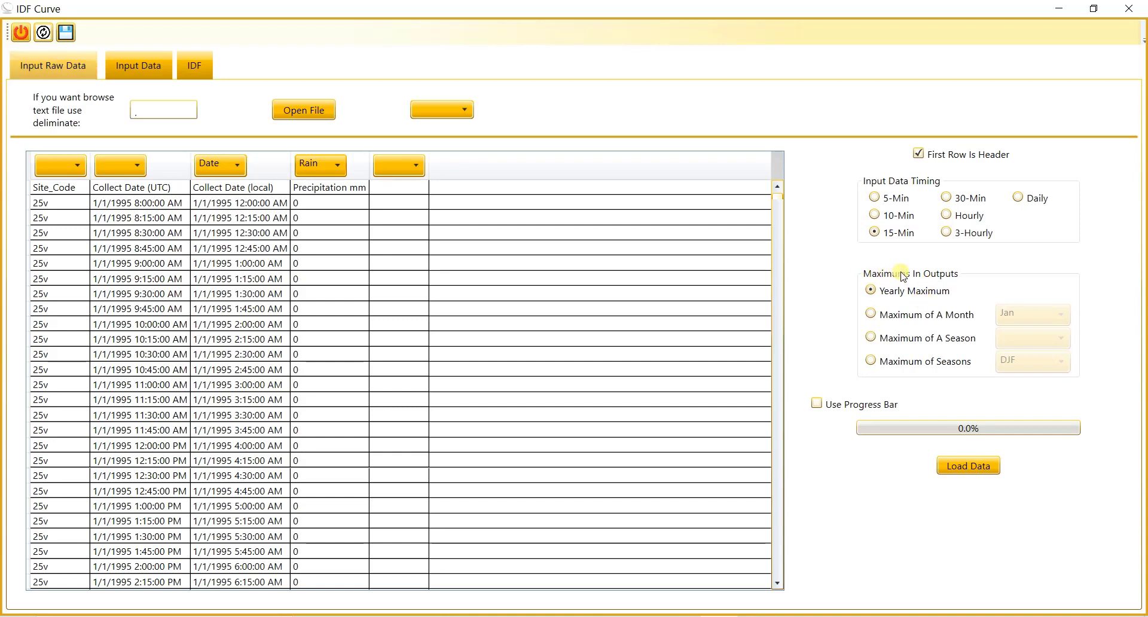
{"action": "left_click", "coordinate": [883, 317]}
{"action": "left_click", "coordinate": [1042, 316]}
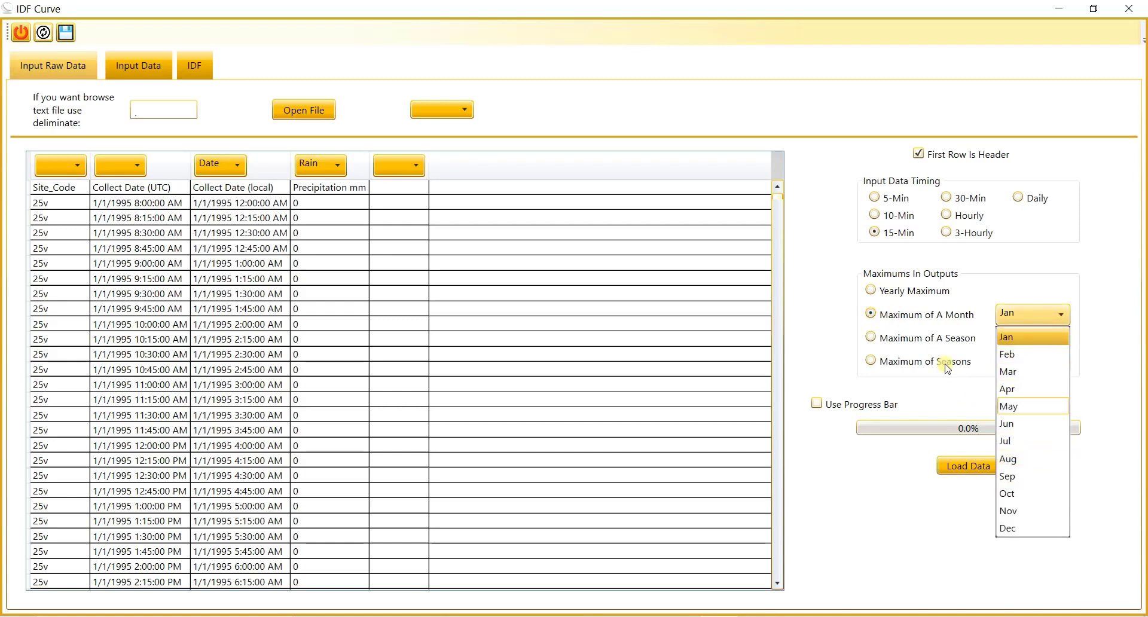
{"action": "left_click", "coordinate": [907, 339]}
{"action": "left_click", "coordinate": [906, 338]}
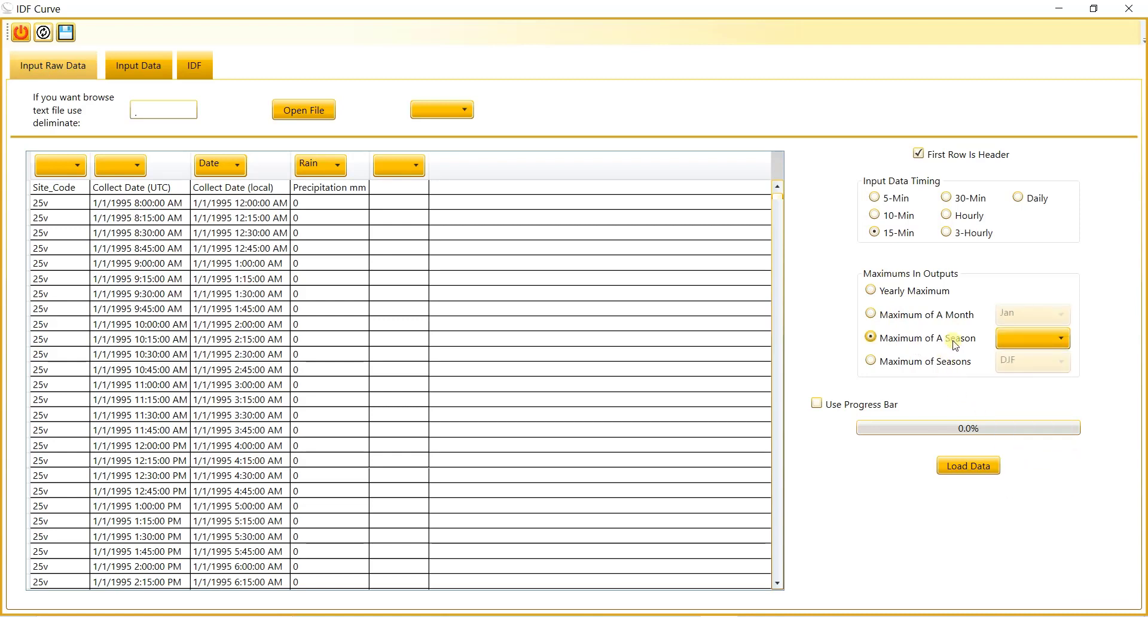
{"action": "left_click", "coordinate": [1026, 338]}
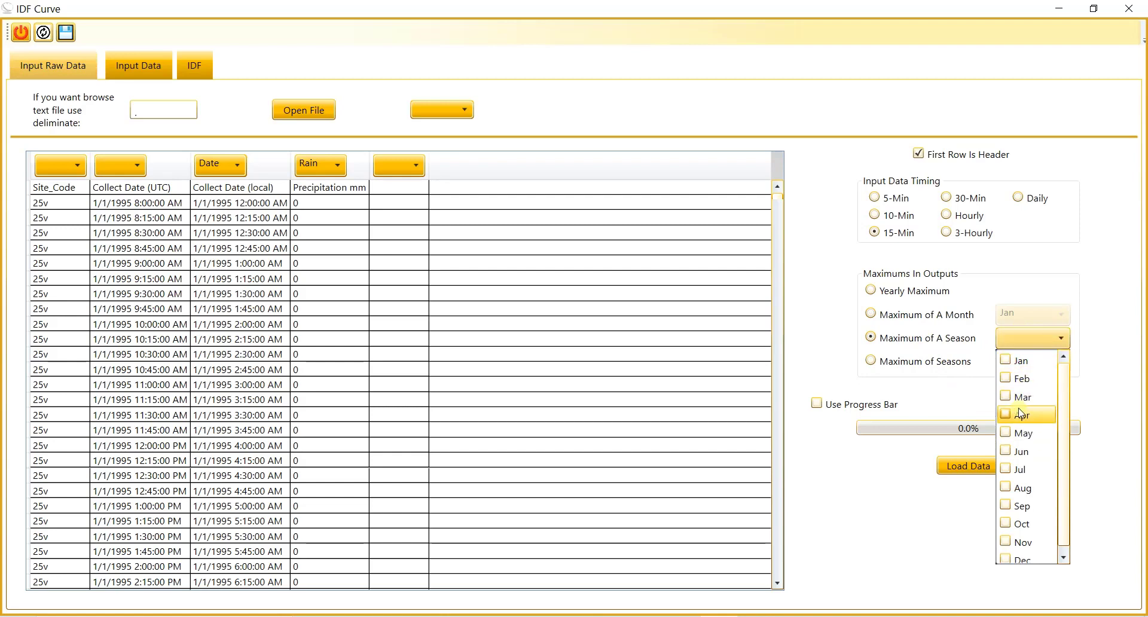
{"action": "left_click", "coordinate": [1005, 362]}
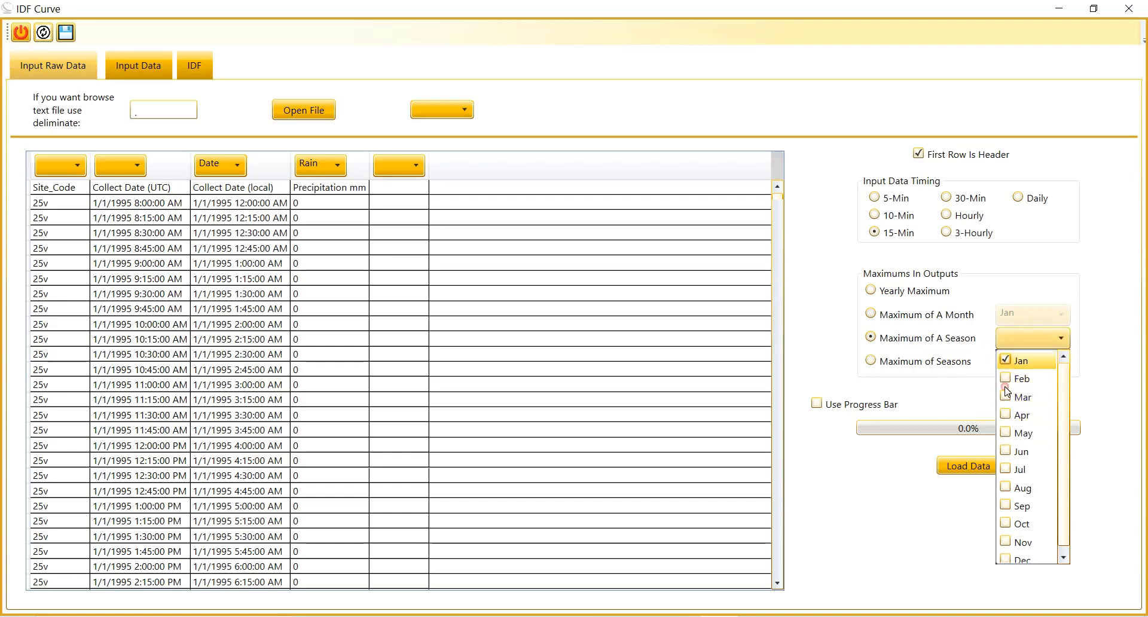
{"action": "left_click", "coordinate": [1023, 415]}
{"action": "left_click", "coordinate": [1033, 350]}
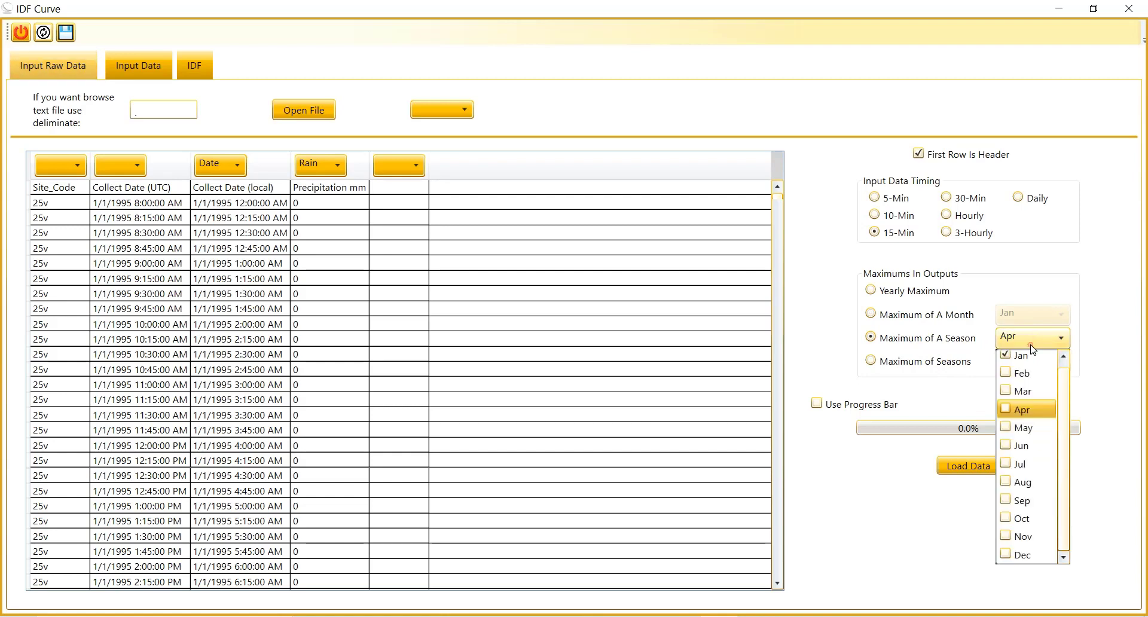
{"action": "left_click", "coordinate": [1006, 414]}
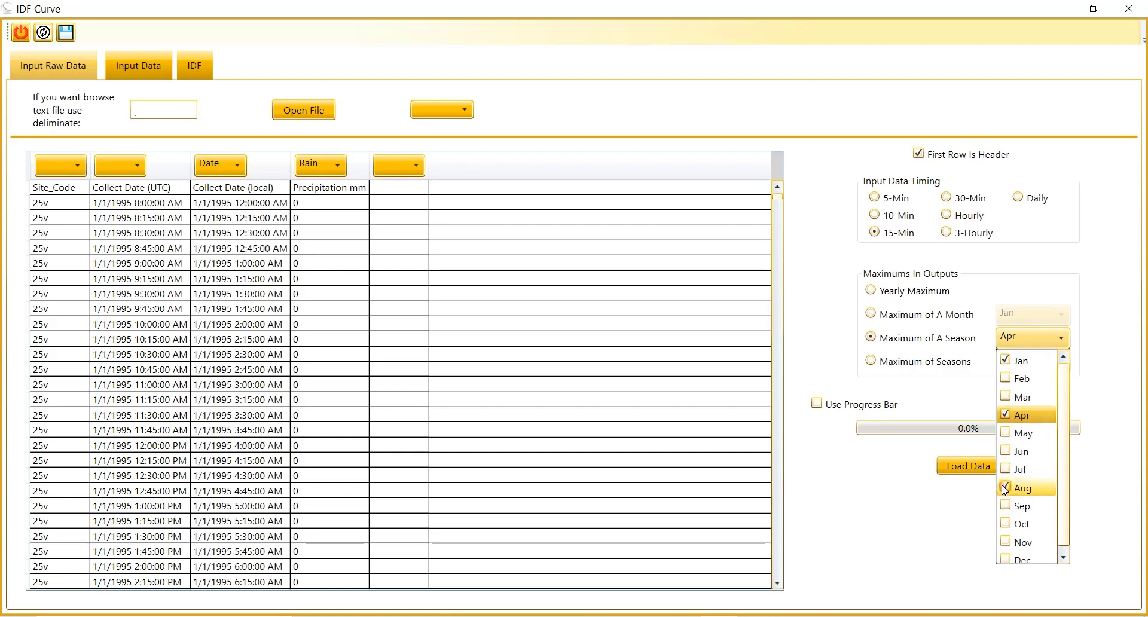
{"action": "left_click", "coordinate": [1006, 488]}
{"action": "left_click", "coordinate": [1005, 414]}
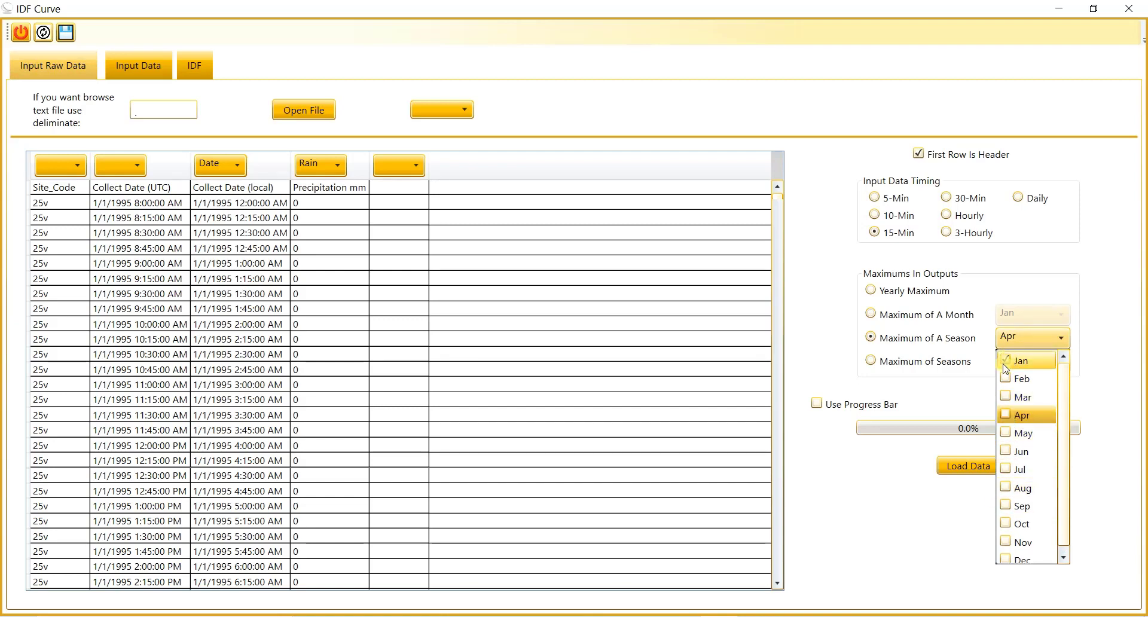
{"action": "left_click", "coordinate": [852, 362]}
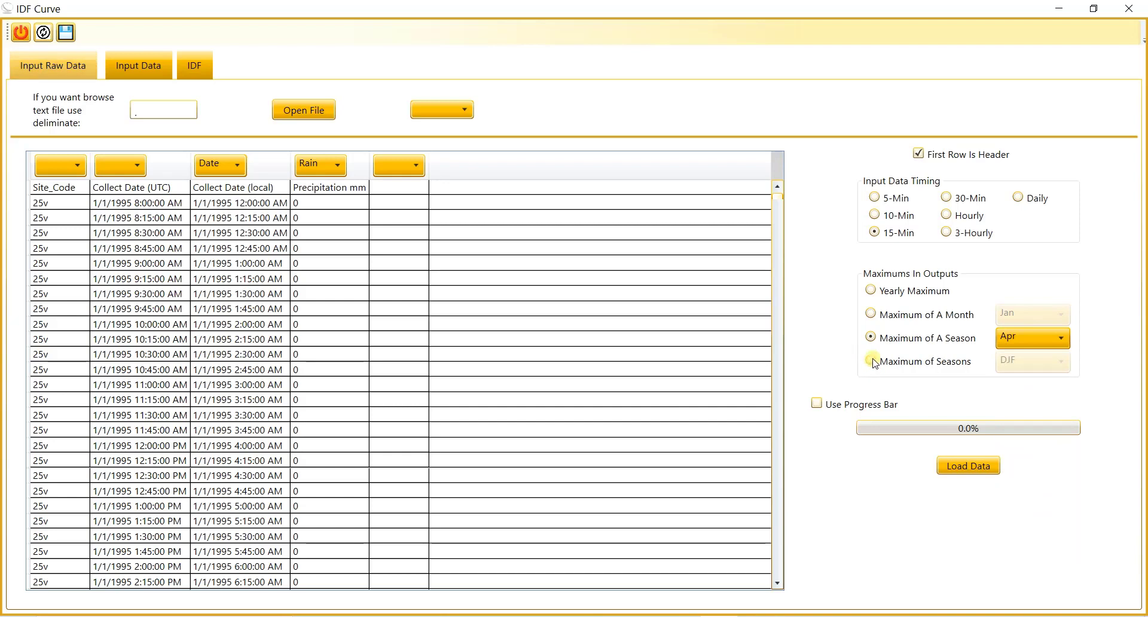
{"action": "left_click", "coordinate": [873, 362]}
{"action": "left_click", "coordinate": [1040, 363]}
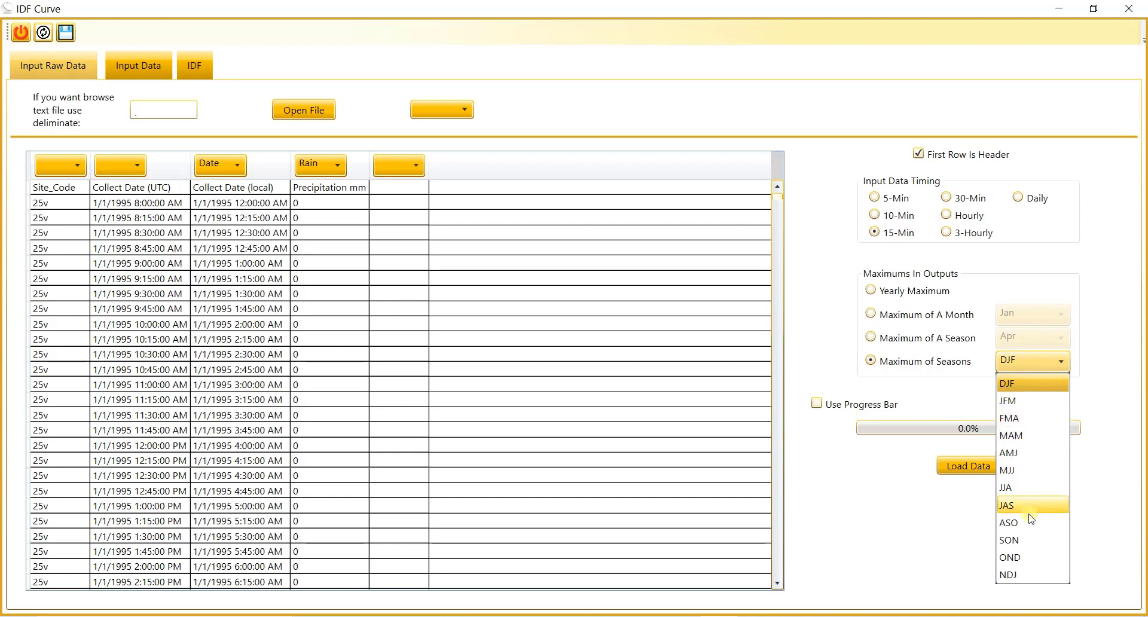
{"action": "left_click", "coordinate": [879, 518]}
Step: Set the output maximums to Yearly Maximum and start loading the 15-minute rainfall data
{"action": "left_click", "coordinate": [873, 290]}
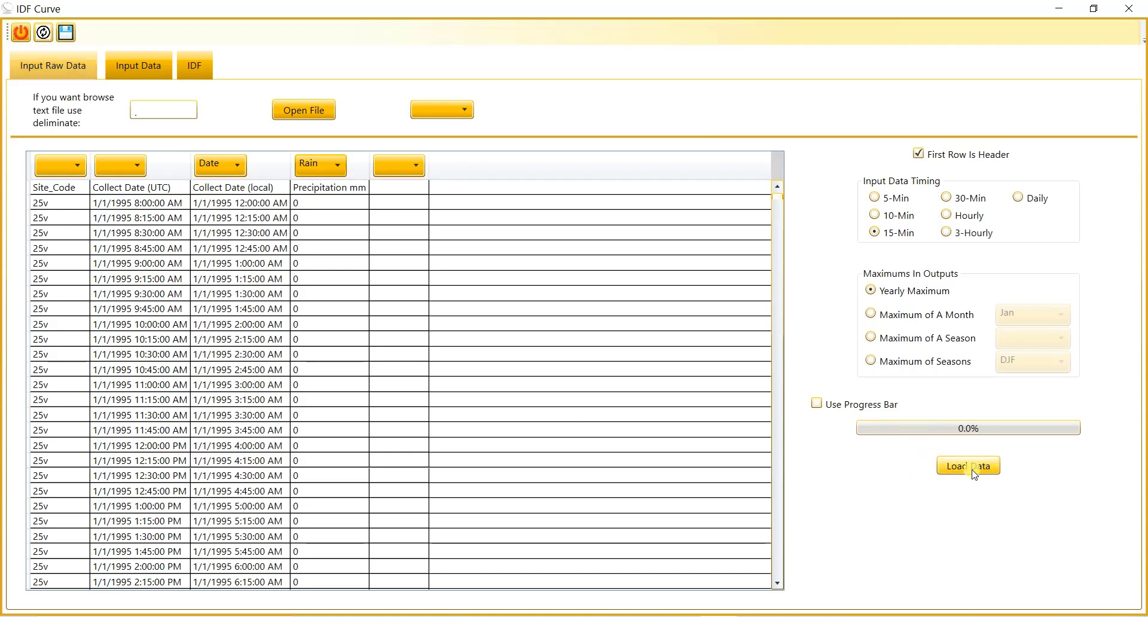
{"action": "left_click", "coordinate": [952, 476]}
{"action": "left_click", "coordinate": [950, 473]}
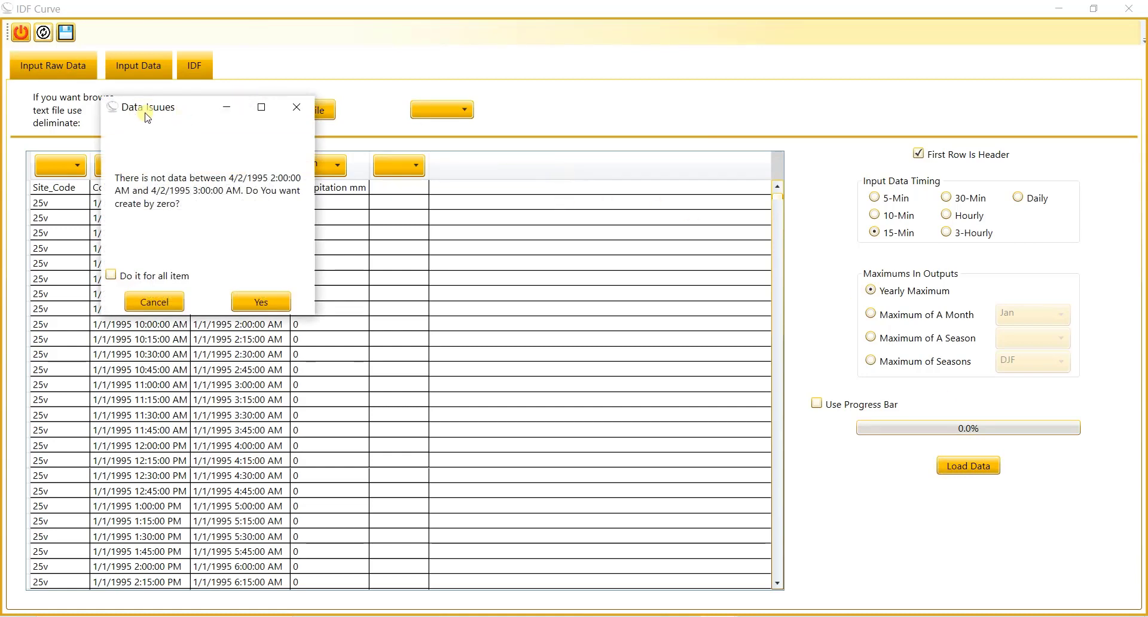
Step: Fill the missing data intervals with zeros, apply this to all items, and finish loading the data
{"action": "left_click_drag", "start_coordinate": [143, 110], "coordinate": [530, 141]}
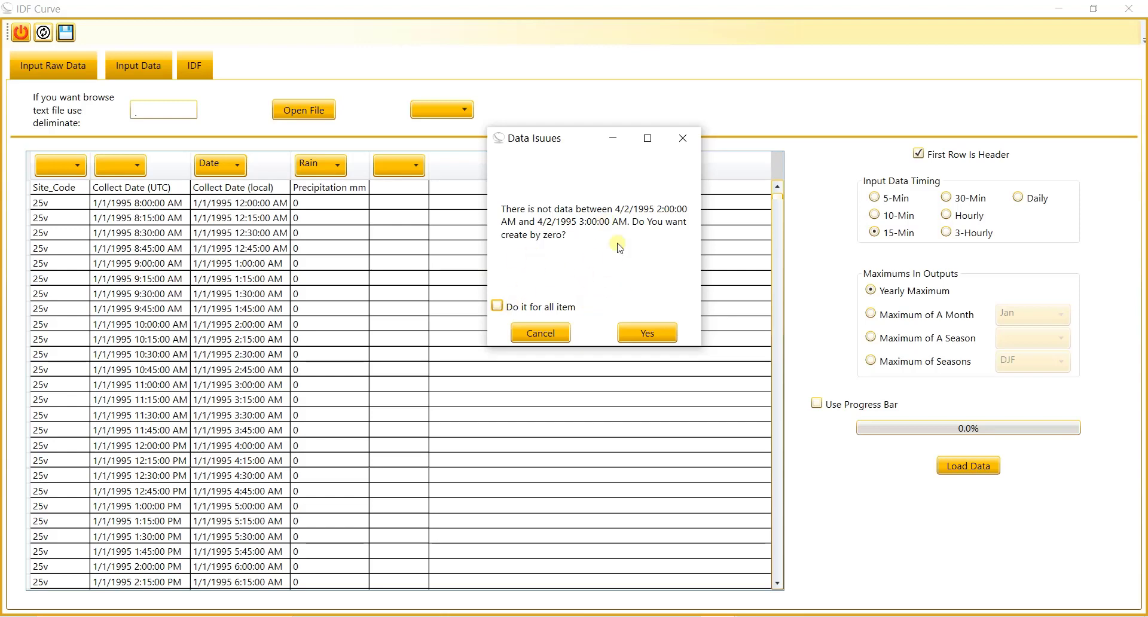
{"action": "left_click", "coordinate": [652, 332]}
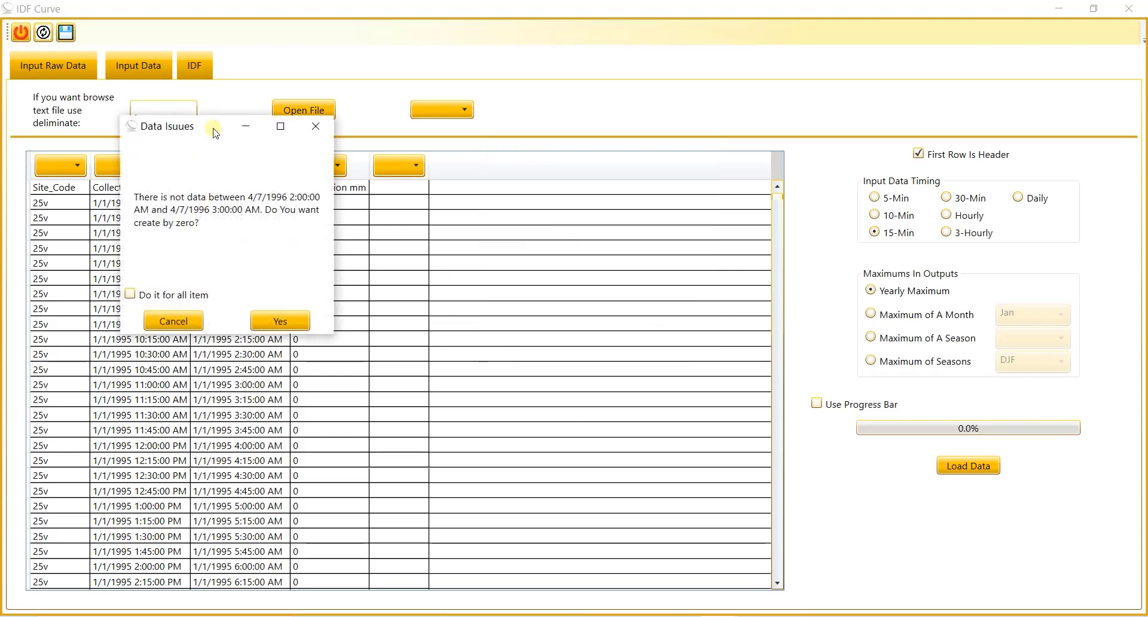
{"action": "left_click_drag", "start_coordinate": [216, 133], "coordinate": [649, 155]}
{"action": "left_click", "coordinate": [726, 341]}
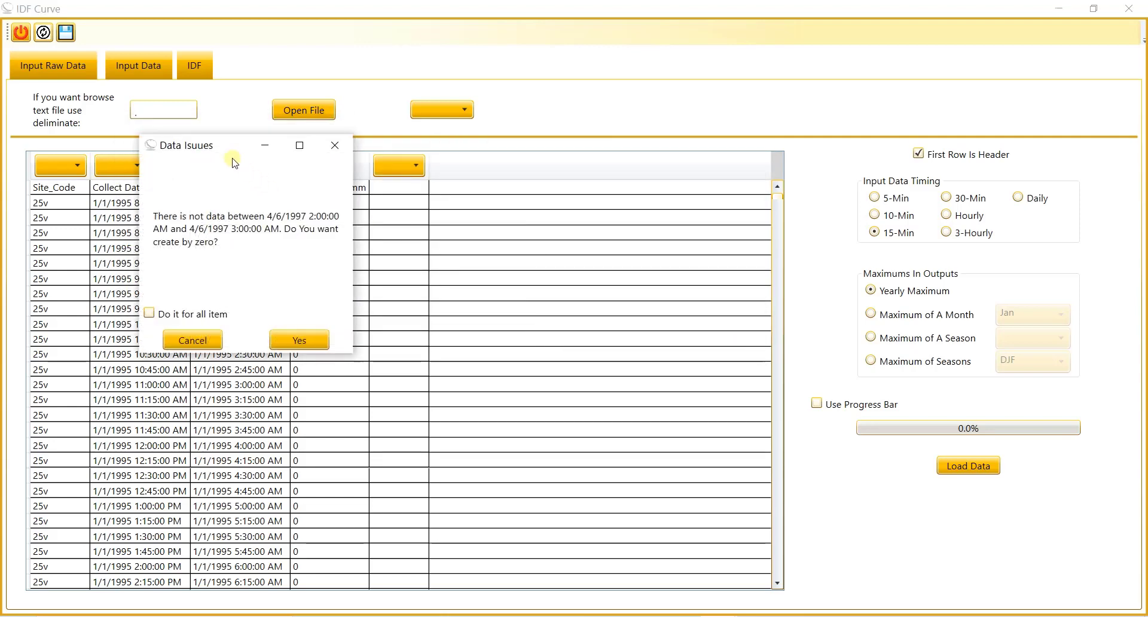
{"action": "left_click_drag", "start_coordinate": [234, 162], "coordinate": [572, 218]}
{"action": "left_click", "coordinate": [487, 369]}
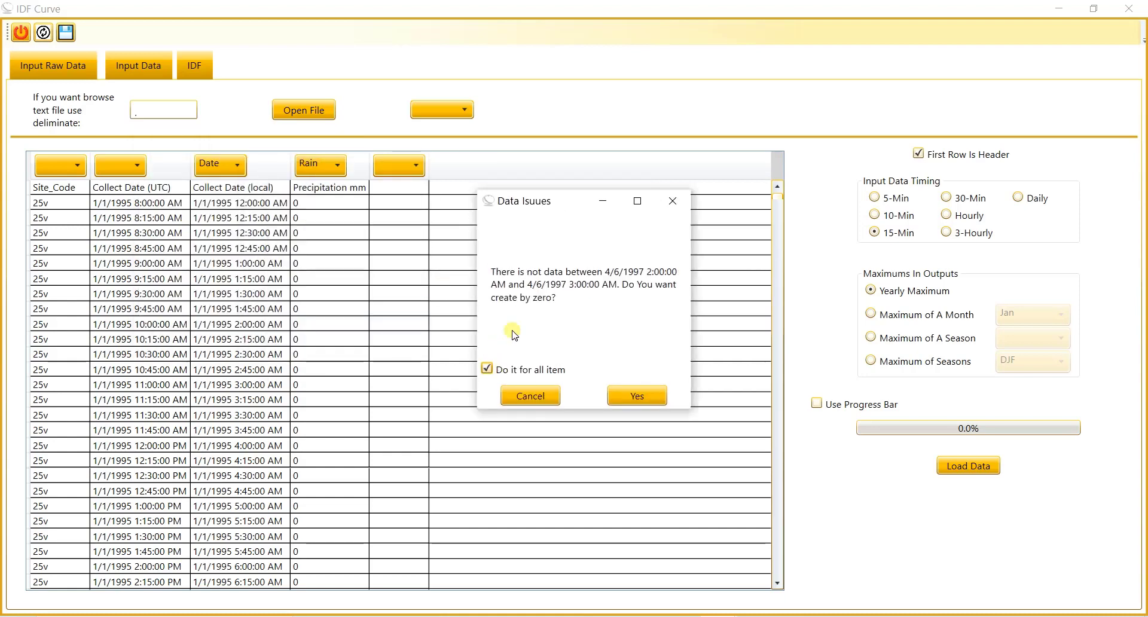
{"action": "left_click", "coordinate": [644, 400]}
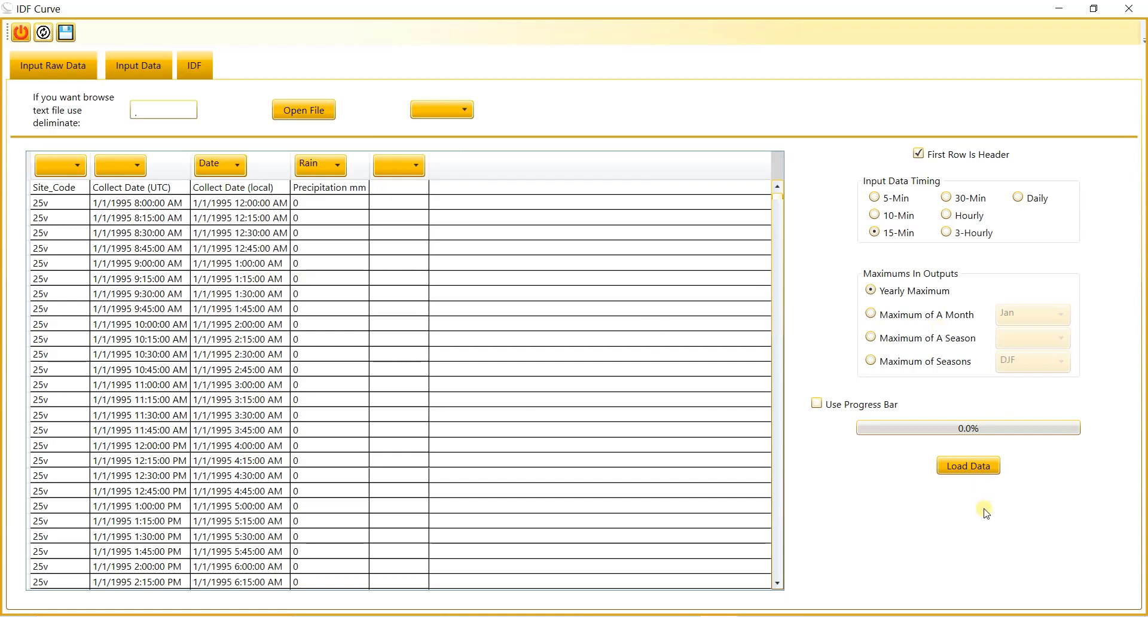
{"action": "left_click", "coordinate": [976, 477]}
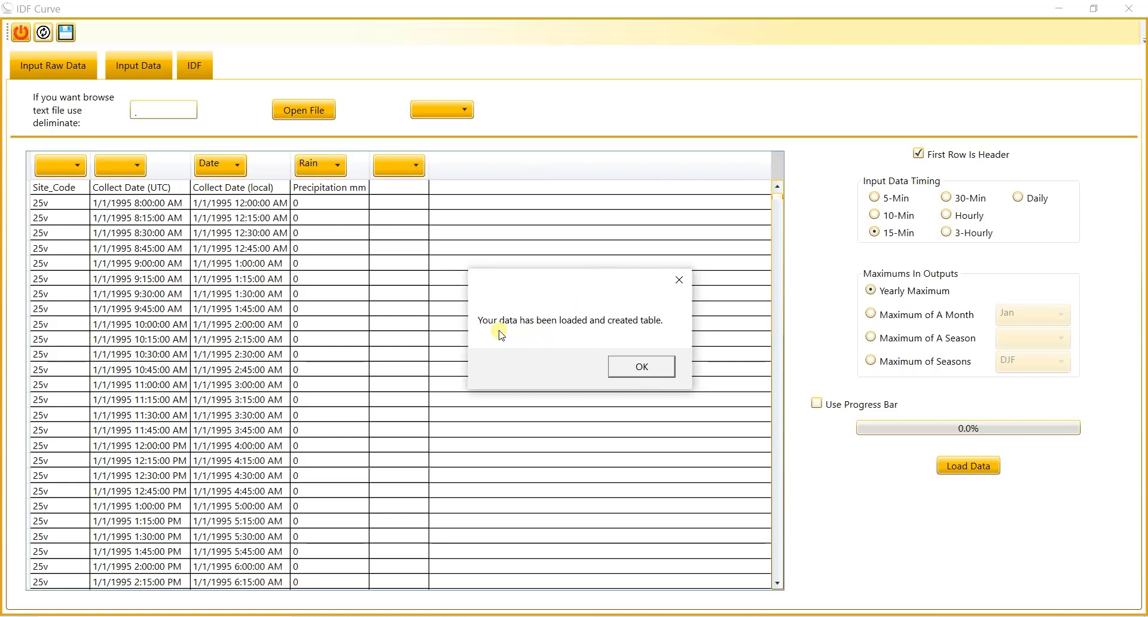
{"action": "left_click", "coordinate": [651, 369]}
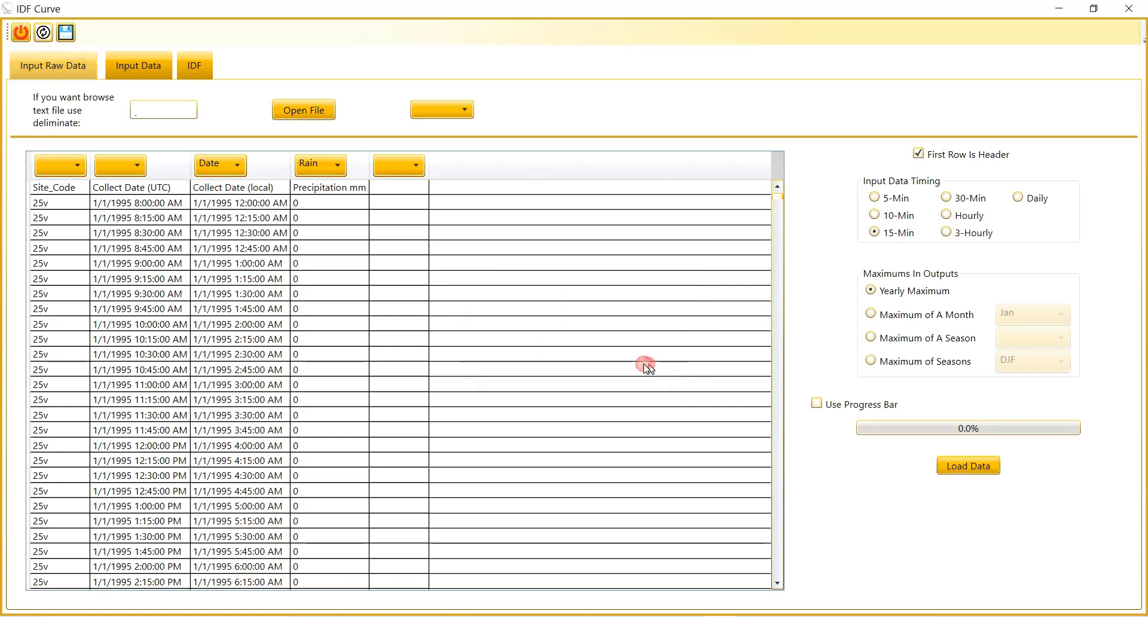
Step: View the Input Data table of yearly maximum rainfall intensities for each duration
{"action": "left_click", "coordinate": [137, 64]}
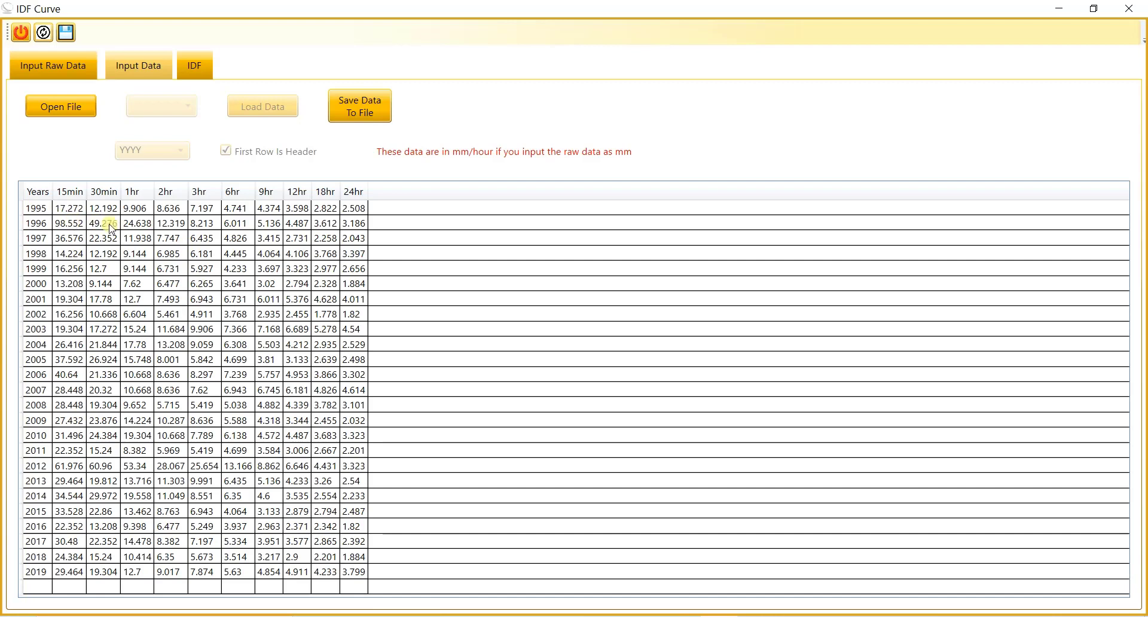
{"action": "left_click", "coordinate": [42, 67]}
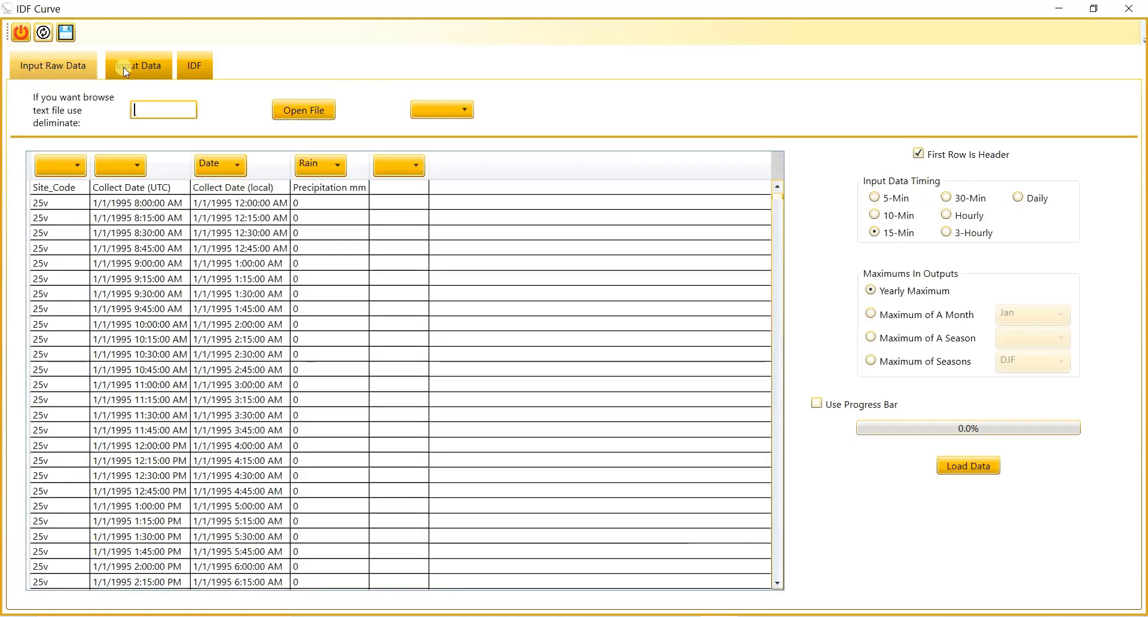
{"action": "left_click", "coordinate": [127, 67]}
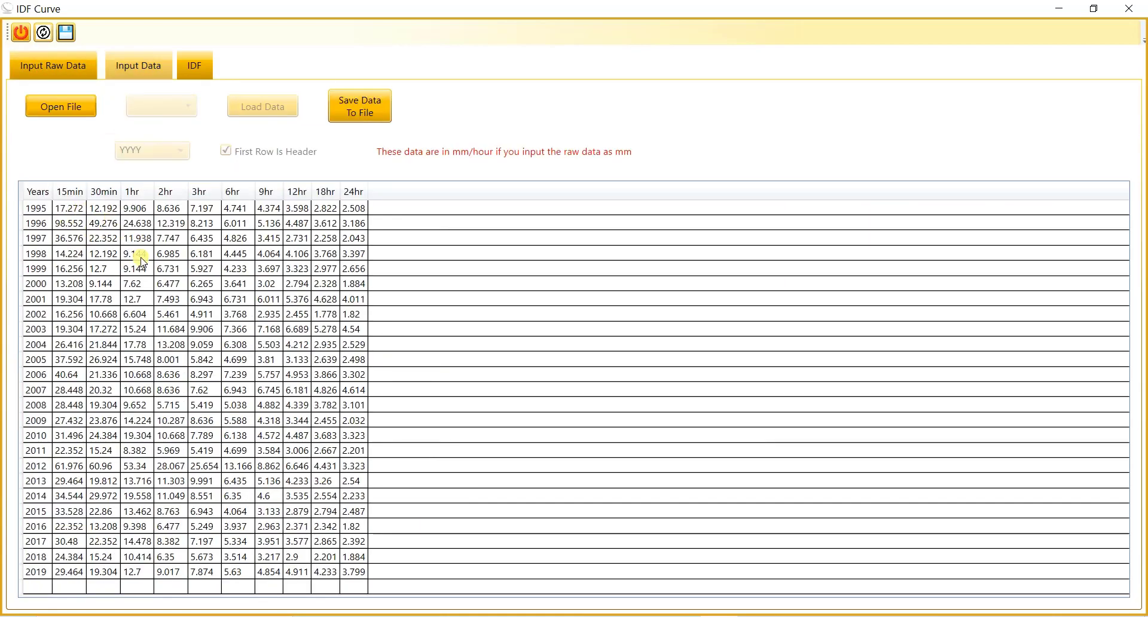
Step: Examine the 1995 maximum intensities for the 15min and 30min durations, and the raw precipitation records they come from
{"action": "left_click", "coordinate": [75, 211]}
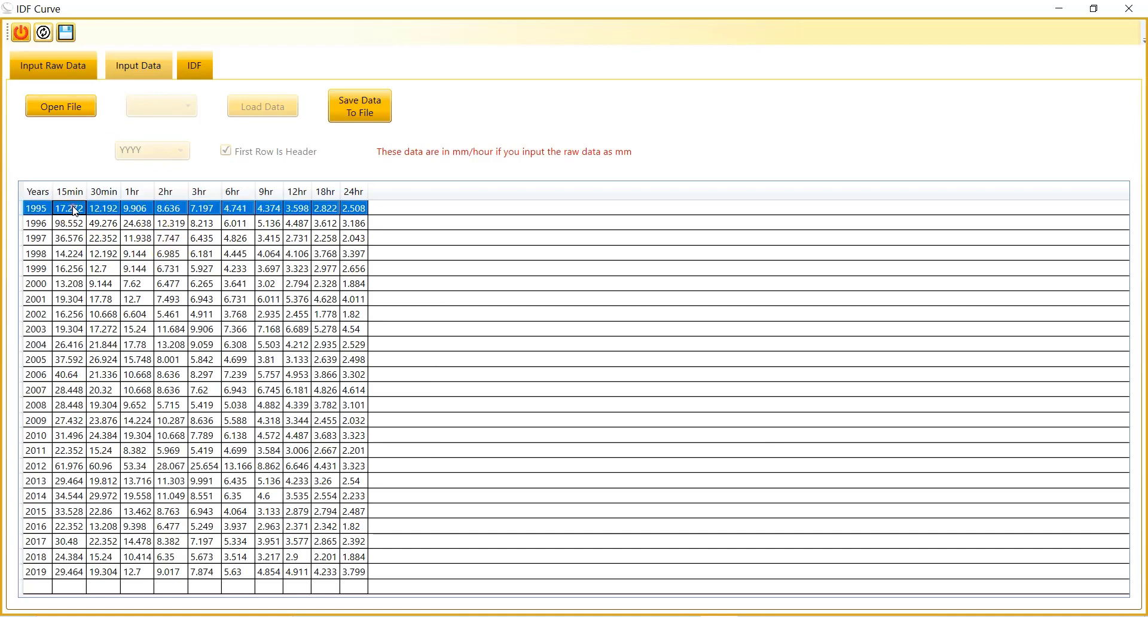
{"action": "left_click", "coordinate": [75, 210]}
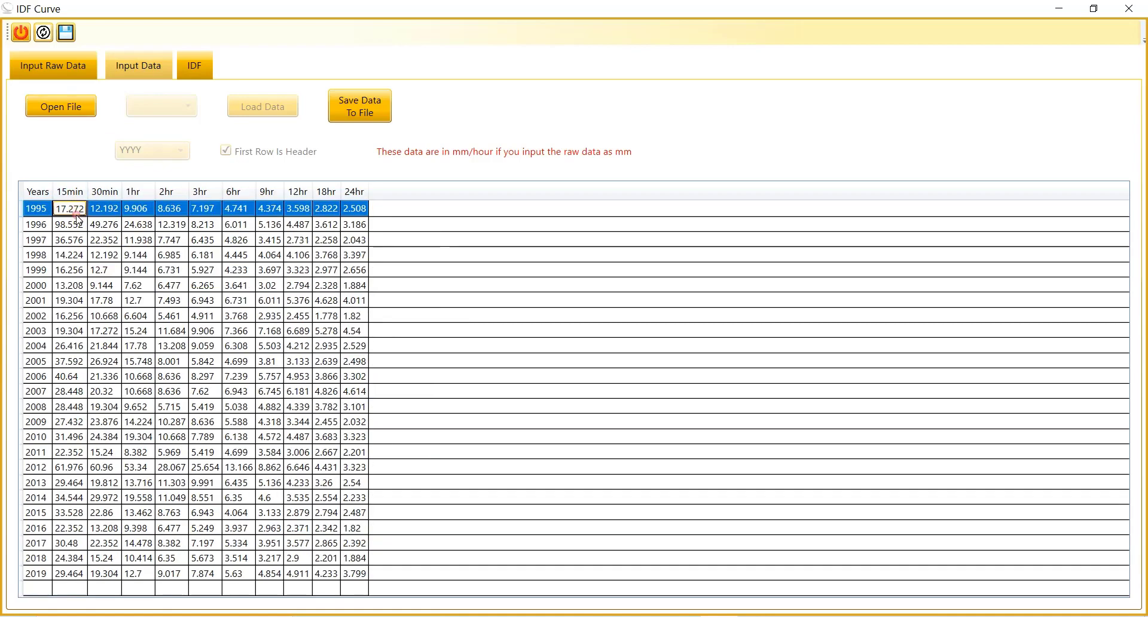
{"action": "left_click_drag", "start_coordinate": [69, 208], "coordinate": [45, 211]}
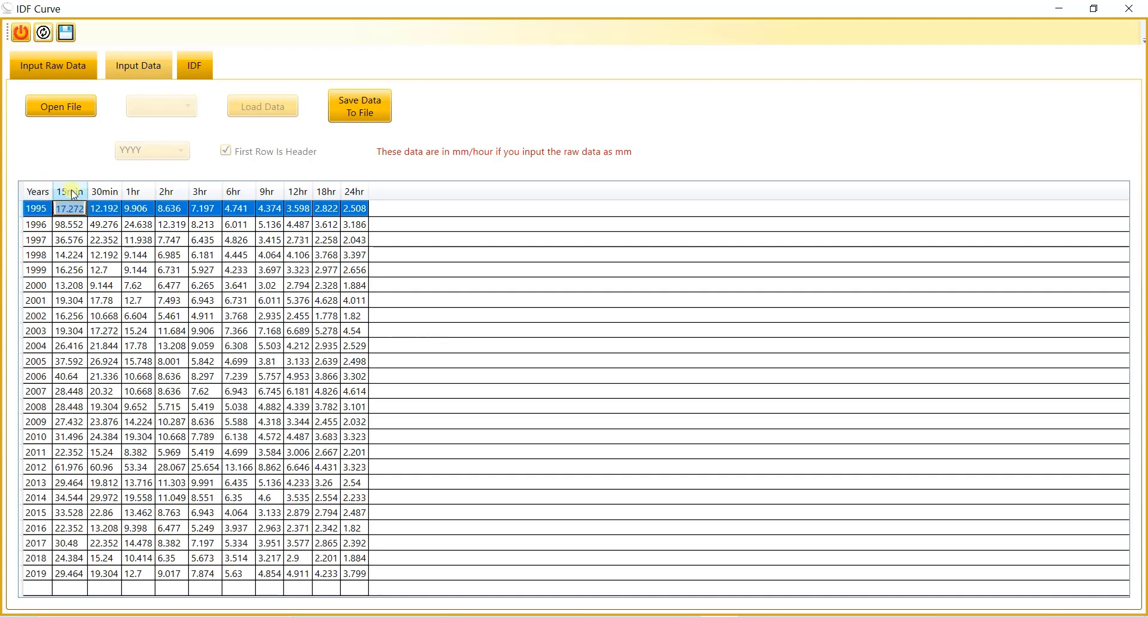
{"action": "left_click", "coordinate": [113, 210]}
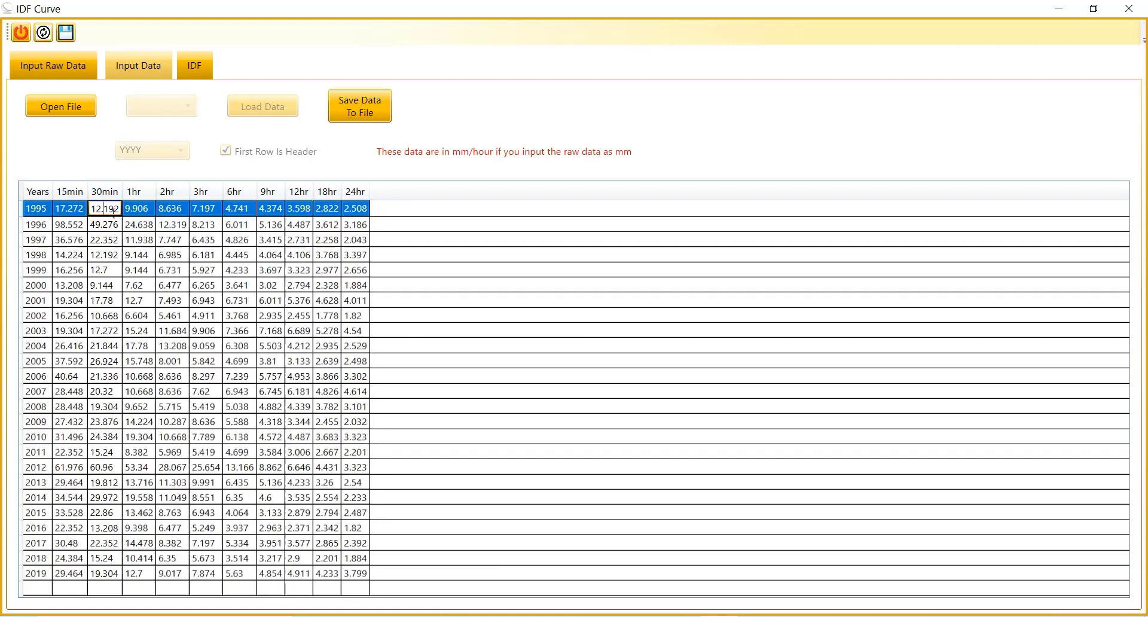
{"action": "double_click", "coordinate": [112, 212]}
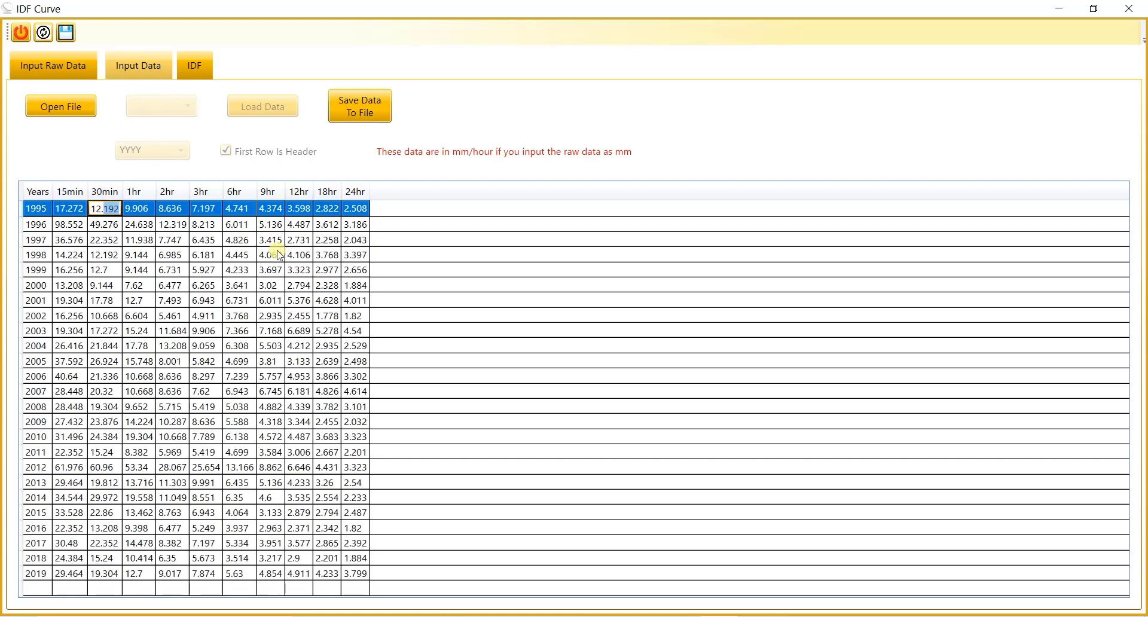
{"action": "left_click", "coordinate": [312, 331]}
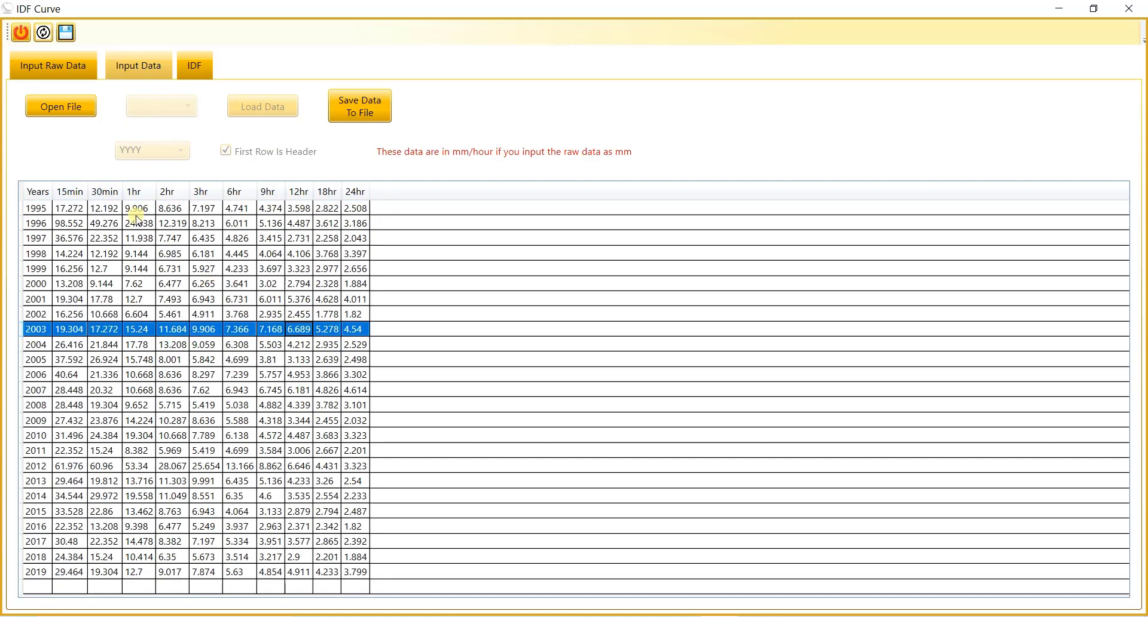
{"action": "left_click", "coordinate": [97, 212]}
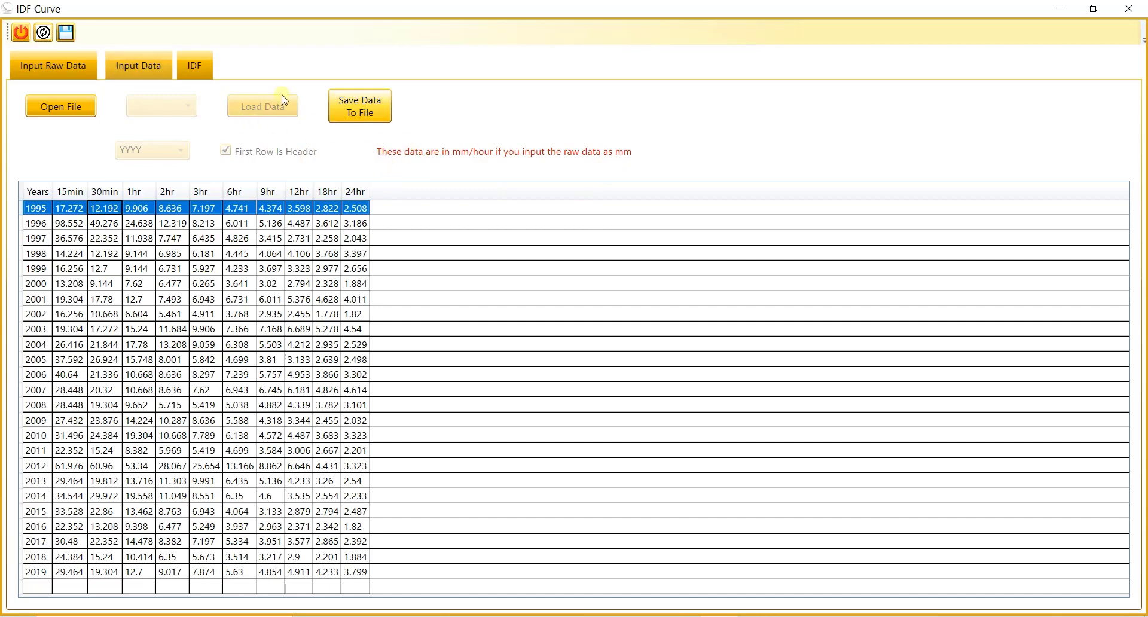
{"action": "left_click", "coordinate": [60, 67]}
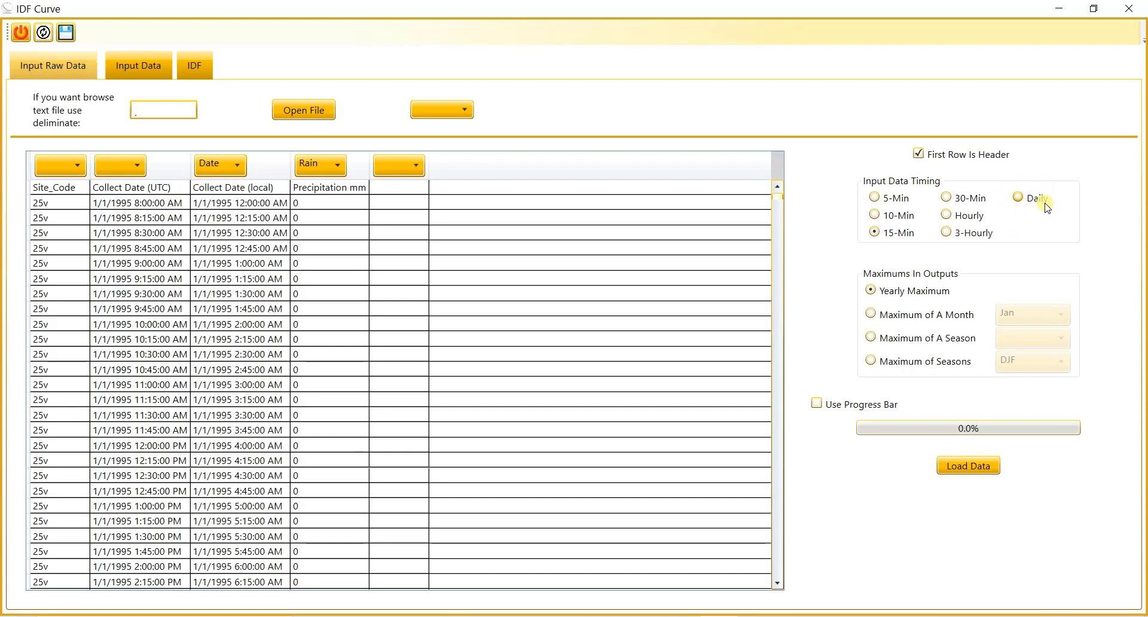
{"action": "left_click_drag", "start_coordinate": [337, 206], "coordinate": [338, 260]}
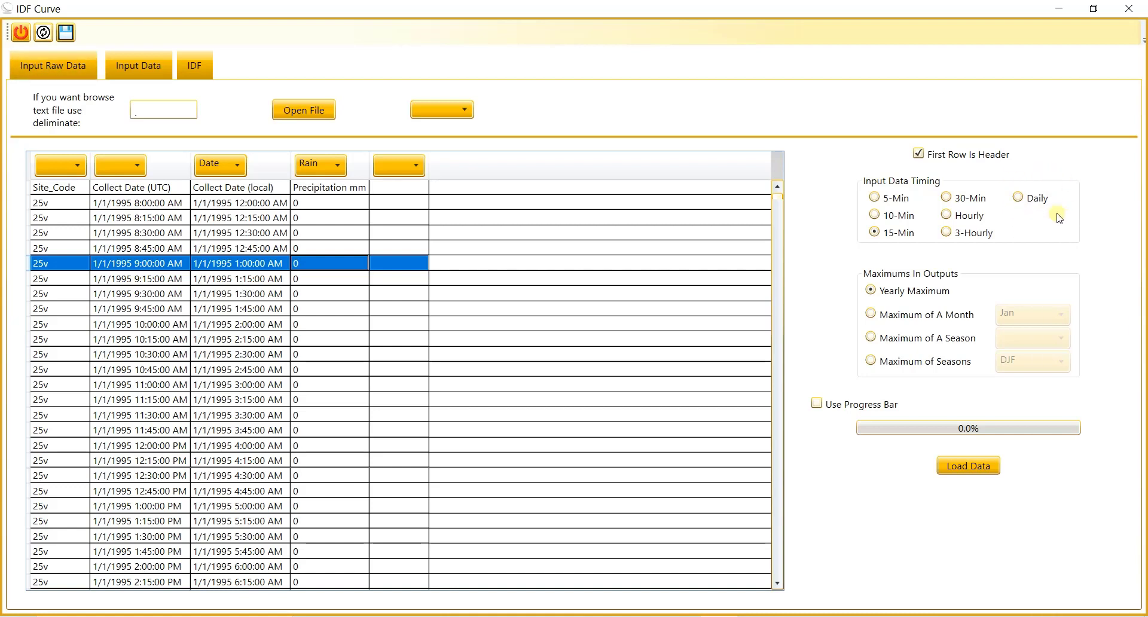
Step: Save the yearly maximum intensity table as the Excel file "Table of Max_15" in the Downloads IDF folder
{"action": "left_click", "coordinate": [151, 77]}
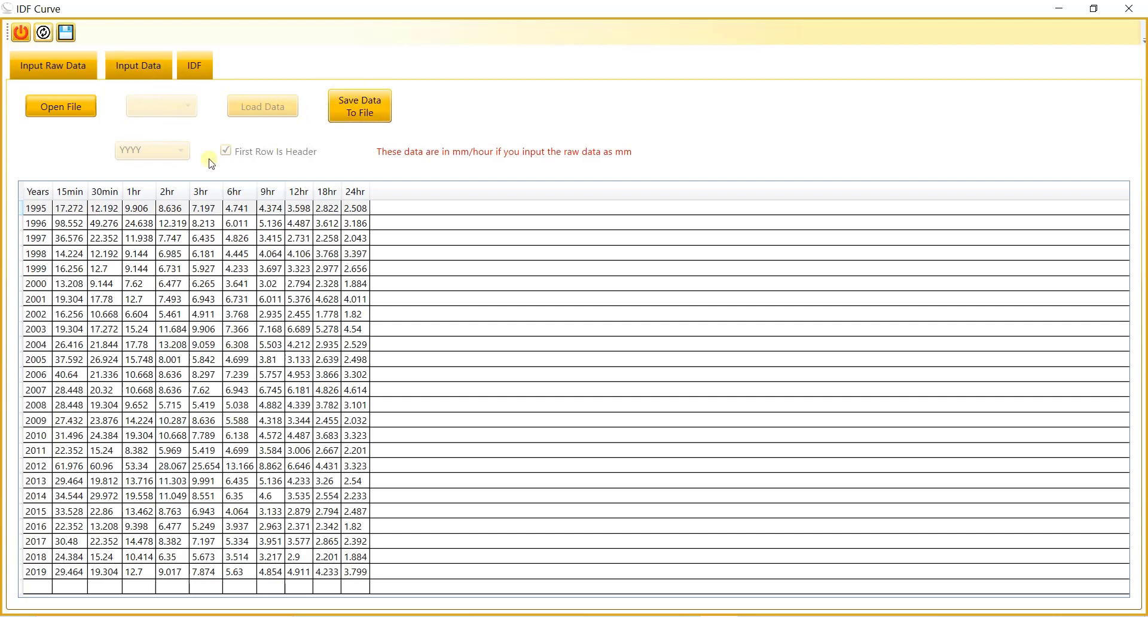
{"action": "left_click", "coordinate": [369, 108]}
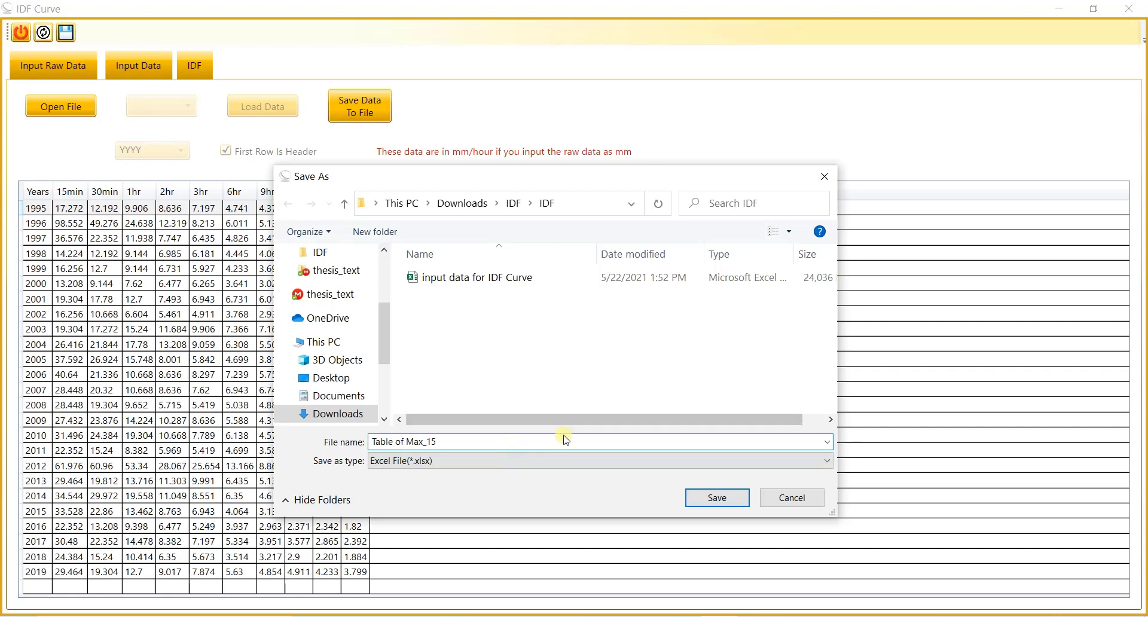
{"action": "left_click", "coordinate": [713, 501]}
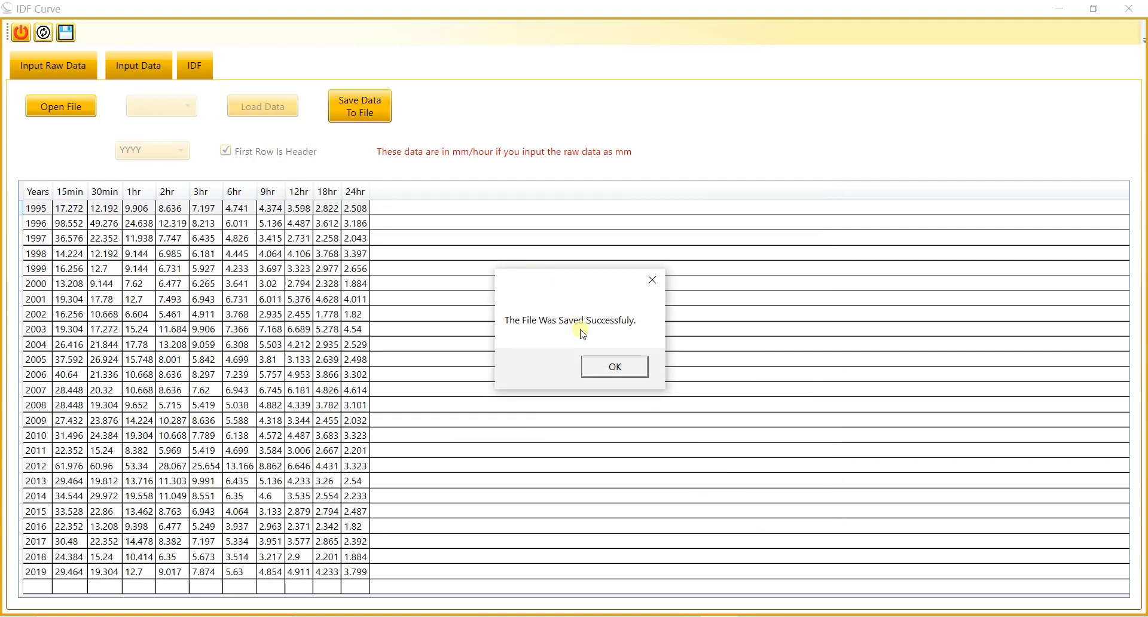
{"action": "left_click", "coordinate": [614, 368]}
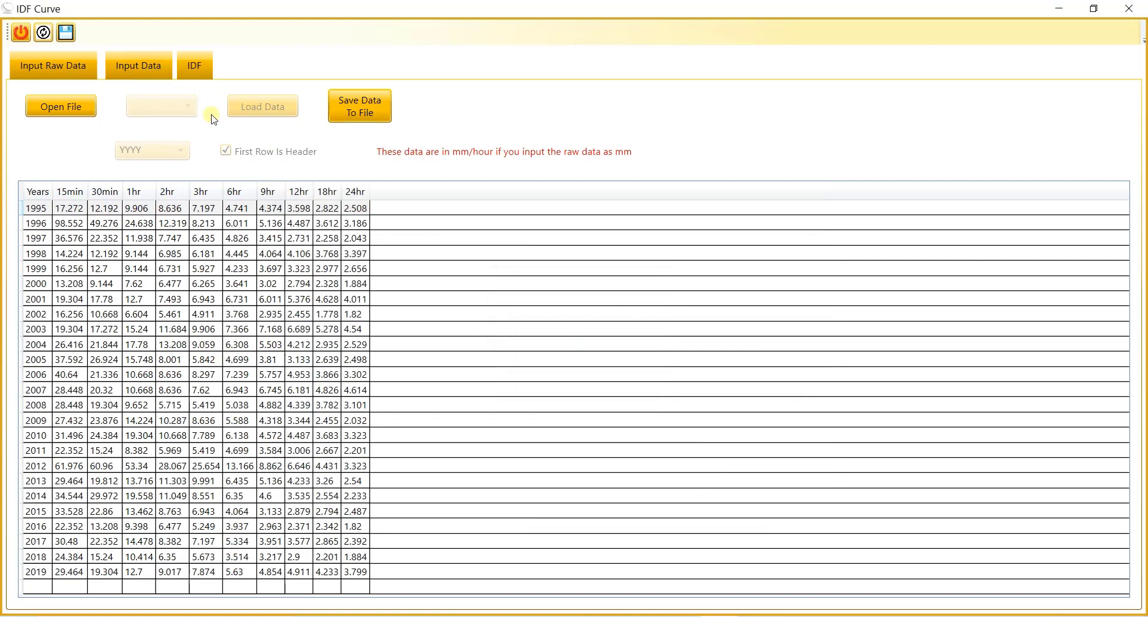
Step: Plot the IDF curves for all return periods using the Gamma Distribution as the frequency analysis method
{"action": "left_click", "coordinate": [199, 65]}
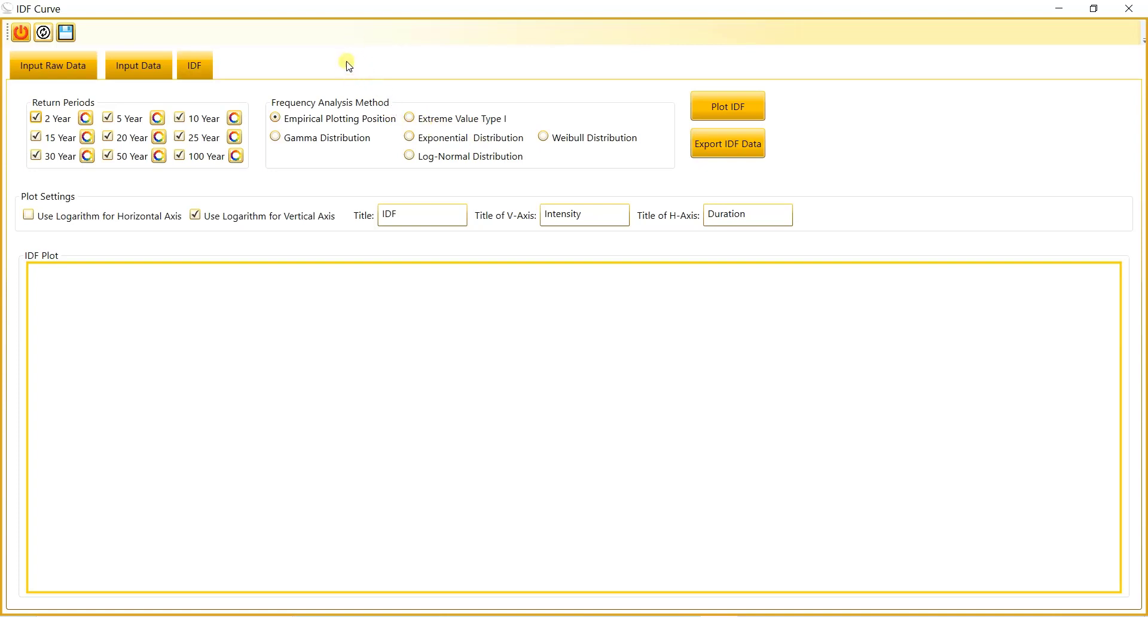
{"action": "left_click", "coordinate": [299, 138]}
{"action": "left_click", "coordinate": [751, 103]}
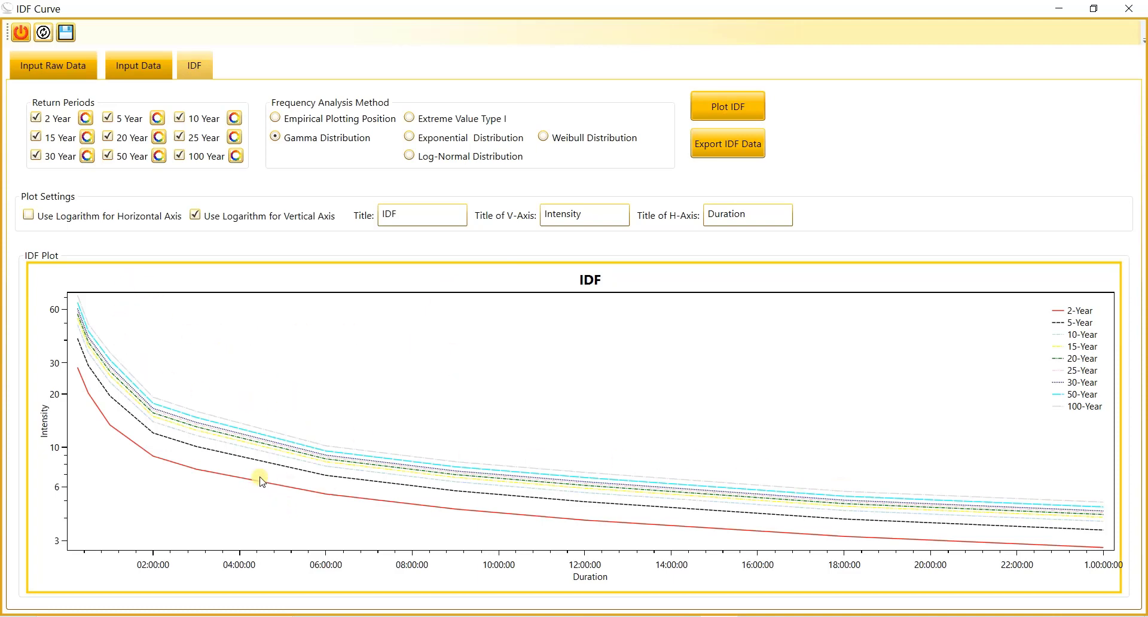
Step: Turn on the logarithmic scale for the horizontal axis and replot the IDF curves
{"action": "left_click", "coordinate": [132, 73]}
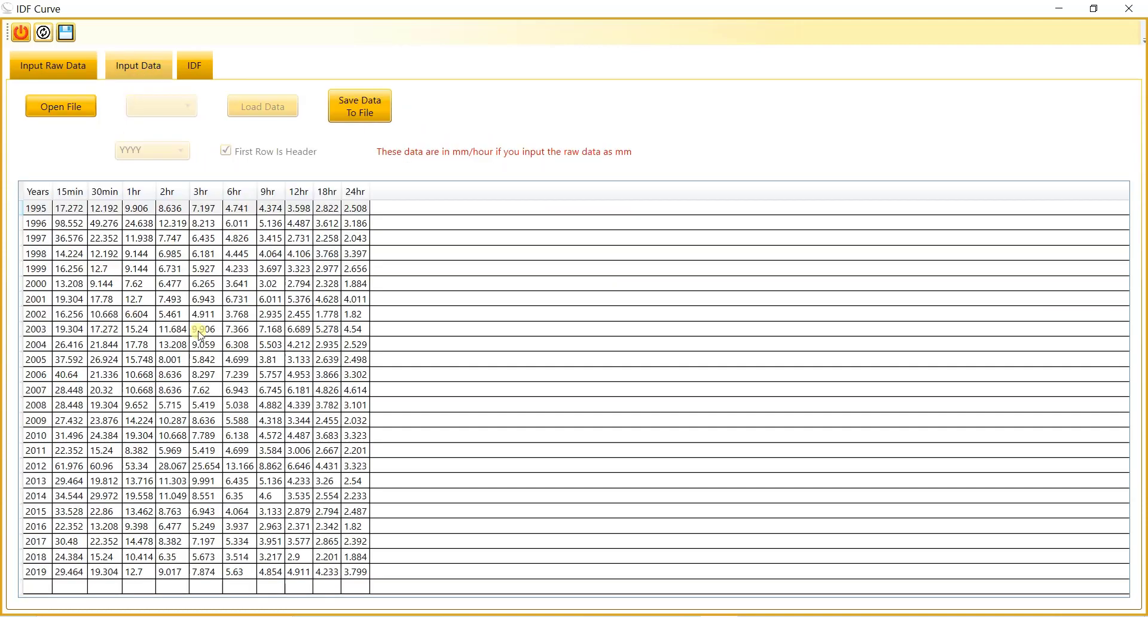
{"action": "left_click", "coordinate": [192, 67]}
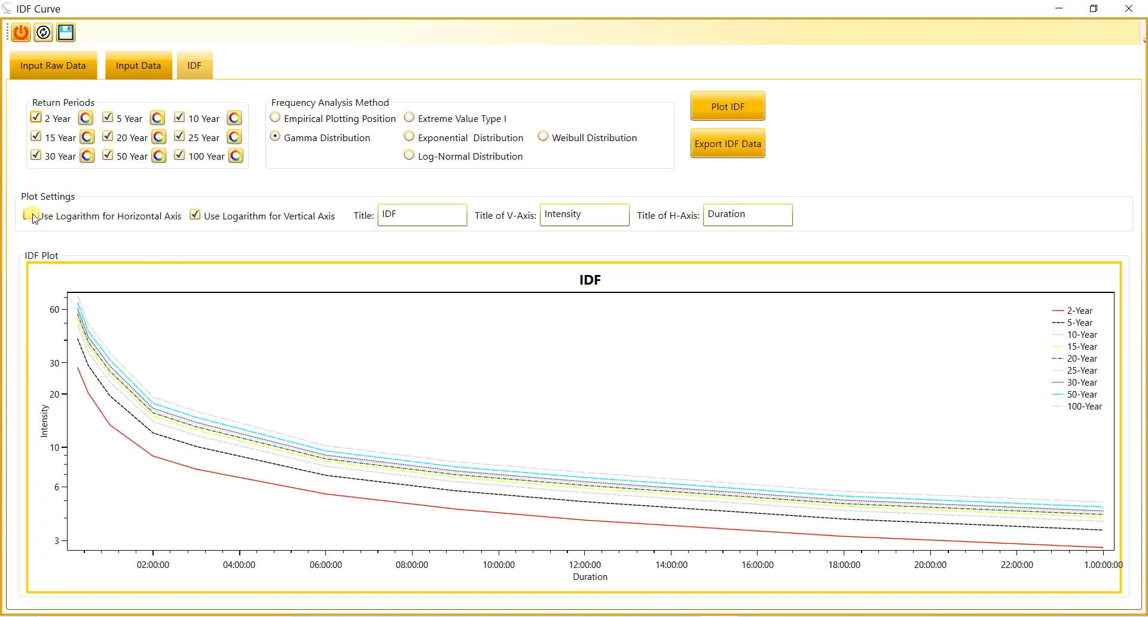
{"action": "left_click", "coordinate": [723, 99]}
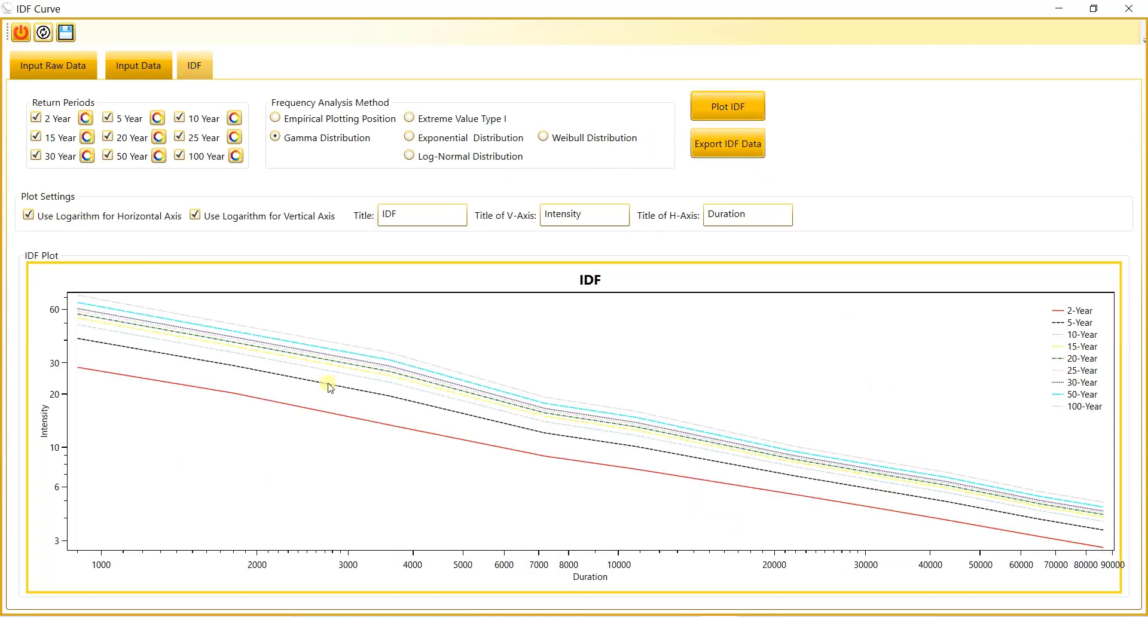
Step: Turn off the logarithmic scale for both the horizontal and vertical axes and replot the IDF curves
{"action": "left_click", "coordinate": [29, 214]}
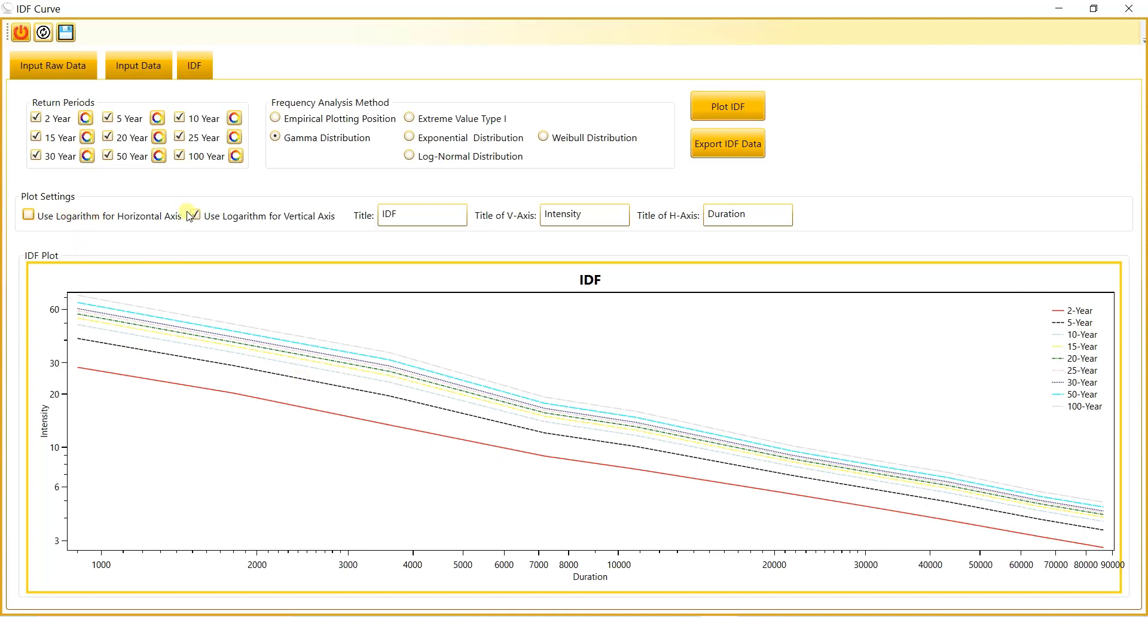
{"action": "left_click", "coordinate": [195, 214]}
{"action": "left_click", "coordinate": [197, 217]}
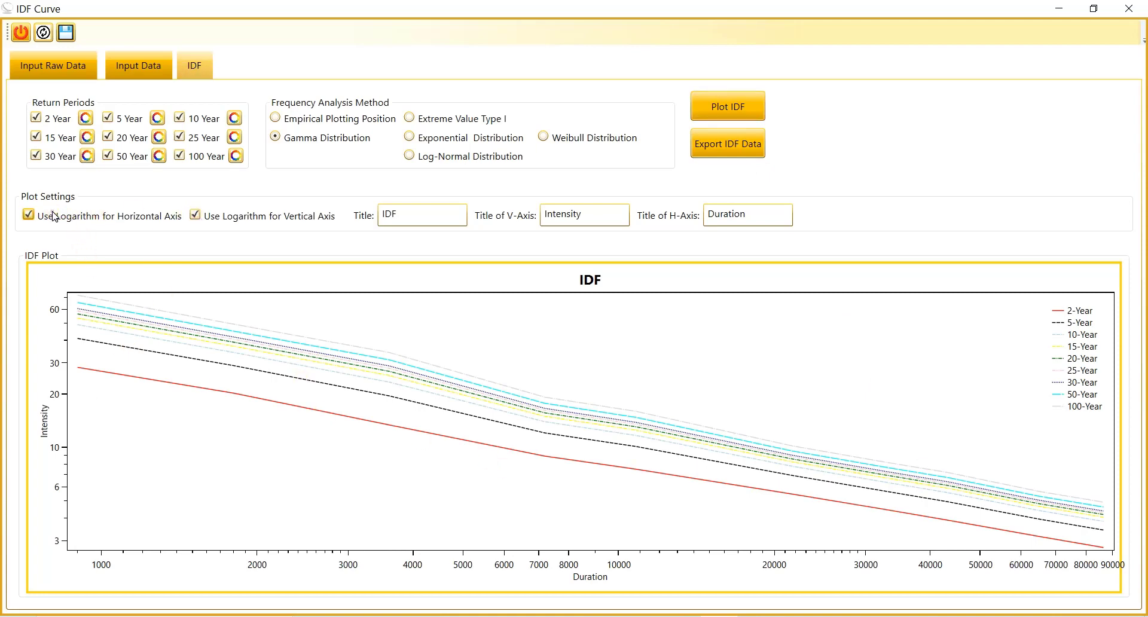
{"action": "left_click", "coordinate": [153, 218]}
{"action": "left_click", "coordinate": [216, 210]}
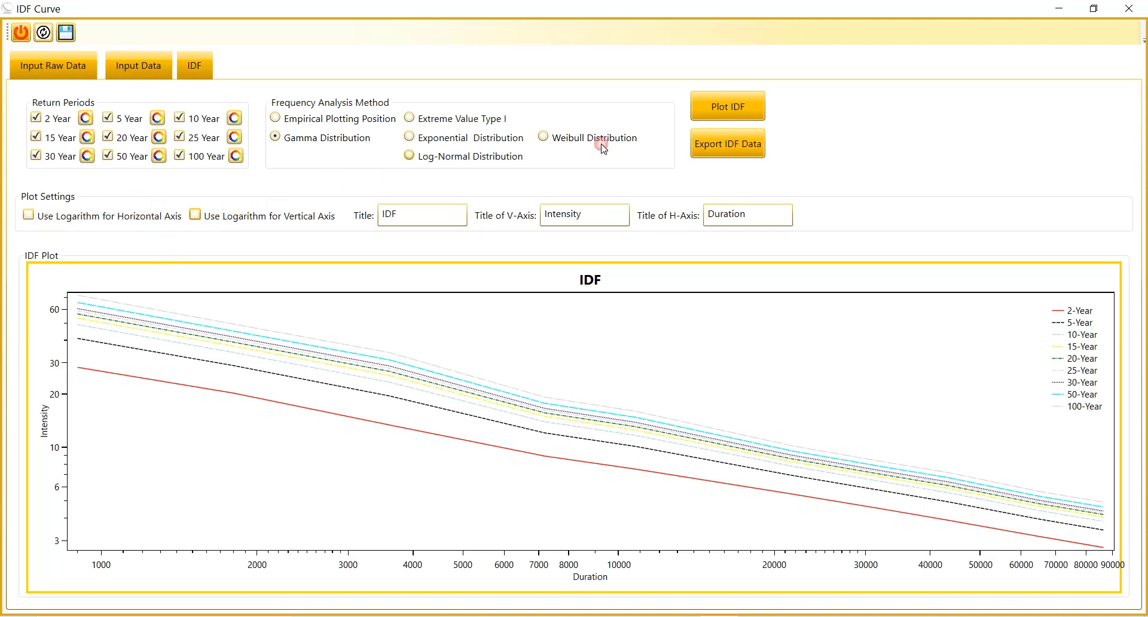
{"action": "left_click", "coordinate": [734, 114]}
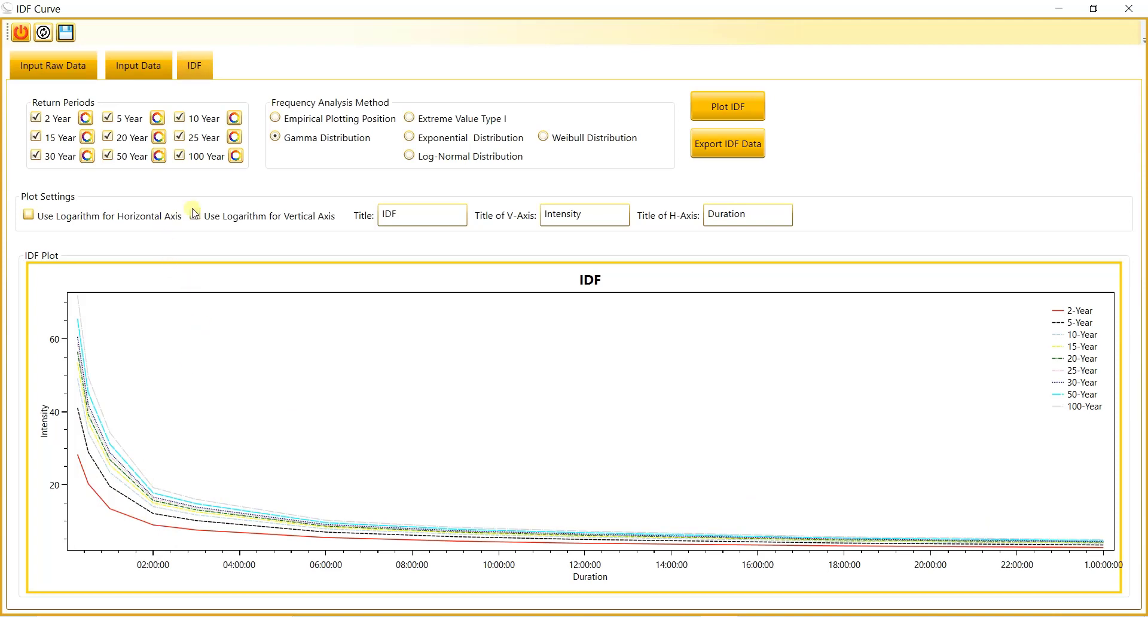
Step: Use a logarithmic vertical axis, set the plot title to IDF_15, and replot the IDF curves
{"action": "left_click", "coordinate": [223, 220]}
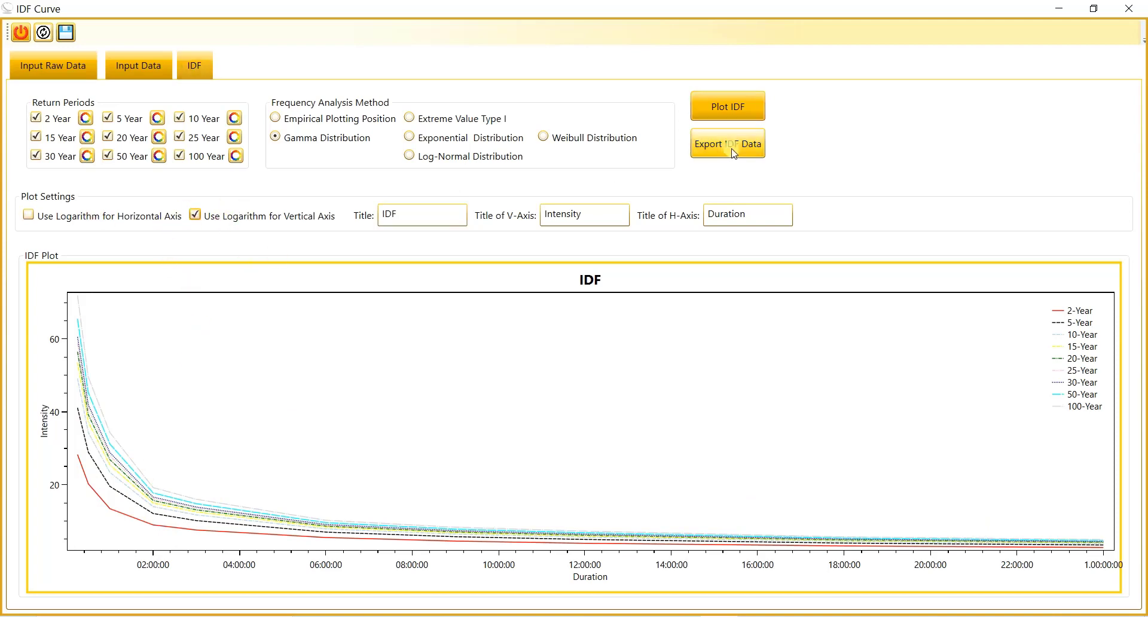
{"action": "left_click", "coordinate": [741, 105]}
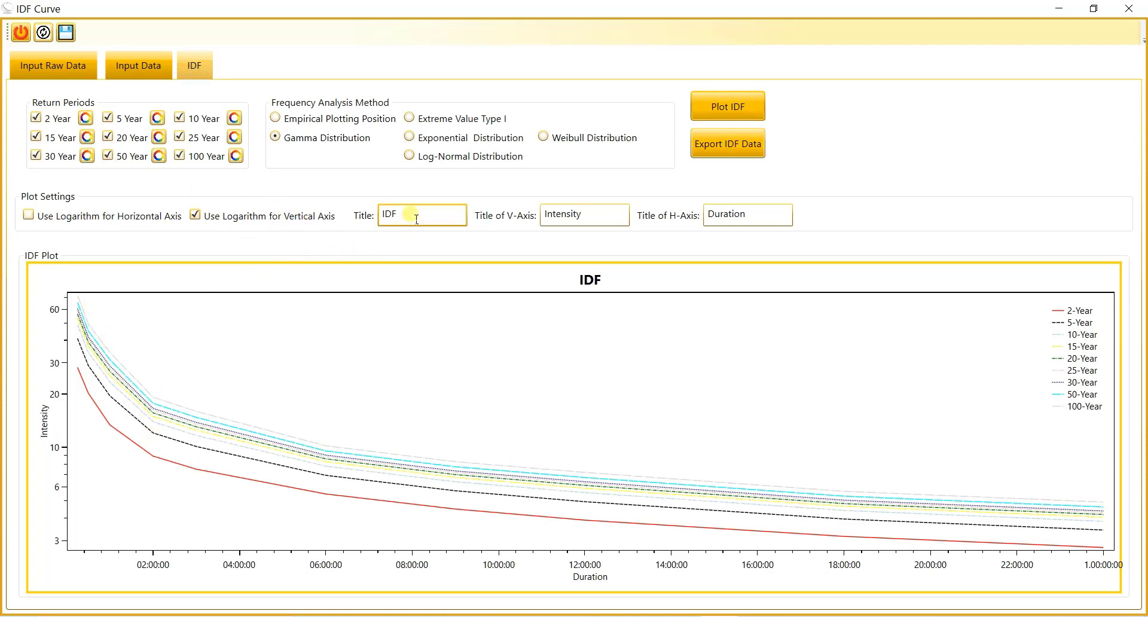
{"action": "left_click_drag", "start_coordinate": [411, 216], "coordinate": [355, 208]}
{"action": "type", "text": "IDF_15"}
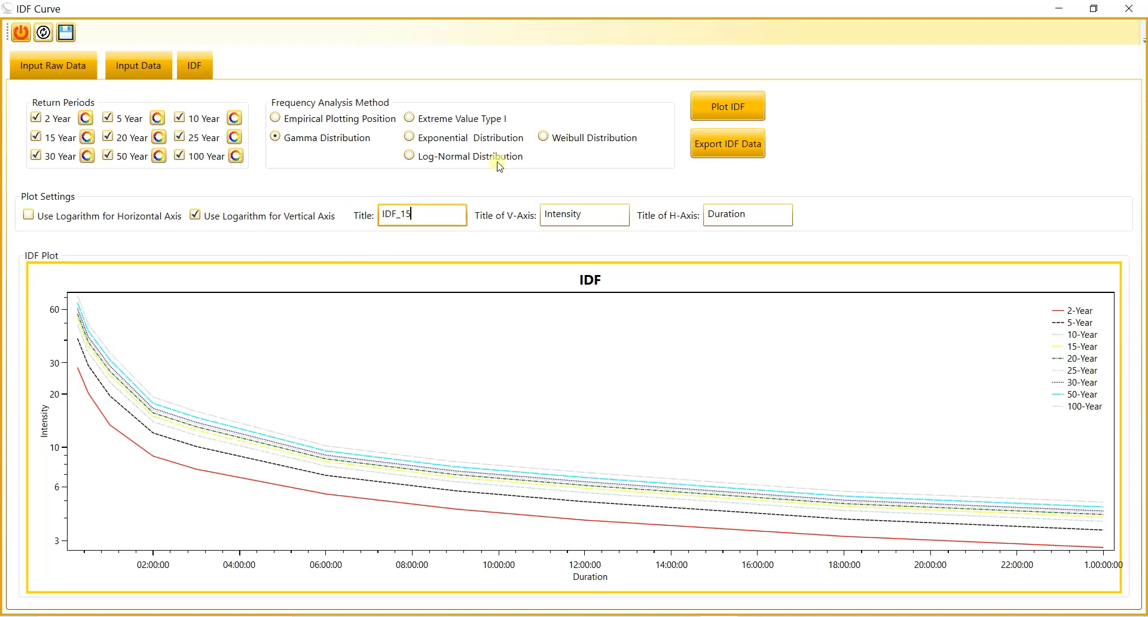
{"action": "left_click", "coordinate": [707, 109]}
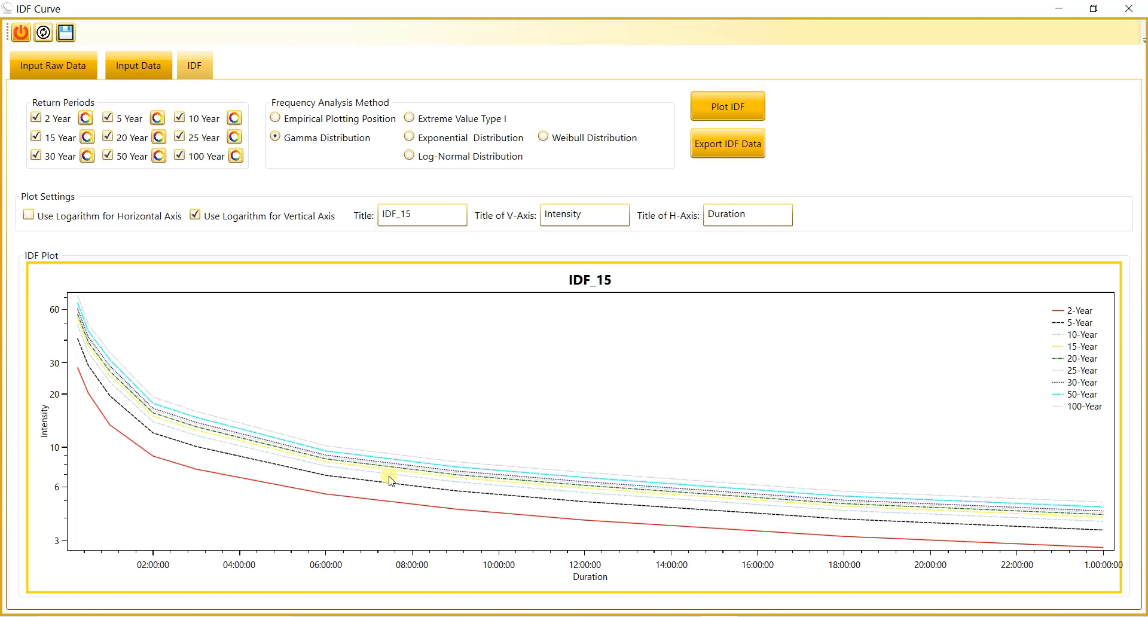
Step: Choose violet from the basic colors as the line color of the 10-year return period curve
{"action": "left_click", "coordinate": [235, 119]}
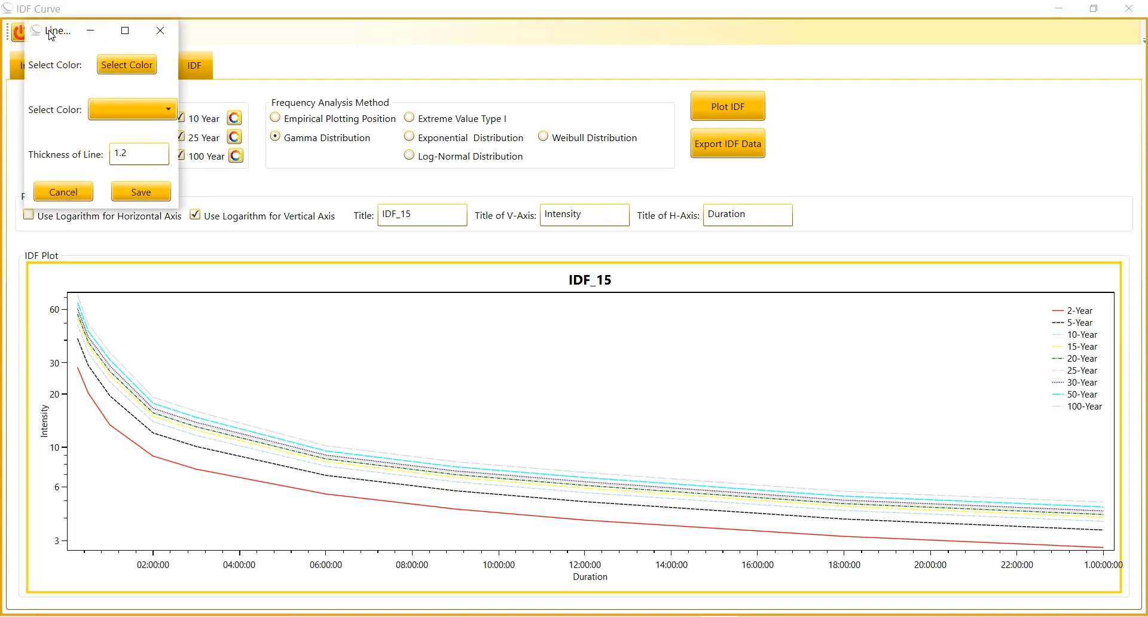
{"action": "left_click_drag", "start_coordinate": [51, 35], "coordinate": [361, 168]}
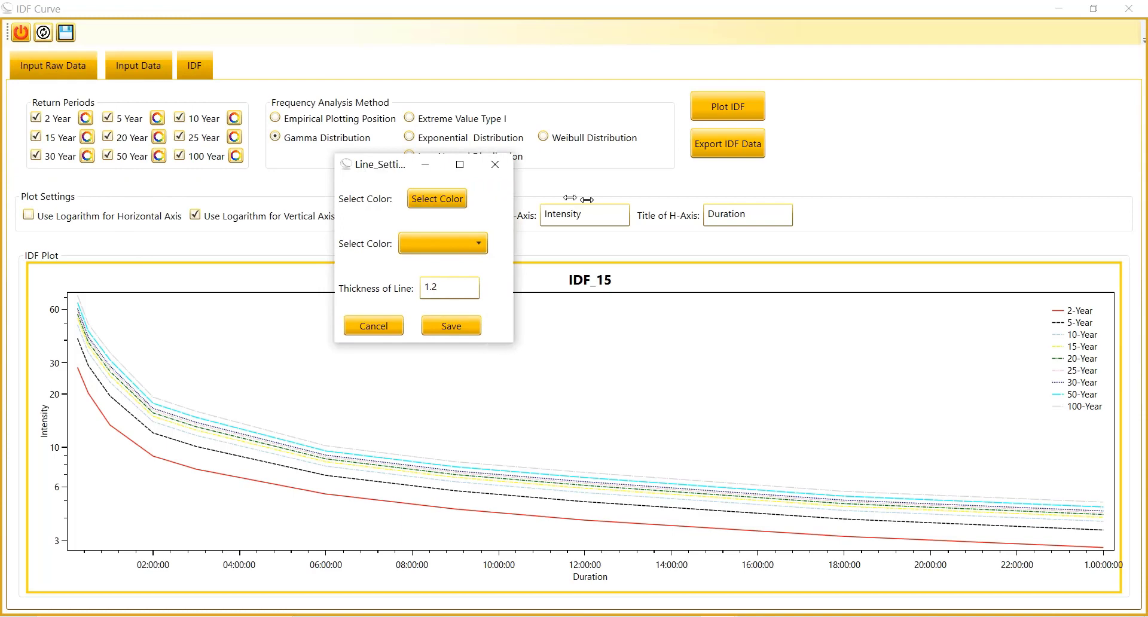
{"action": "left_click_drag", "start_coordinate": [587, 199], "coordinate": [635, 202]}
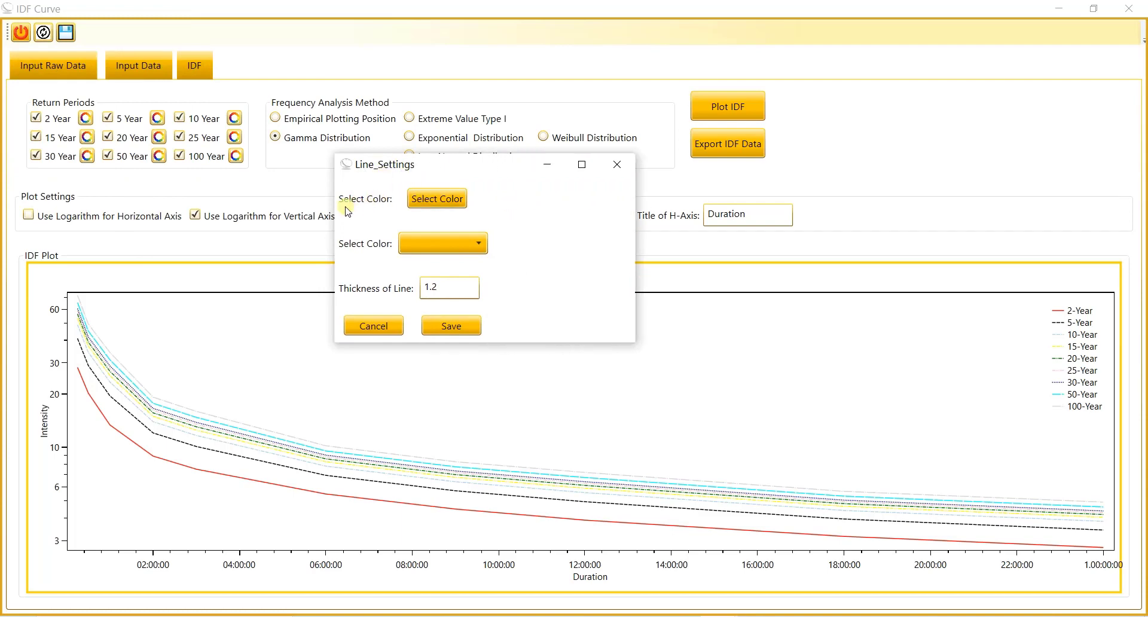
{"action": "left_click", "coordinate": [437, 201]}
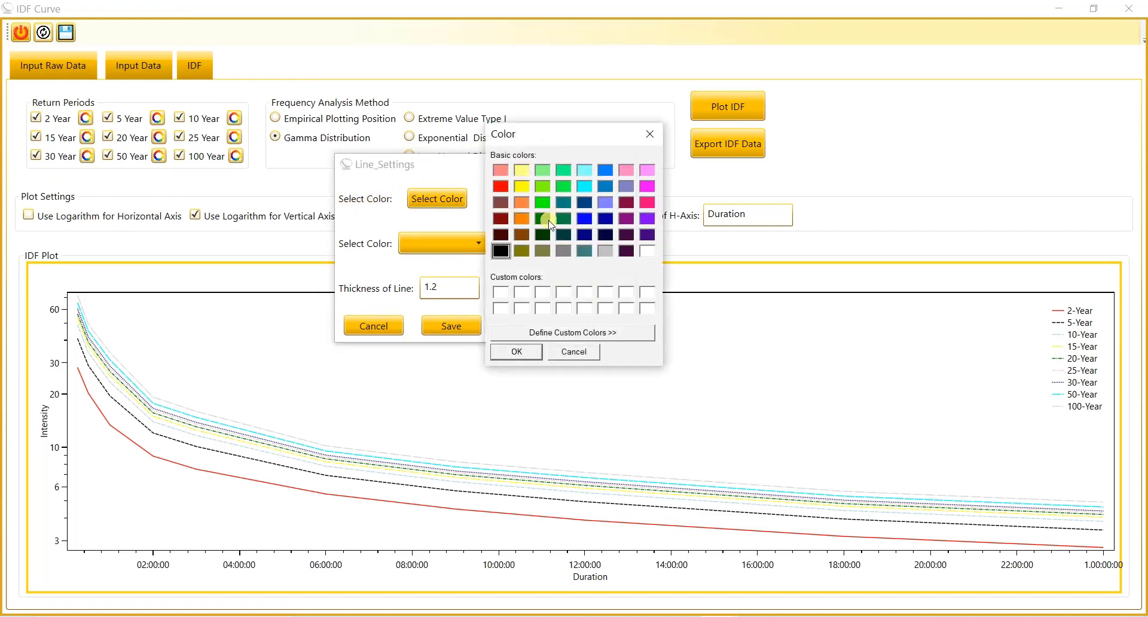
{"action": "left_click", "coordinate": [629, 232]}
{"action": "left_click", "coordinate": [646, 222]}
{"action": "left_click", "coordinate": [518, 351]}
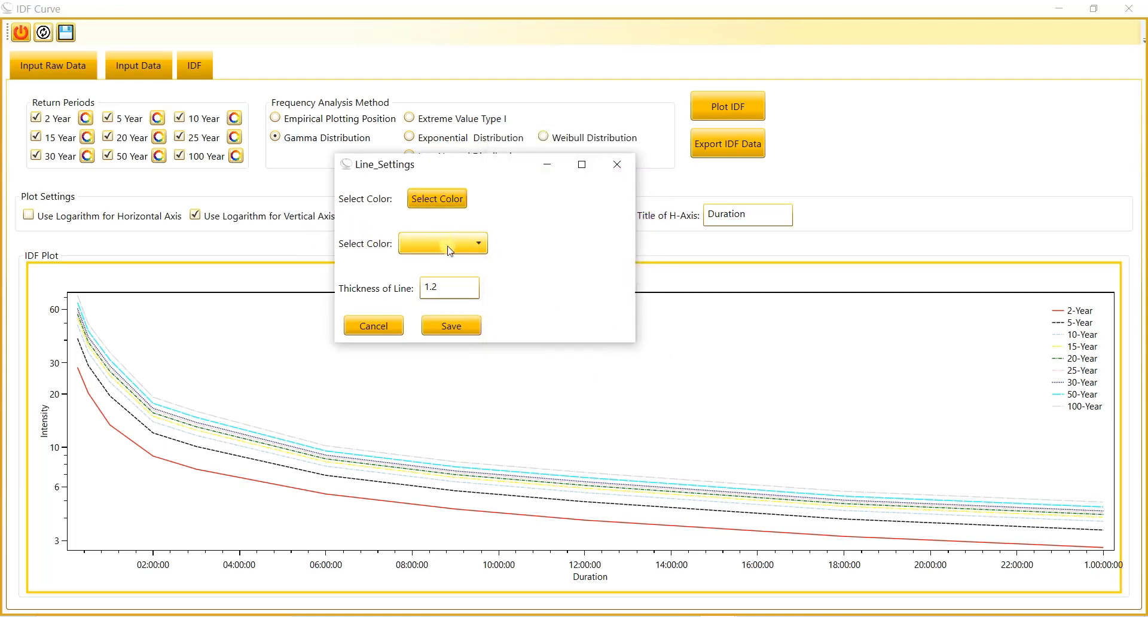
Step: Set the 10-year curve's line thickness to 2, save the line settings, and replot the IDF curves
{"action": "left_click", "coordinate": [454, 293]}
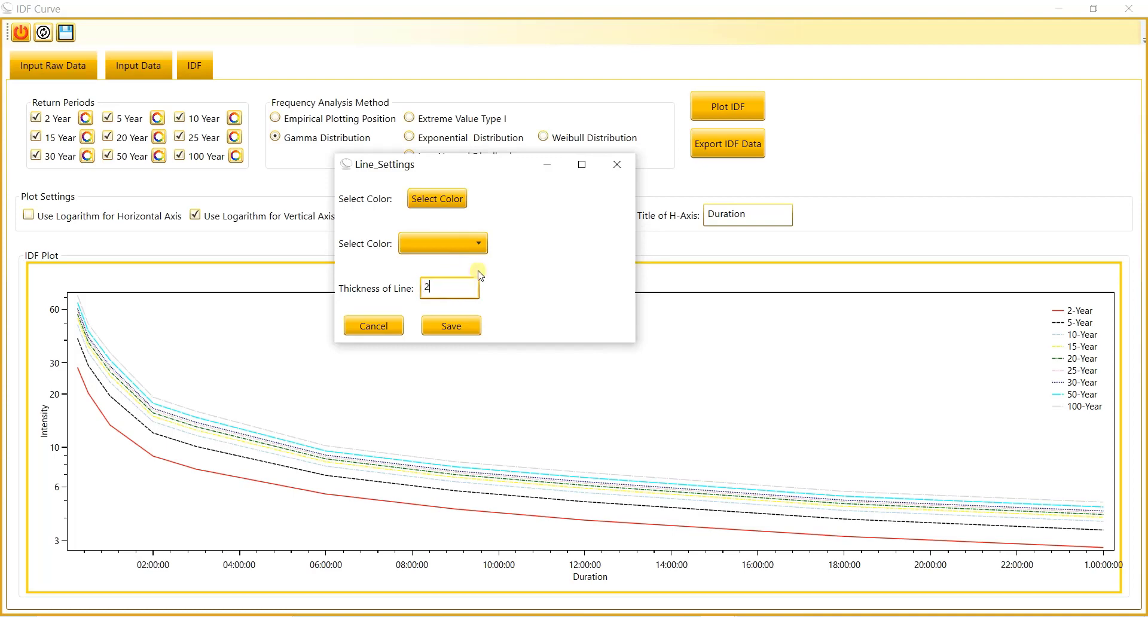
{"action": "left_click", "coordinate": [454, 326]}
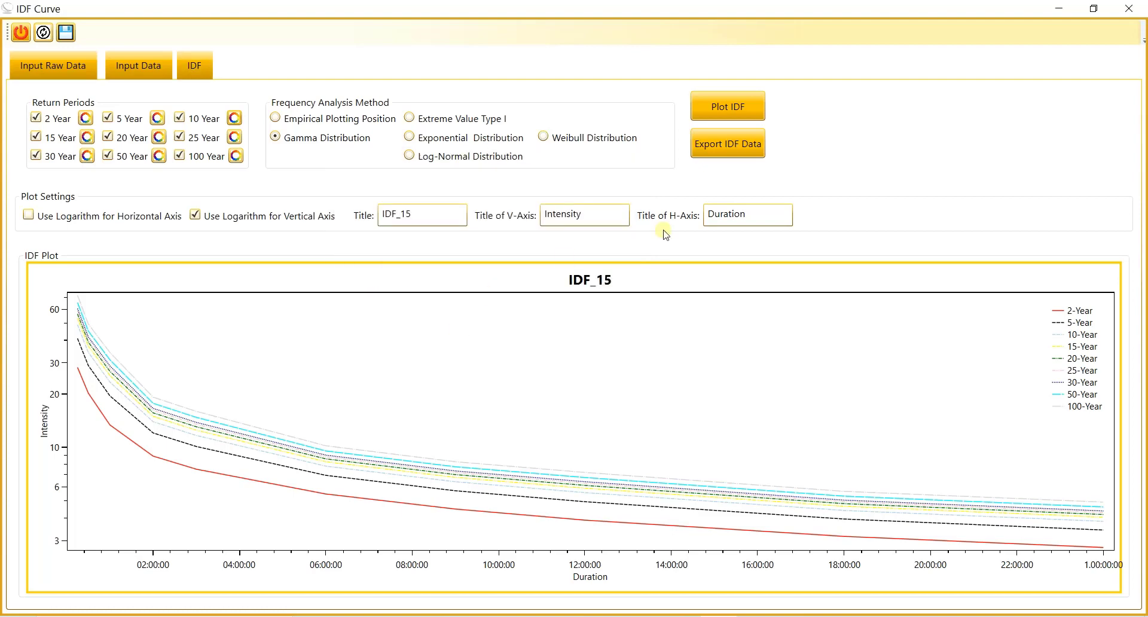
{"action": "left_click", "coordinate": [721, 108]}
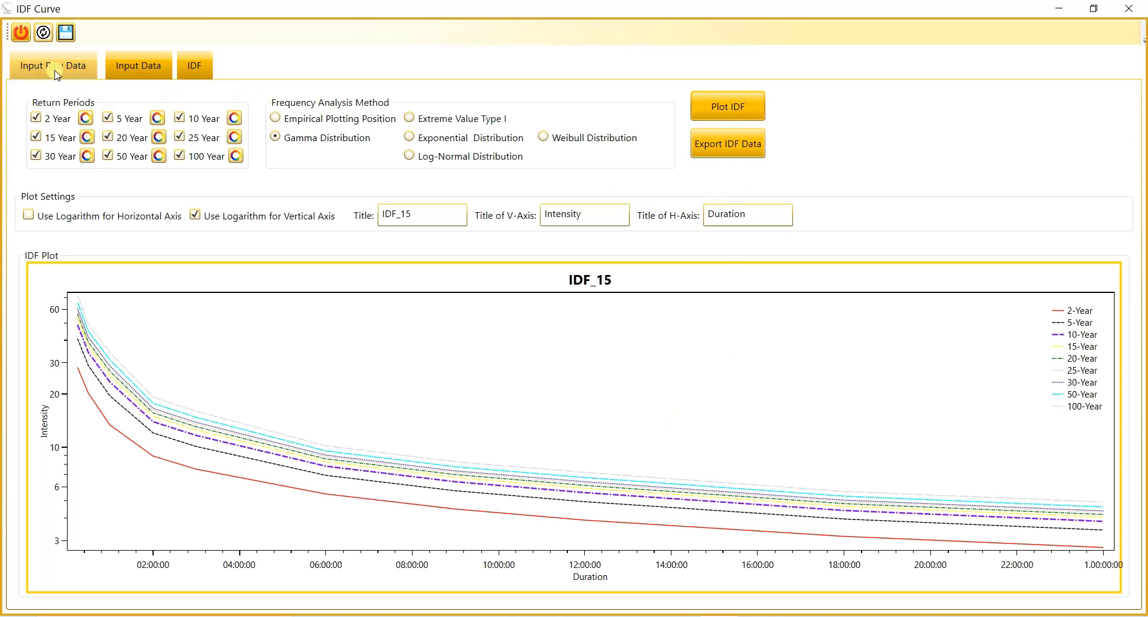
Step: Export the IDF data as an Excel file named IDF_15 in the Downloads\IDF\IDF folder
{"action": "left_click", "coordinate": [704, 145]}
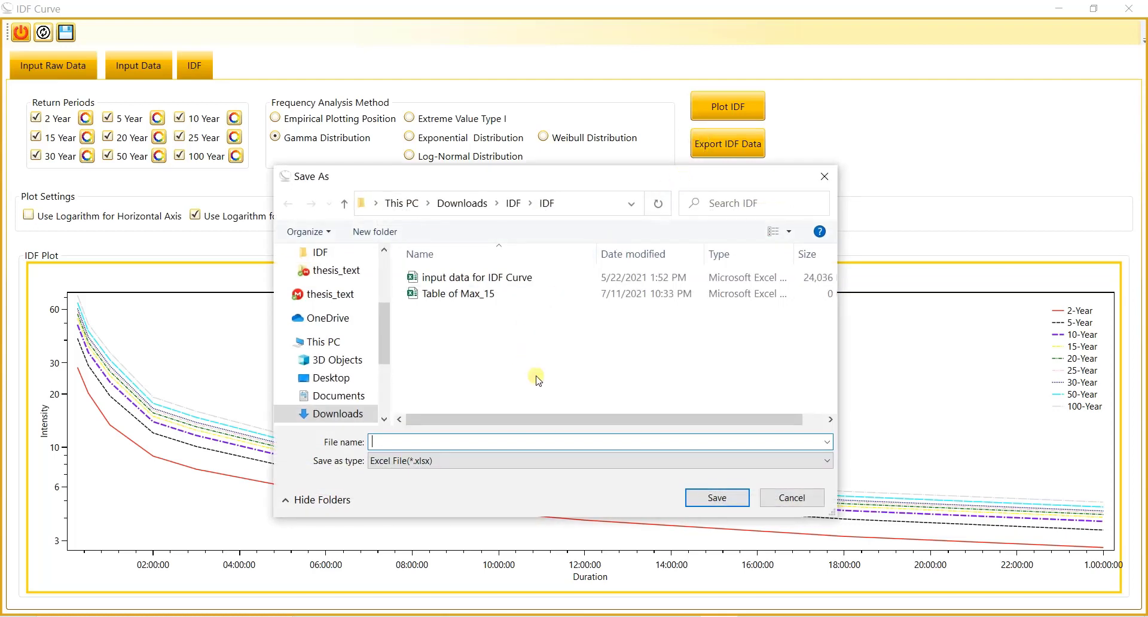
{"action": "type", "text": "IDF_15"}
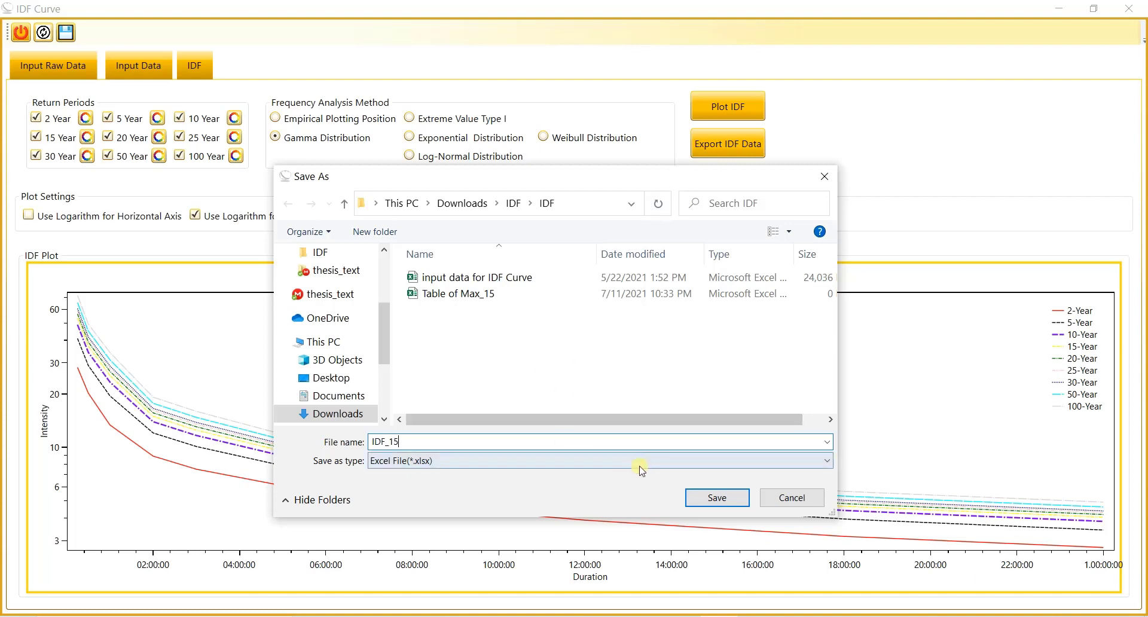
{"action": "left_click", "coordinate": [699, 504]}
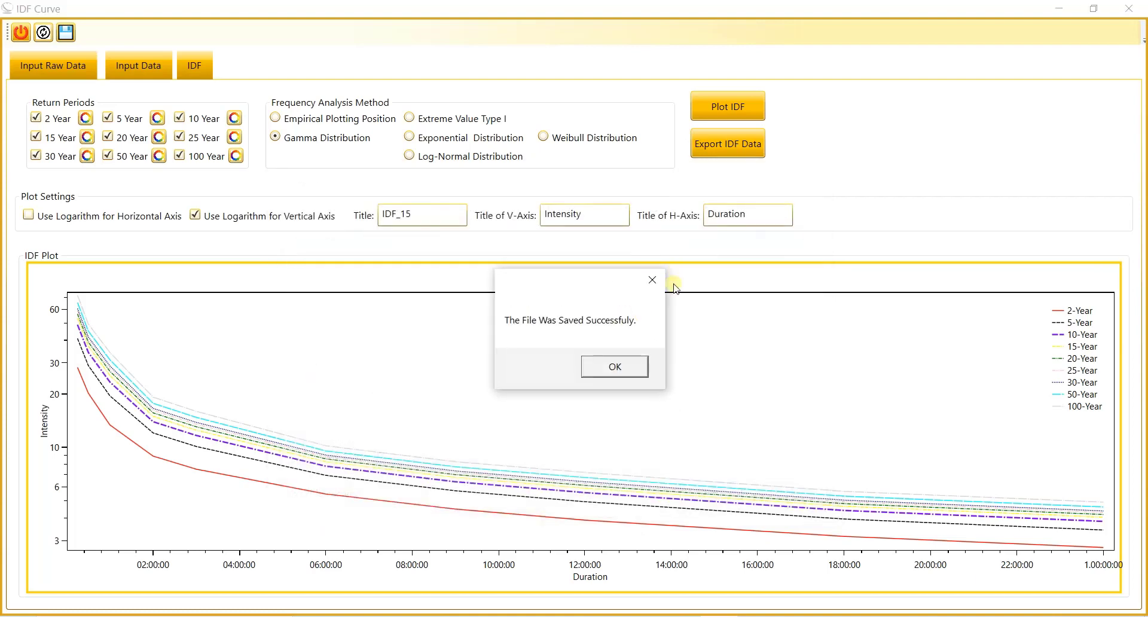
{"action": "left_click", "coordinate": [628, 364]}
{"action": "left_click", "coordinate": [578, 218]}
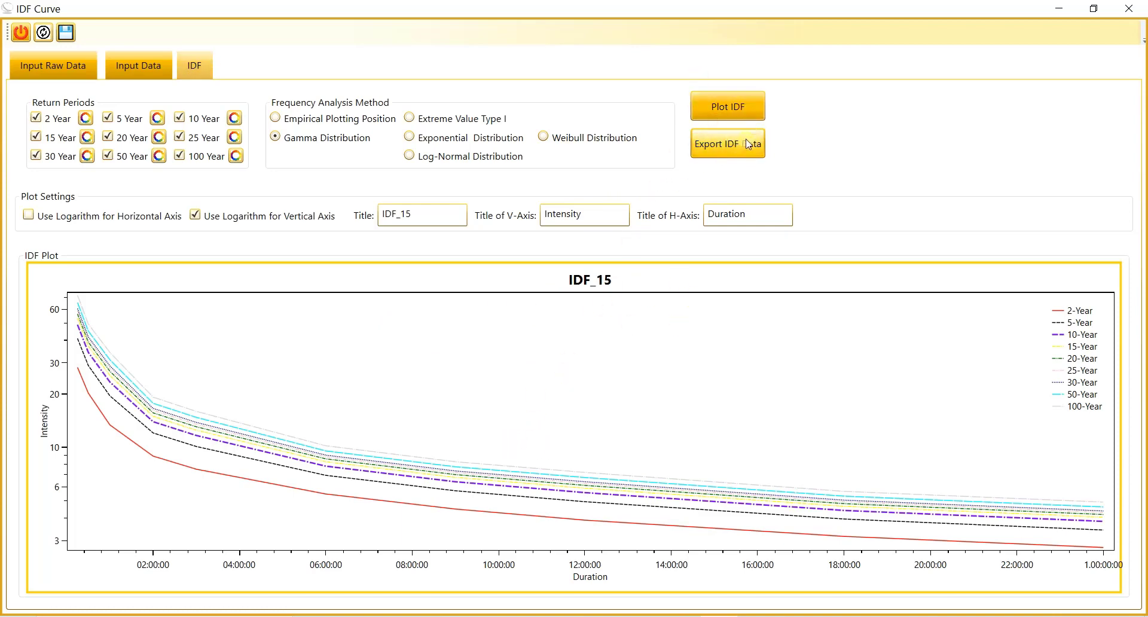
Step: Switch to the IDF folder in File Explorer and open the exported IDF_15 workbook in Excel
{"action": "left_click", "coordinate": [369, 616]}
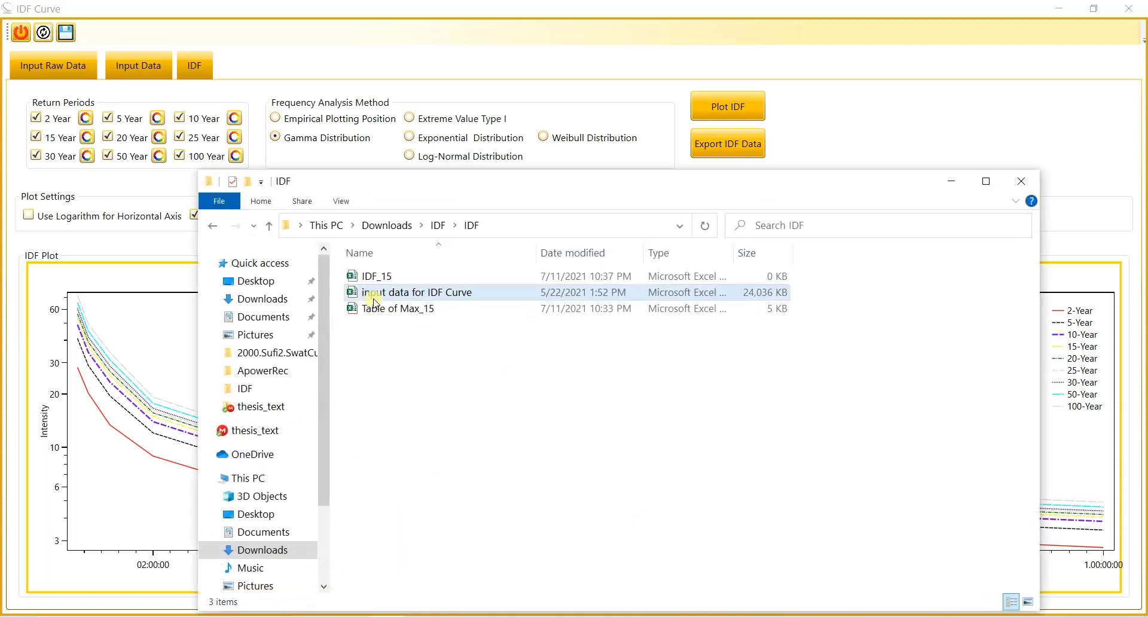
{"action": "double_click", "coordinate": [394, 279]}
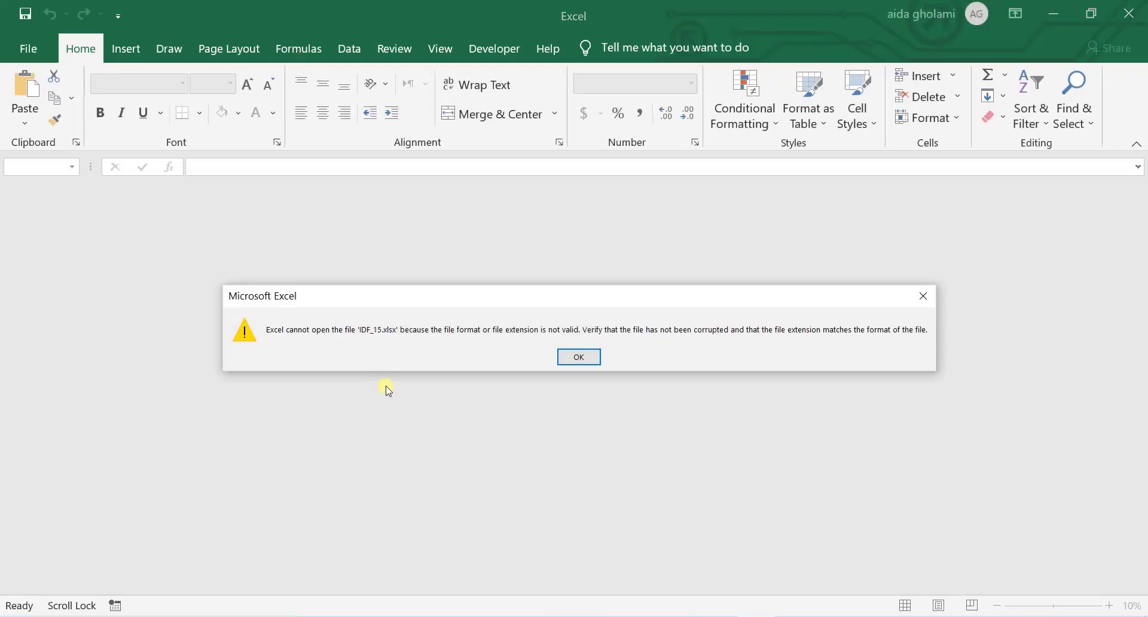
{"action": "left_click", "coordinate": [579, 357]}
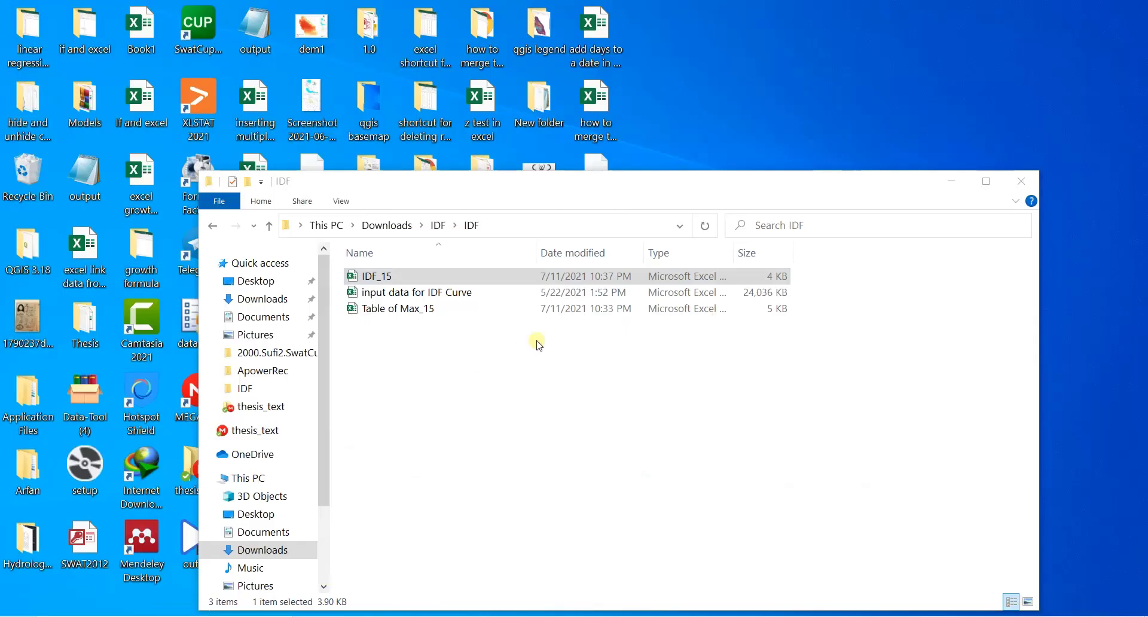
{"action": "double_click", "coordinate": [369, 277]}
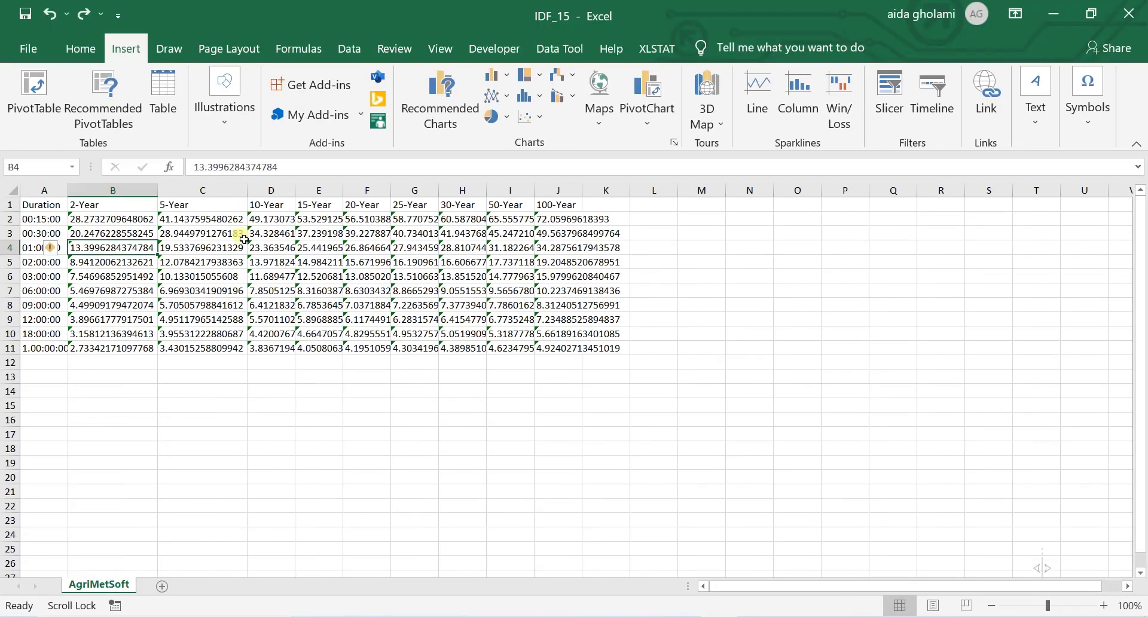
{"action": "left_click", "coordinate": [136, 232]}
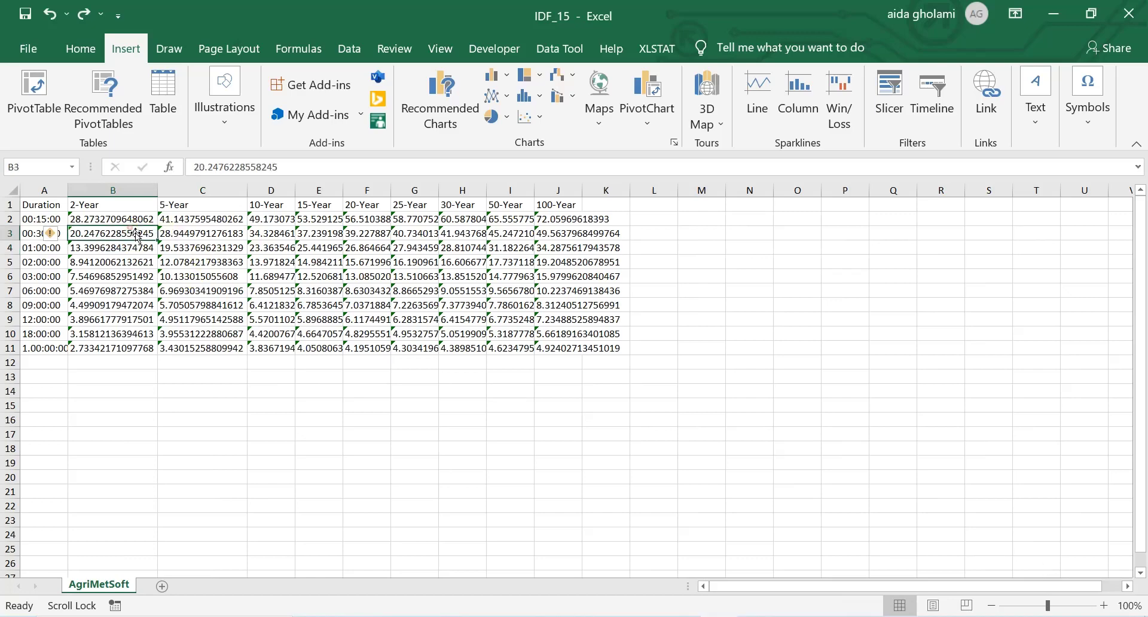
{"action": "left_click", "coordinate": [142, 220]}
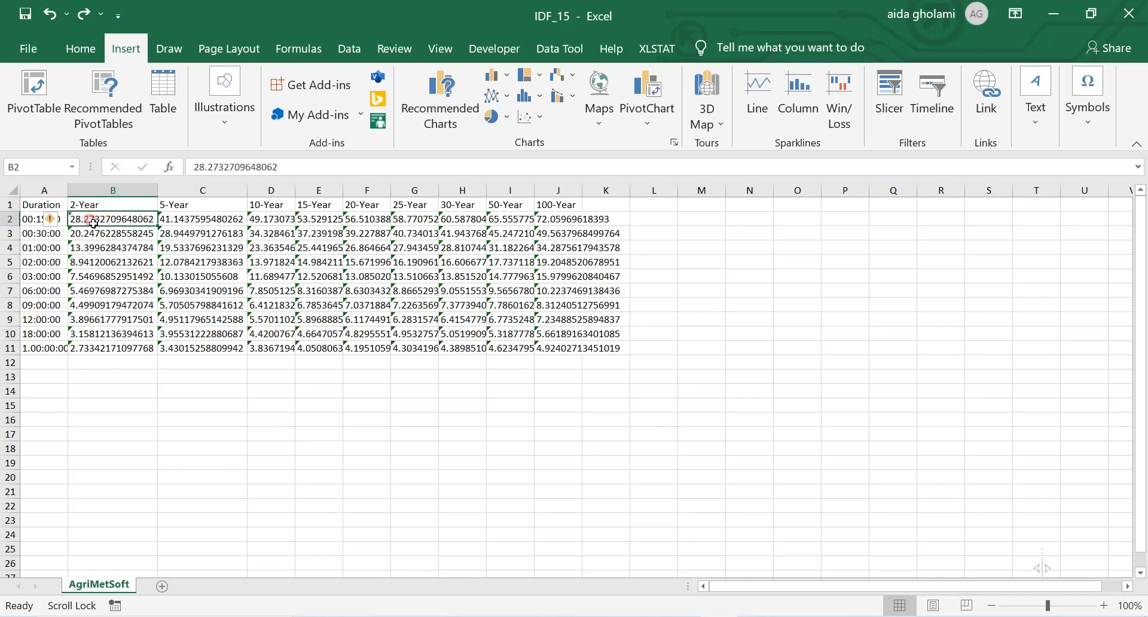
{"action": "left_click", "coordinate": [59, 208]}
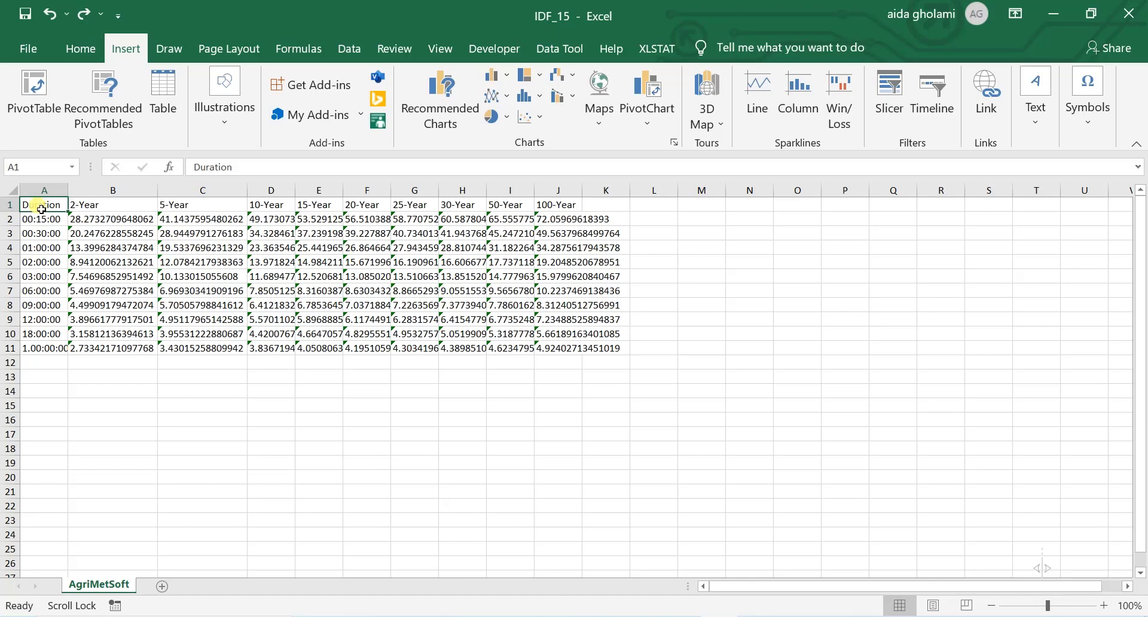
{"action": "left_click_drag", "start_coordinate": [41, 209], "coordinate": [604, 350]}
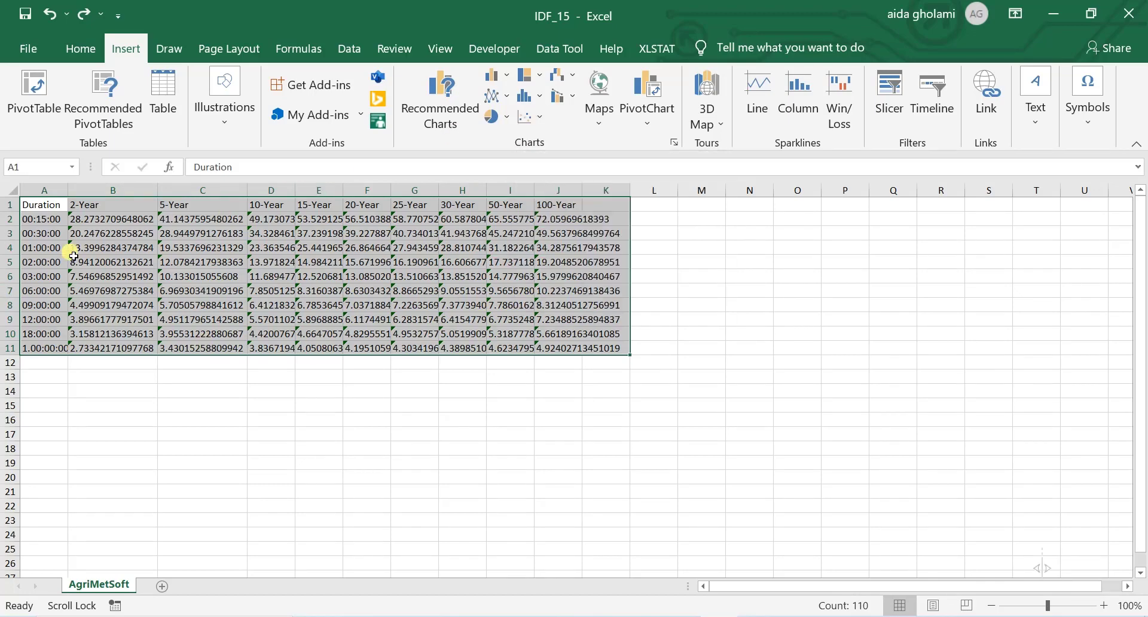
{"action": "left_click", "coordinate": [82, 224]}
{"action": "left_click", "coordinate": [50, 225]}
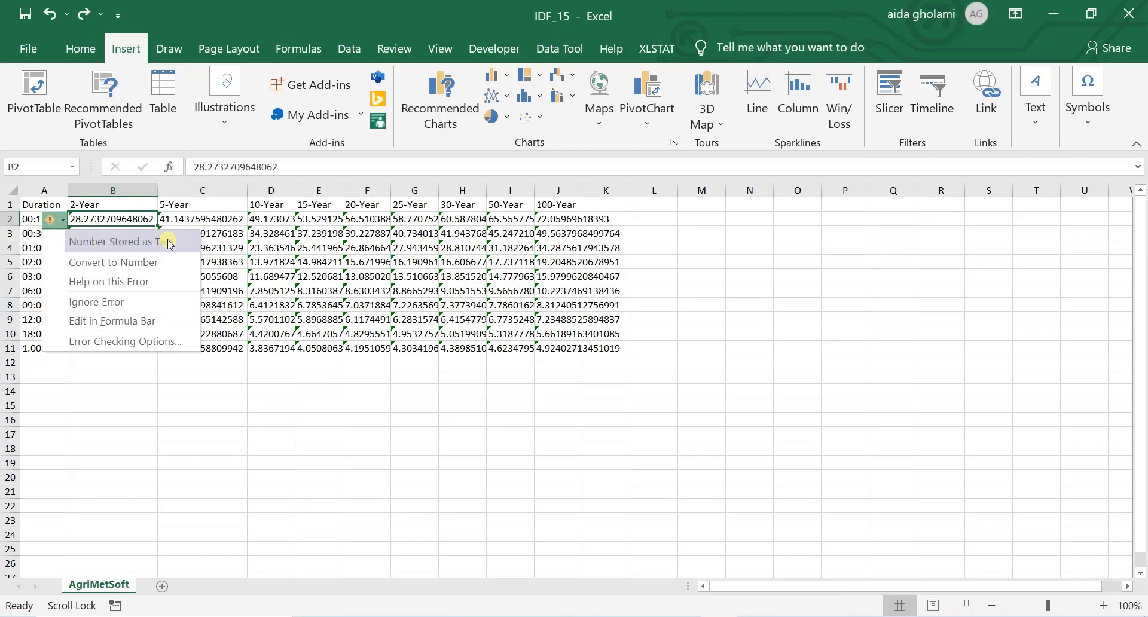
{"action": "left_click", "coordinate": [170, 205]}
{"action": "left_click", "coordinate": [42, 217]}
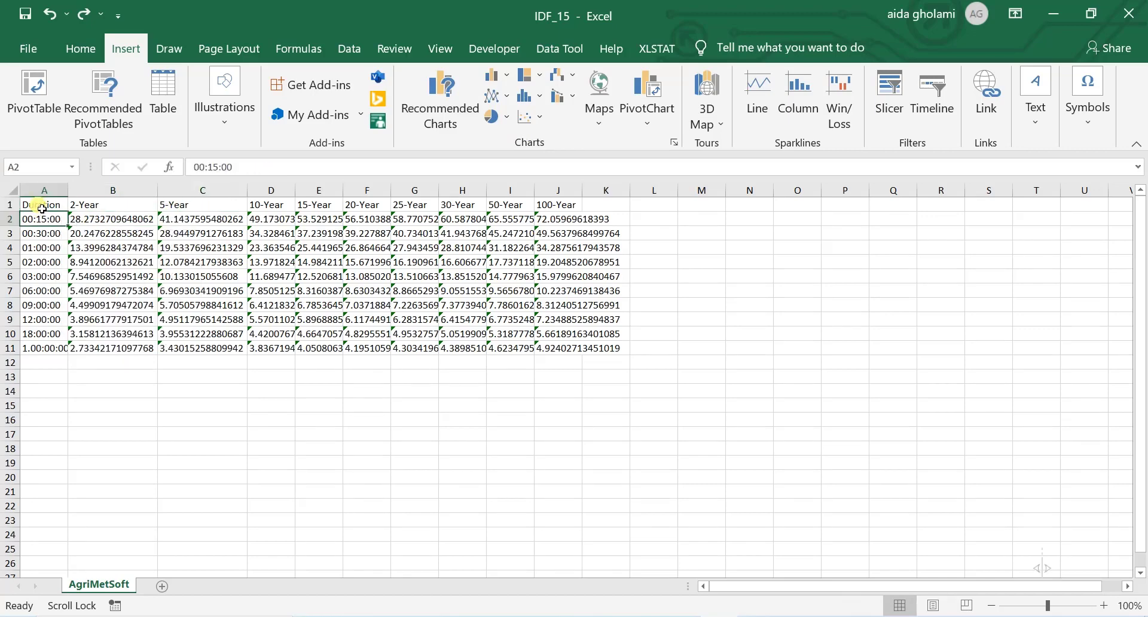
Step: Try to insert a scatter chart with smooth lines from the unconverted table in A1:K11
{"action": "left_click_drag", "start_coordinate": [42, 209], "coordinate": [589, 355]}
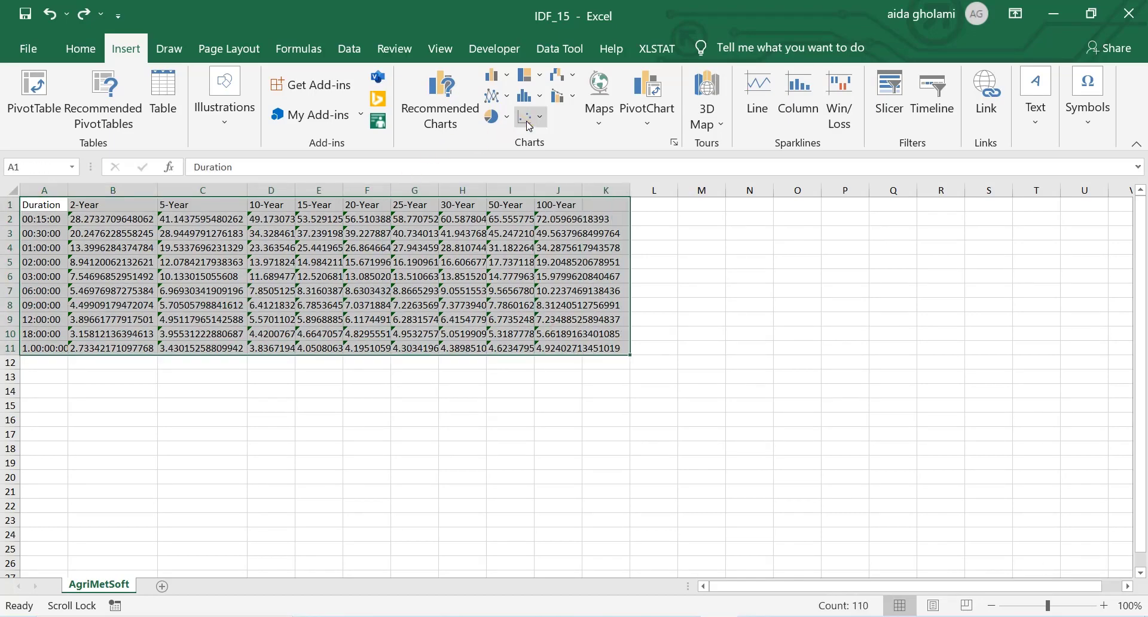
{"action": "left_click", "coordinate": [531, 117]}
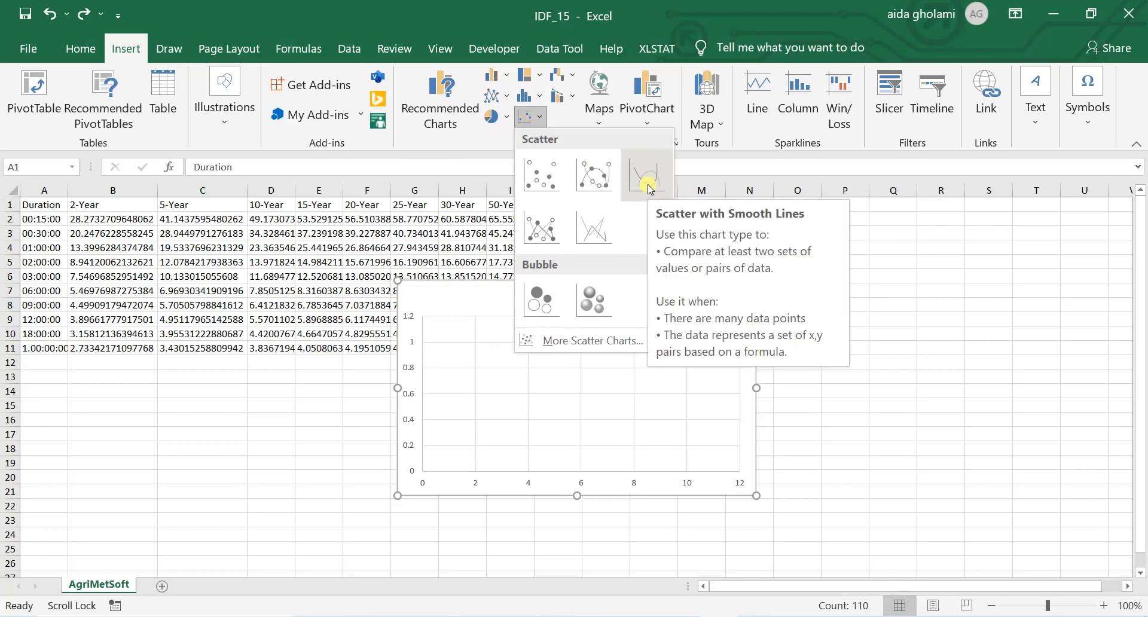
{"action": "left_click", "coordinate": [106, 311]}
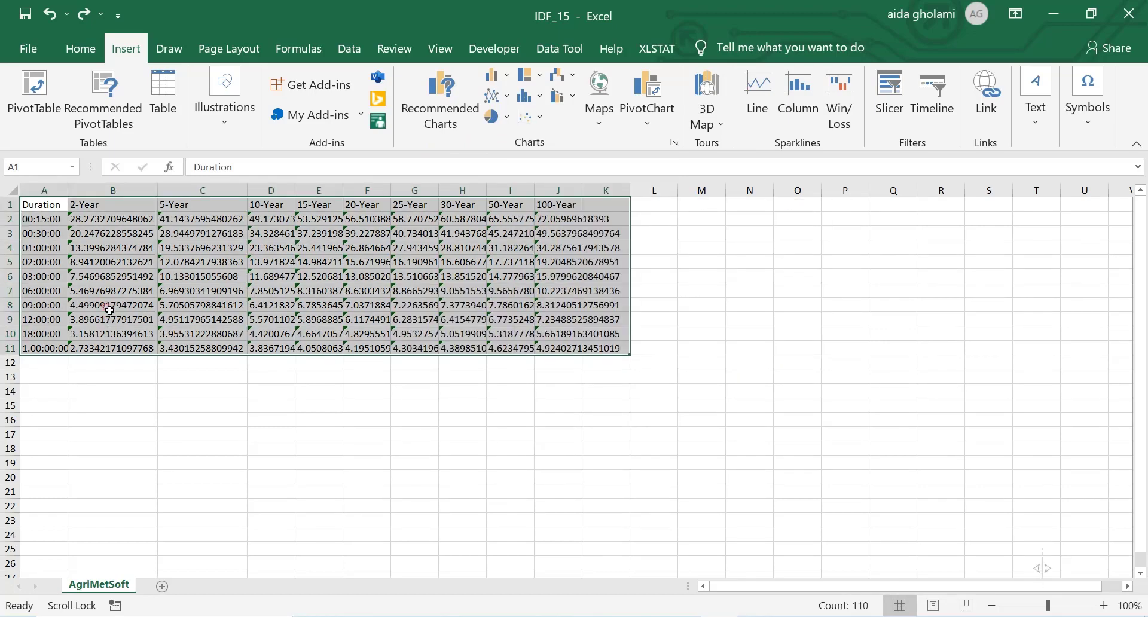
{"action": "left_click", "coordinate": [180, 263]}
{"action": "left_click", "coordinate": [108, 222]}
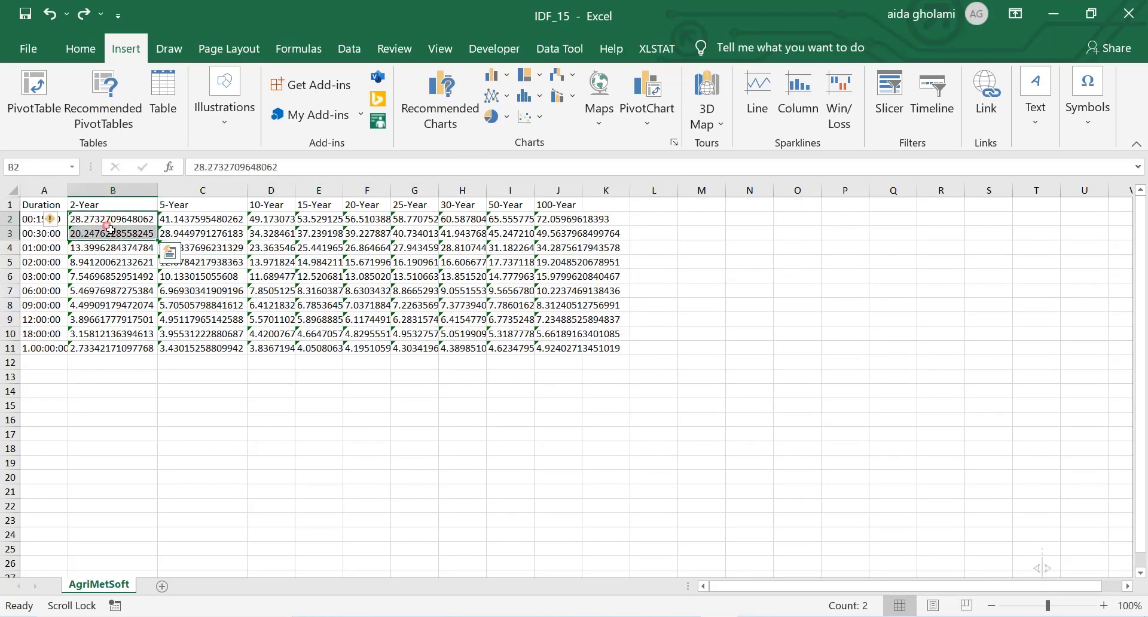
{"action": "left_click_drag", "start_coordinate": [109, 225], "coordinate": [598, 350]}
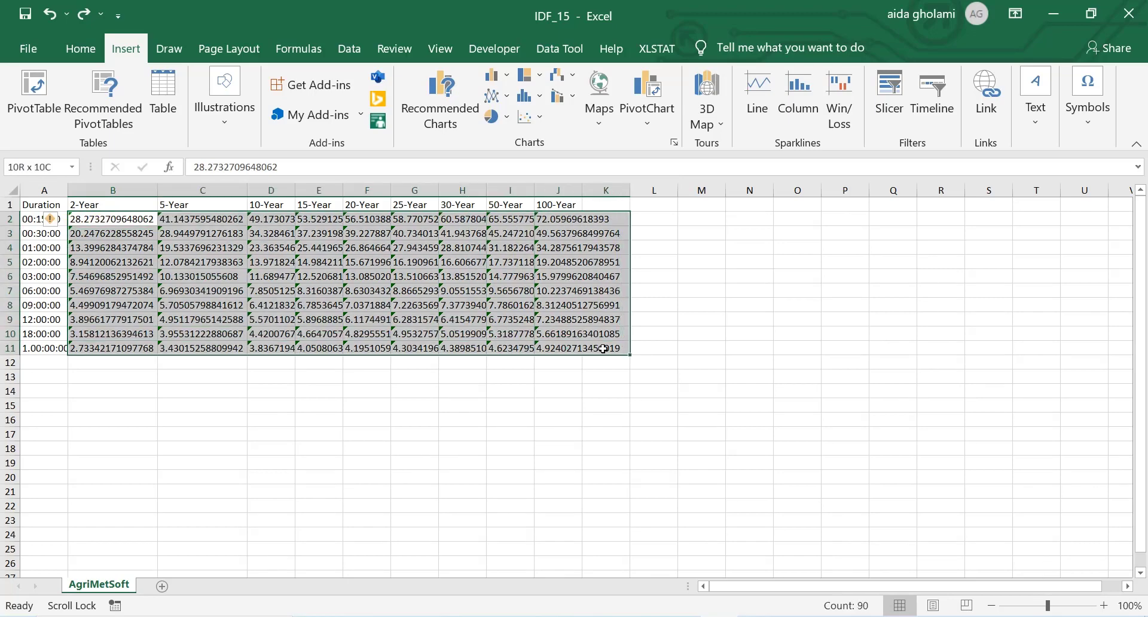
{"action": "left_click", "coordinate": [55, 220]}
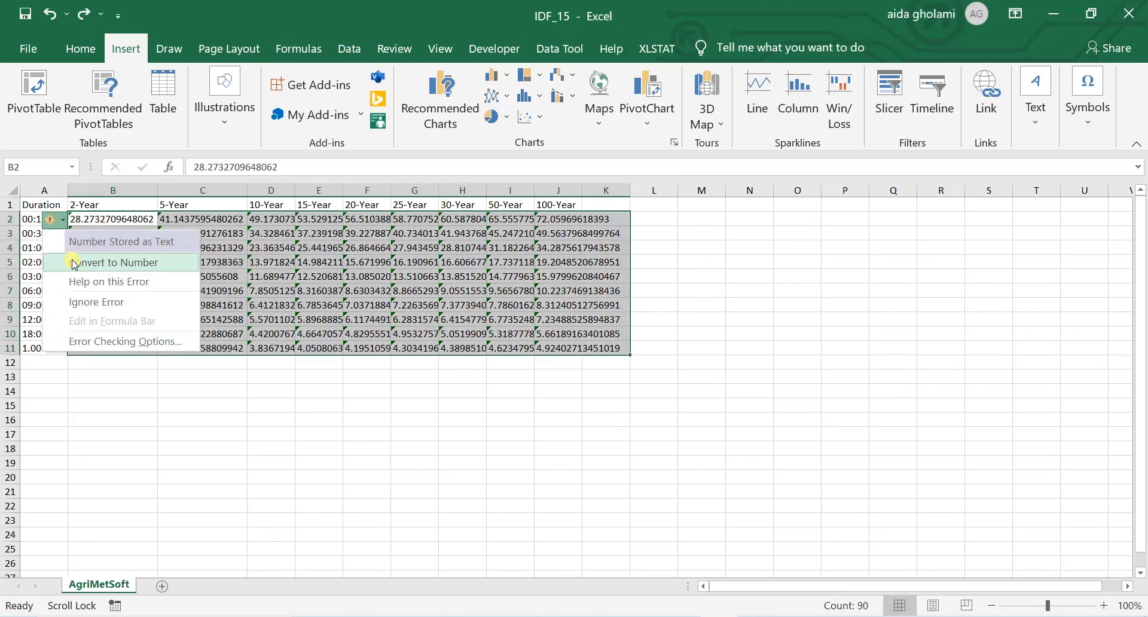
{"action": "left_click", "coordinate": [411, 218]}
{"action": "left_click", "coordinate": [113, 220]}
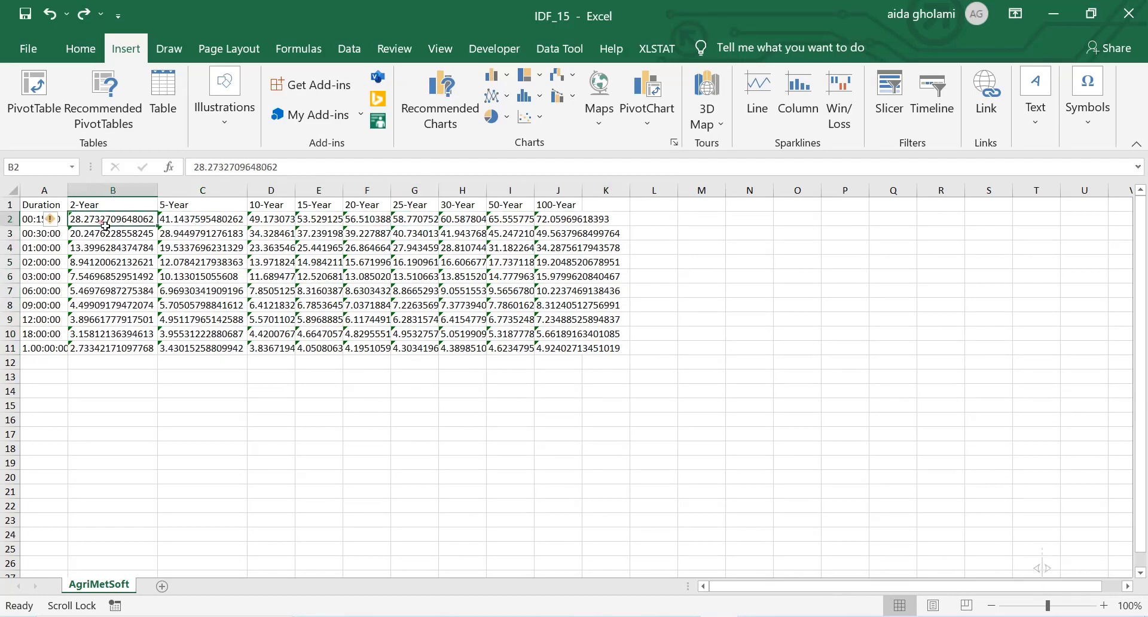
{"action": "left_click", "coordinate": [53, 221]}
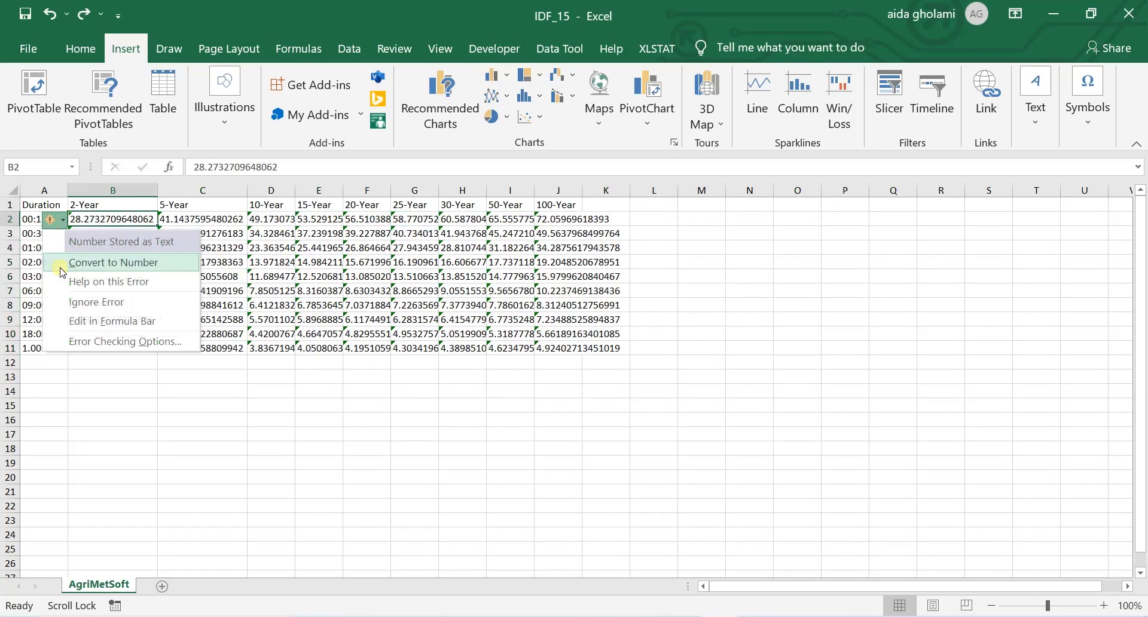
{"action": "left_click", "coordinate": [323, 248]}
Step: Convert the intensity values stored as text in B2:K11 to numbers
{"action": "left_click_drag", "start_coordinate": [103, 222], "coordinate": [625, 351]}
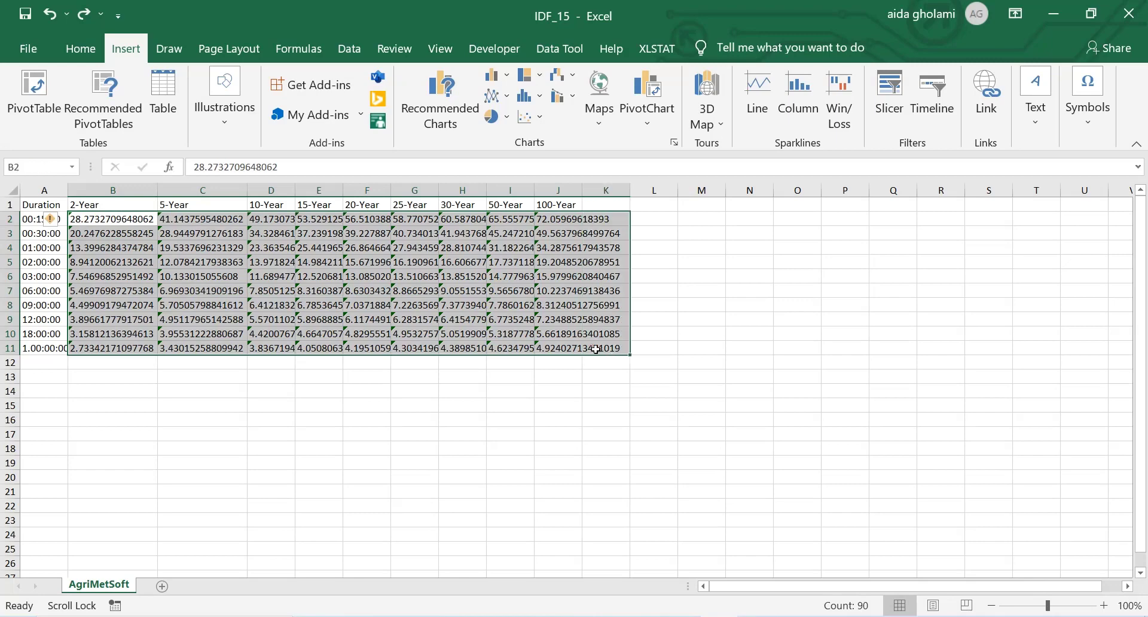
{"action": "left_click", "coordinate": [53, 219]}
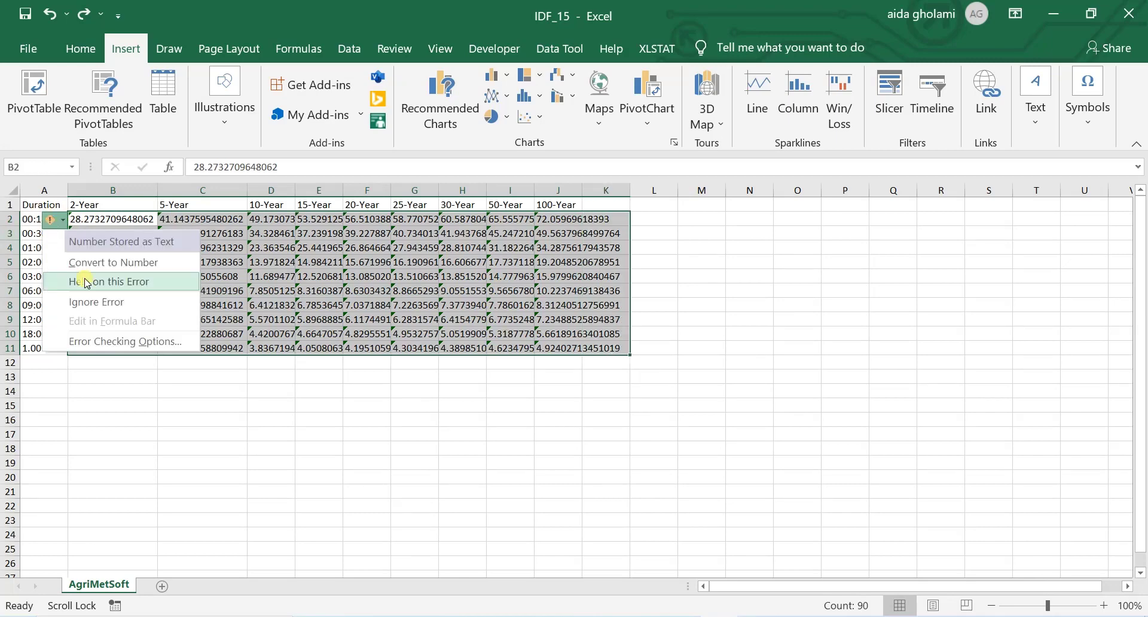
{"action": "left_click", "coordinate": [95, 257]}
{"action": "left_click", "coordinate": [428, 280]}
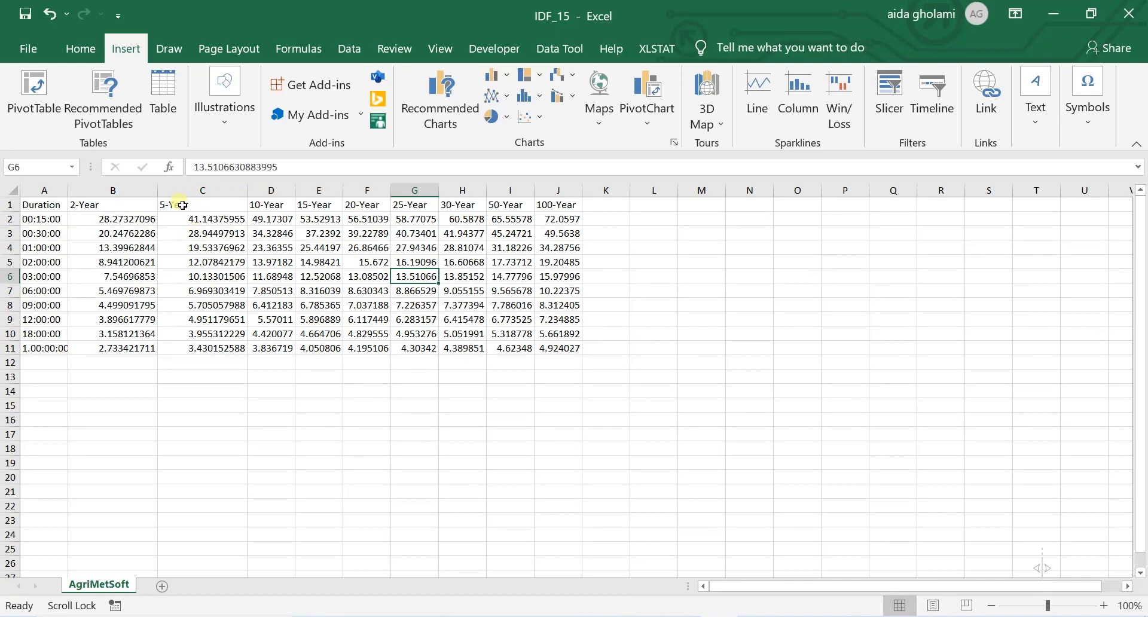
Step: Insert a scatter chart with smooth lines from the IDF table in A1:J11
{"action": "left_click", "coordinate": [45, 233]}
{"action": "left_click_drag", "start_coordinate": [42, 205], "coordinate": [572, 351]}
{"action": "left_click", "coordinate": [530, 117]}
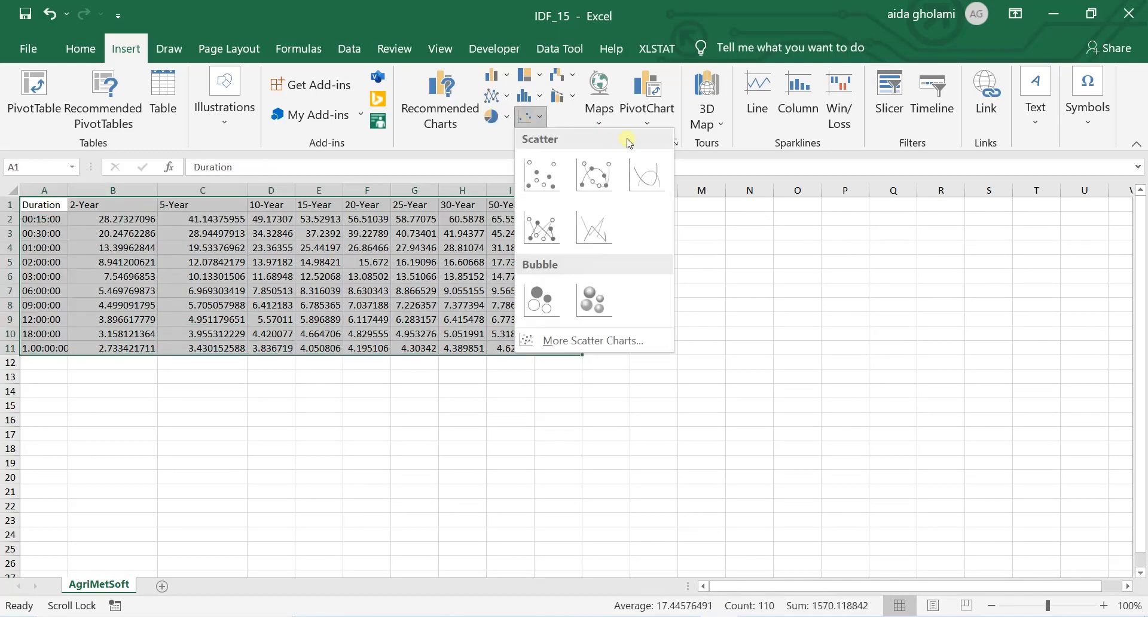
{"action": "left_click", "coordinate": [641, 170]}
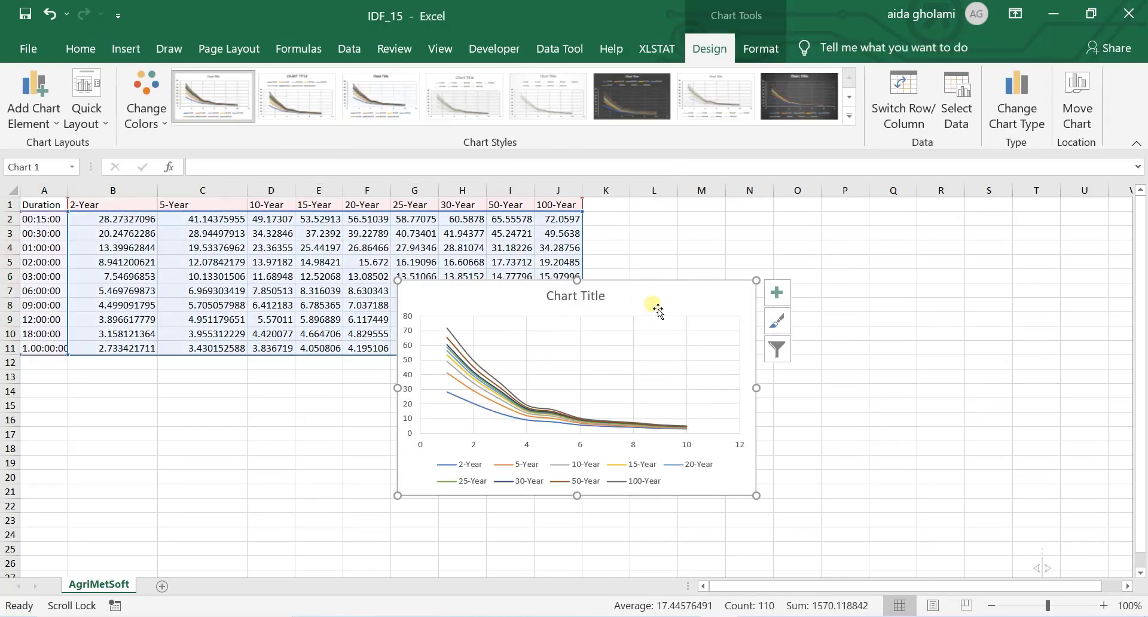
Step: Enlarge and reposition the scatter chart so it spans about columns C to Q and rows 3 to 24
{"action": "left_click_drag", "start_coordinate": [658, 308], "coordinate": [545, 376]}
{"action": "left_click_drag", "start_coordinate": [649, 457], "coordinate": [882, 419]}
{"action": "left_click_drag", "start_coordinate": [581, 350], "coordinate": [563, 262]}
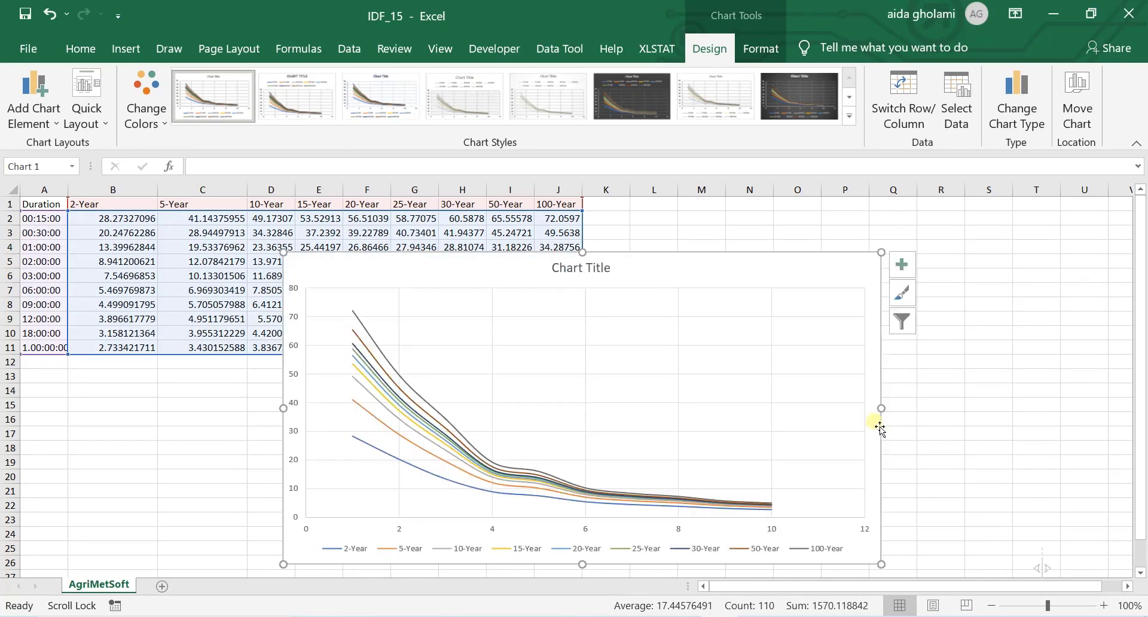
{"action": "left_click_drag", "start_coordinate": [887, 413], "coordinate": [1061, 388]}
{"action": "mouse_move", "coordinate": [845, 275]}
{"action": "left_mouse_down"}
{"action": "mouse_move", "coordinate": [718, 269]}
{"action": "mouse_move", "coordinate": [703, 253]}
{"action": "left_mouse_up"}
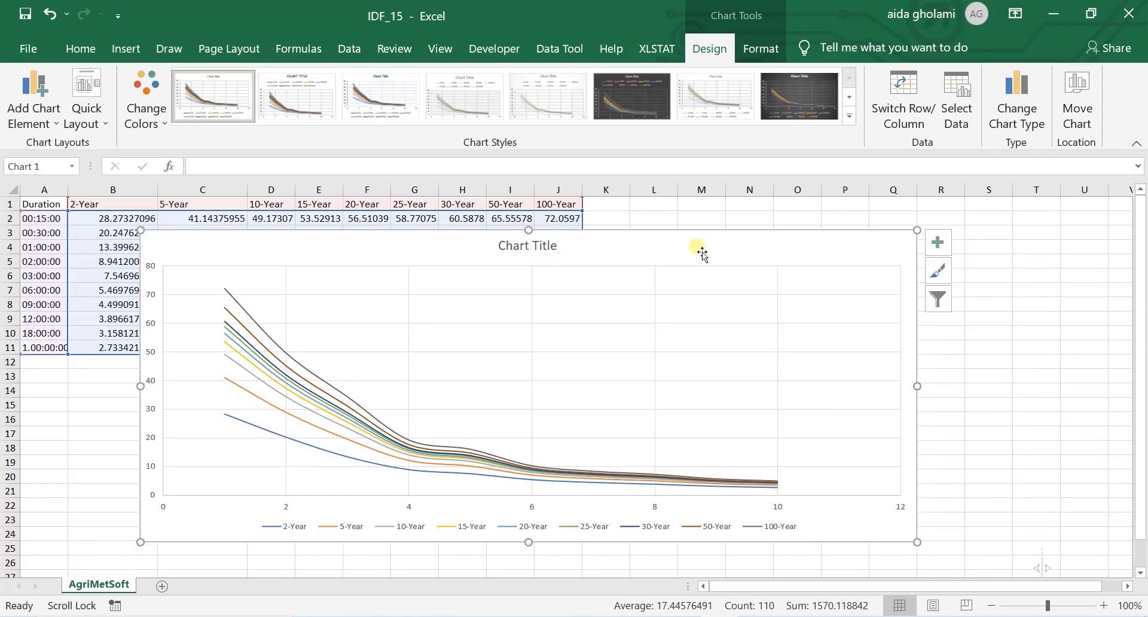
Step: Set the chart's vertical axis to a logarithmic scale with base 10 and move the chart down to about row 6
{"action": "left_click", "coordinate": [155, 385]}
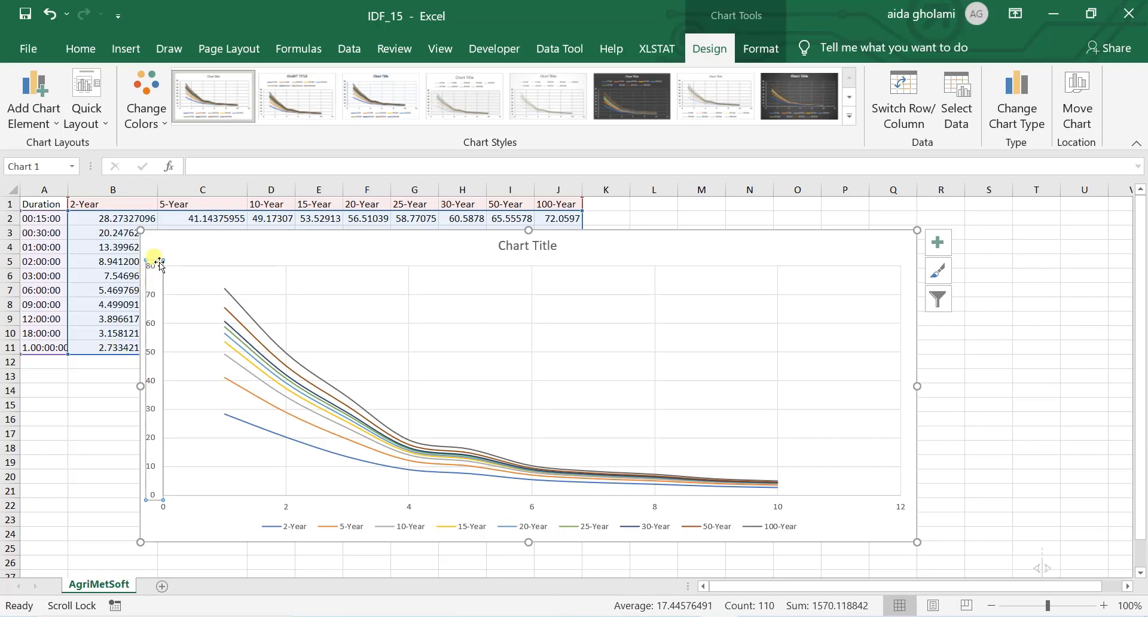
{"action": "double_click", "coordinate": [162, 294]}
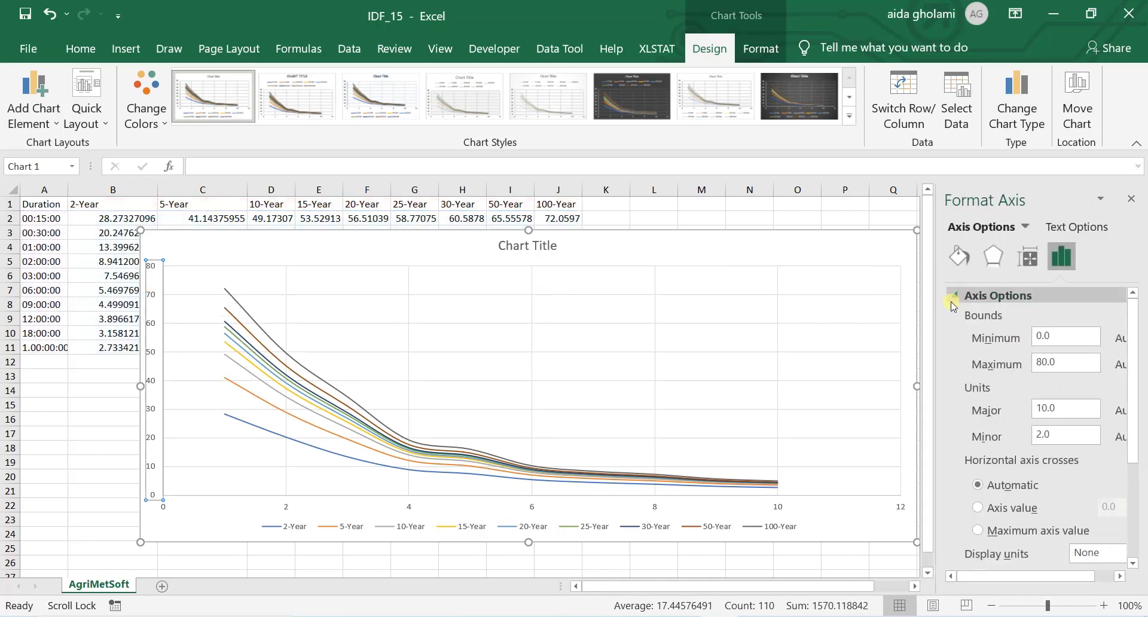
{"action": "scroll", "coordinate": [969, 419], "scroll_direction": "down", "scroll_amount": 3}
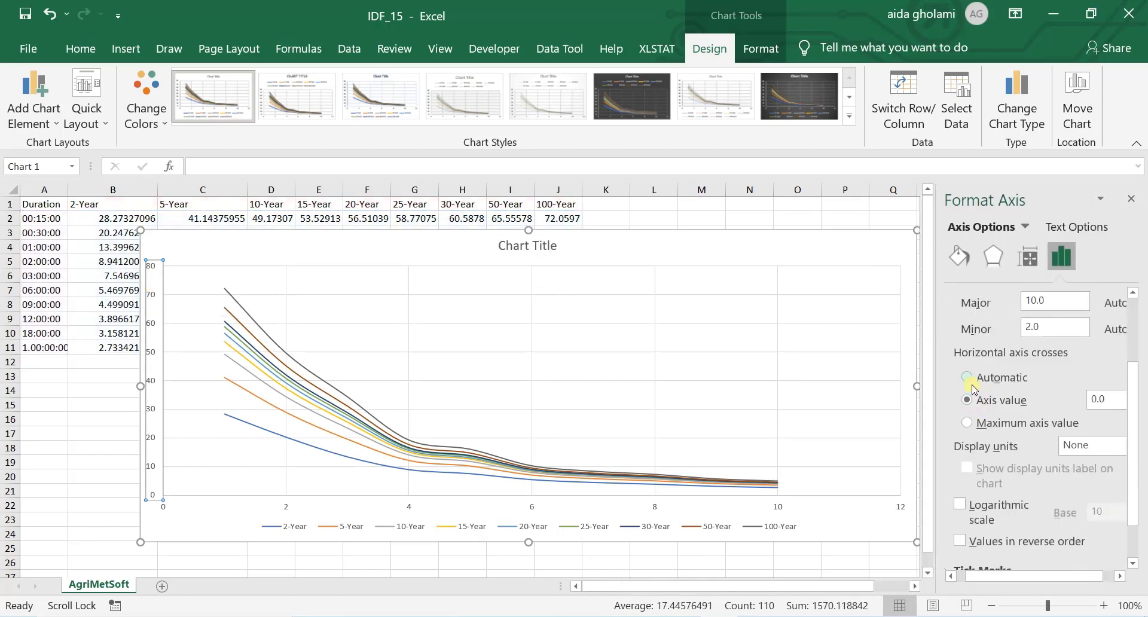
{"action": "left_click", "coordinate": [961, 507]}
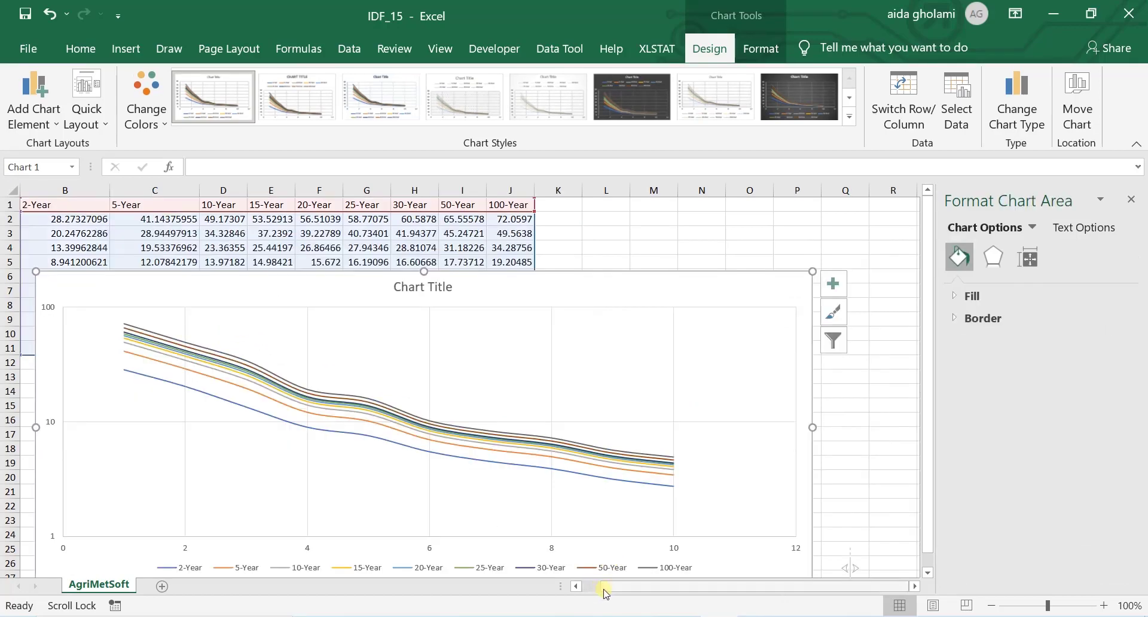
{"action": "left_click_drag", "start_coordinate": [604, 591], "coordinate": [583, 588]}
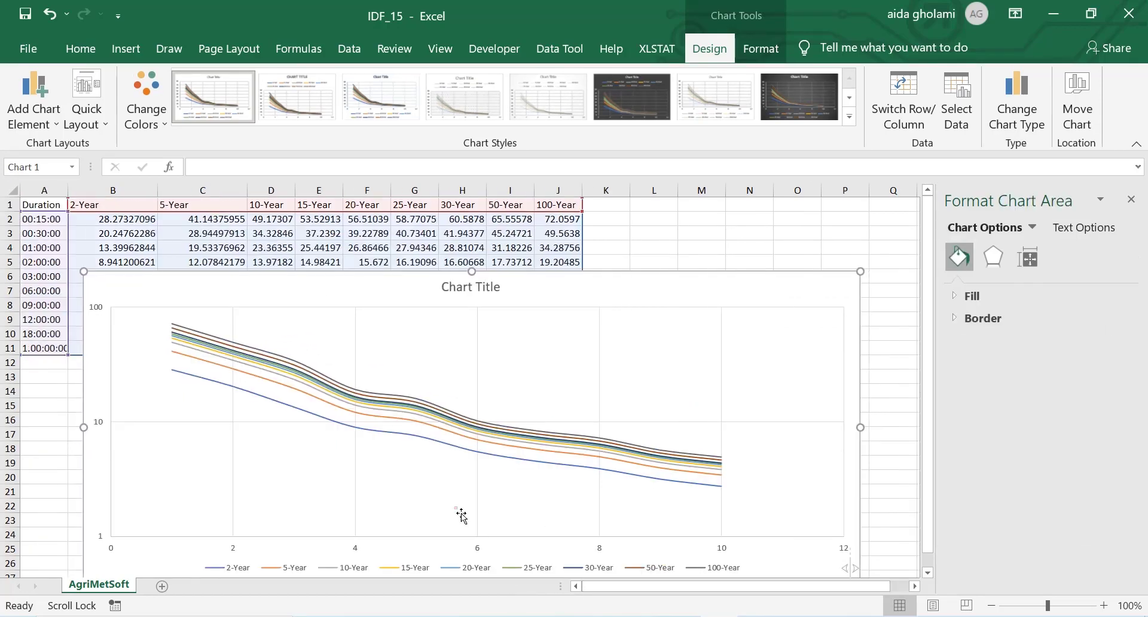
{"action": "scroll", "coordinate": [892, 253], "scroll_direction": "right", "scroll_amount": 2}
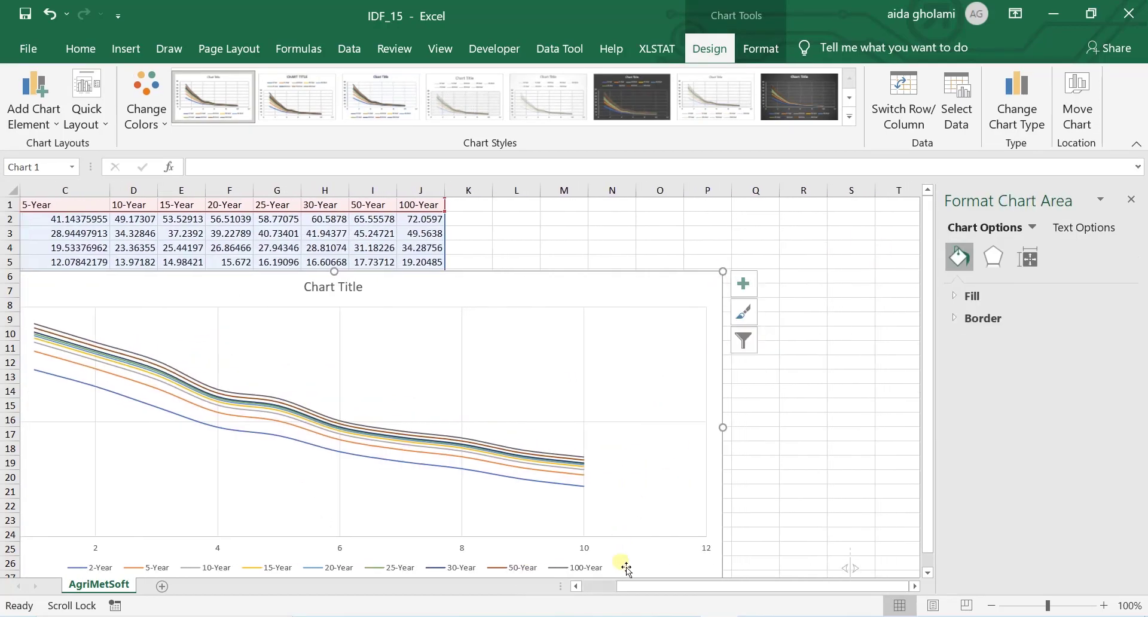
Step: Shrink the chart so it spans about columns B to P and rows 5 to 24
{"action": "left_click_drag", "start_coordinate": [652, 592], "coordinate": [607, 591]}
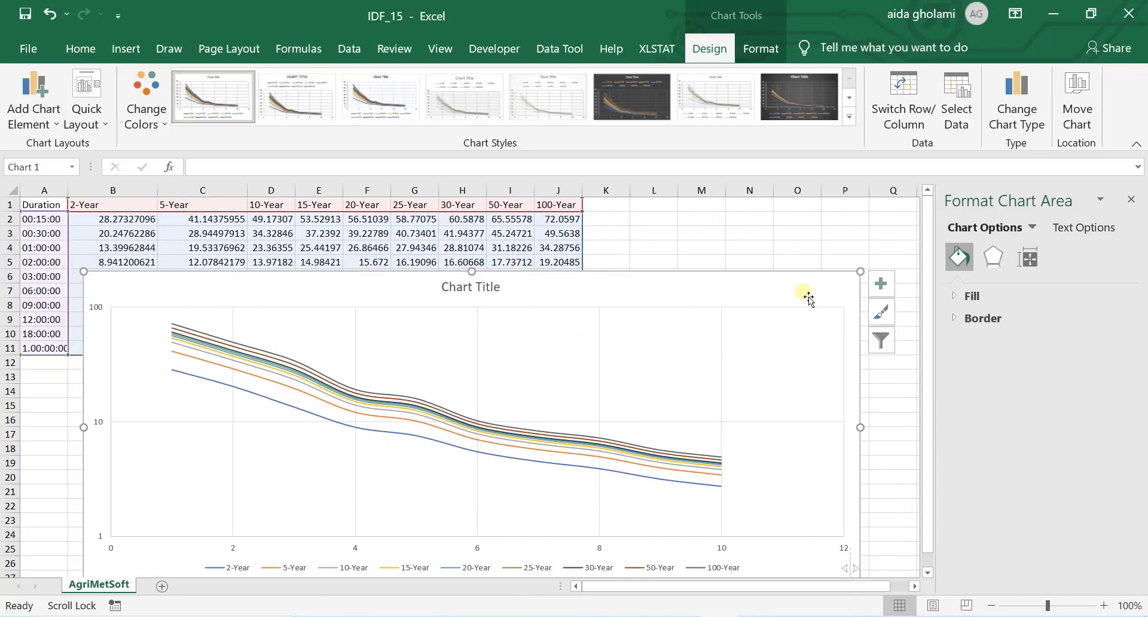
{"action": "left_click_drag", "start_coordinate": [861, 274], "coordinate": [805, 364]}
{"action": "left_click_drag", "start_coordinate": [572, 374], "coordinate": [603, 330]}
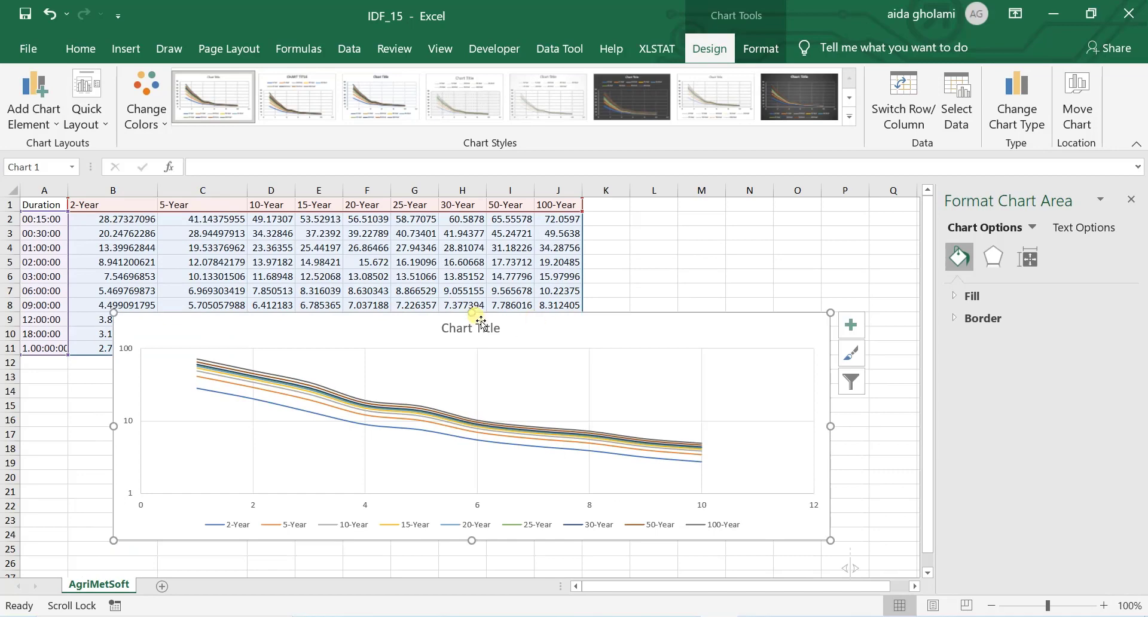
{"action": "left_click_drag", "start_coordinate": [472, 313], "coordinate": [489, 257]}
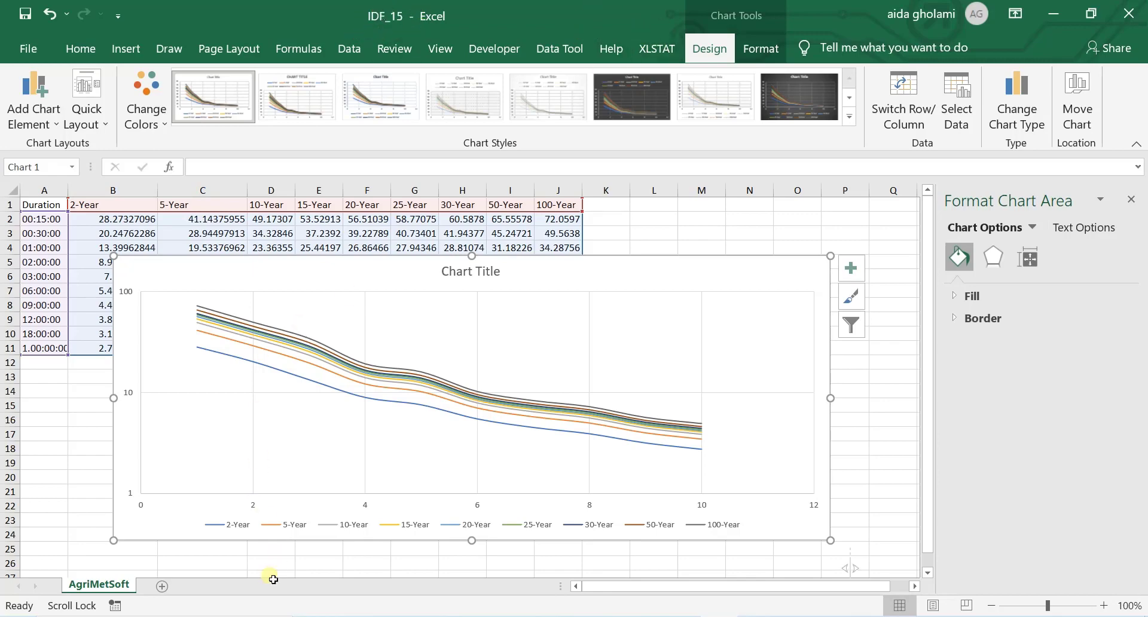
Step: Switch to IDF Curve and open the workbook "input data for IDF Curve" with the sheet 25v_1995-2014-mm in Hour
{"action": "left_click", "coordinate": [257, 616]}
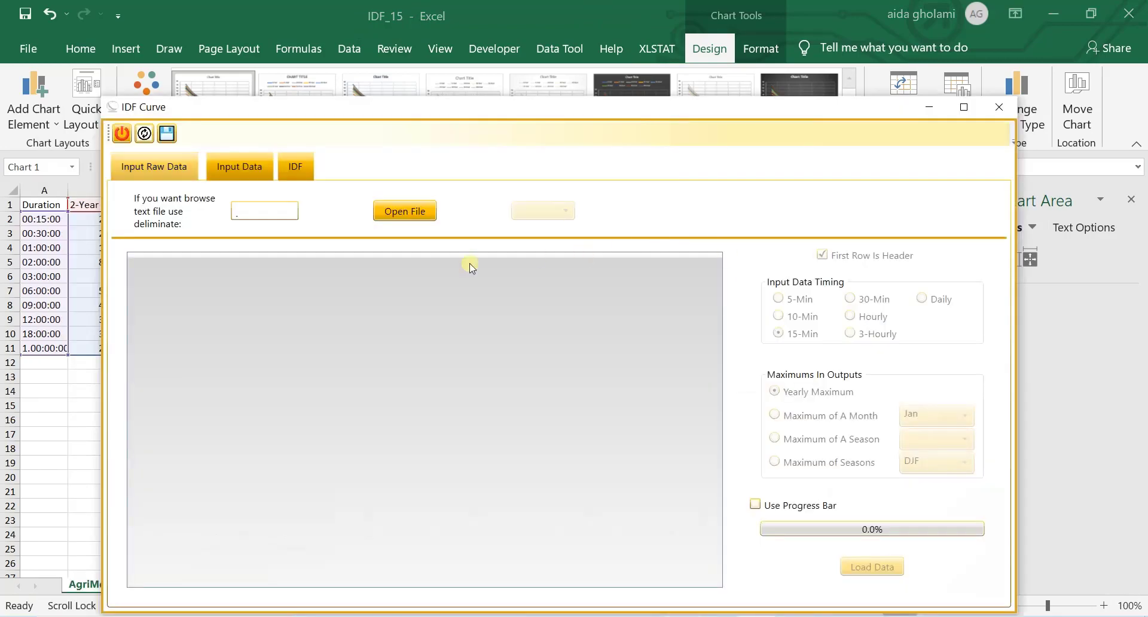
{"action": "left_click", "coordinate": [404, 213]}
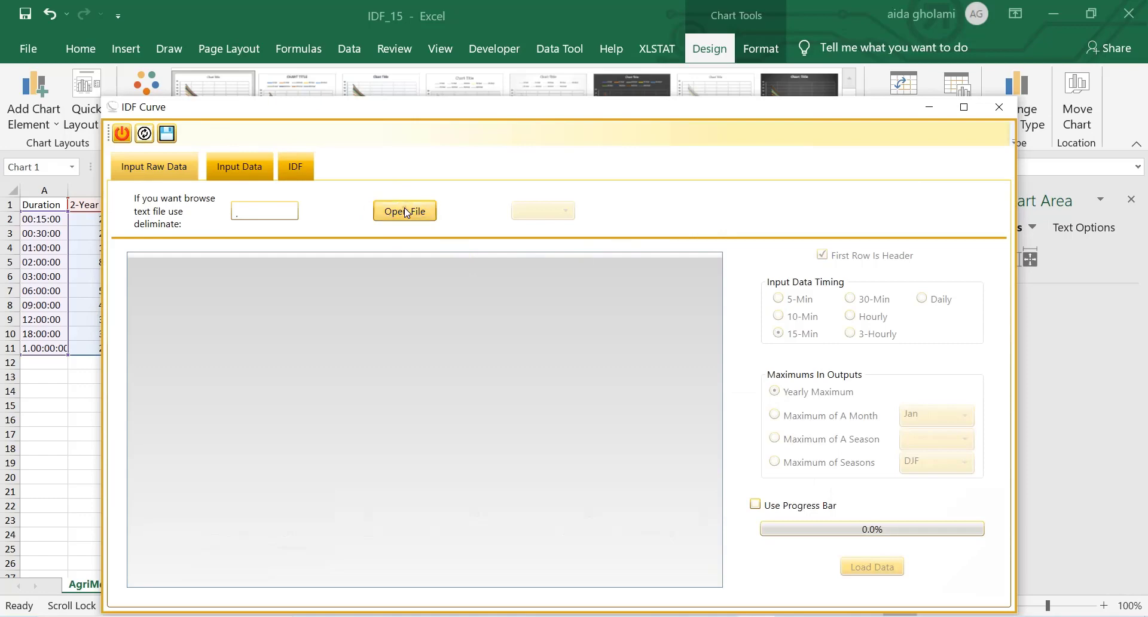
{"action": "left_click", "coordinate": [275, 246]}
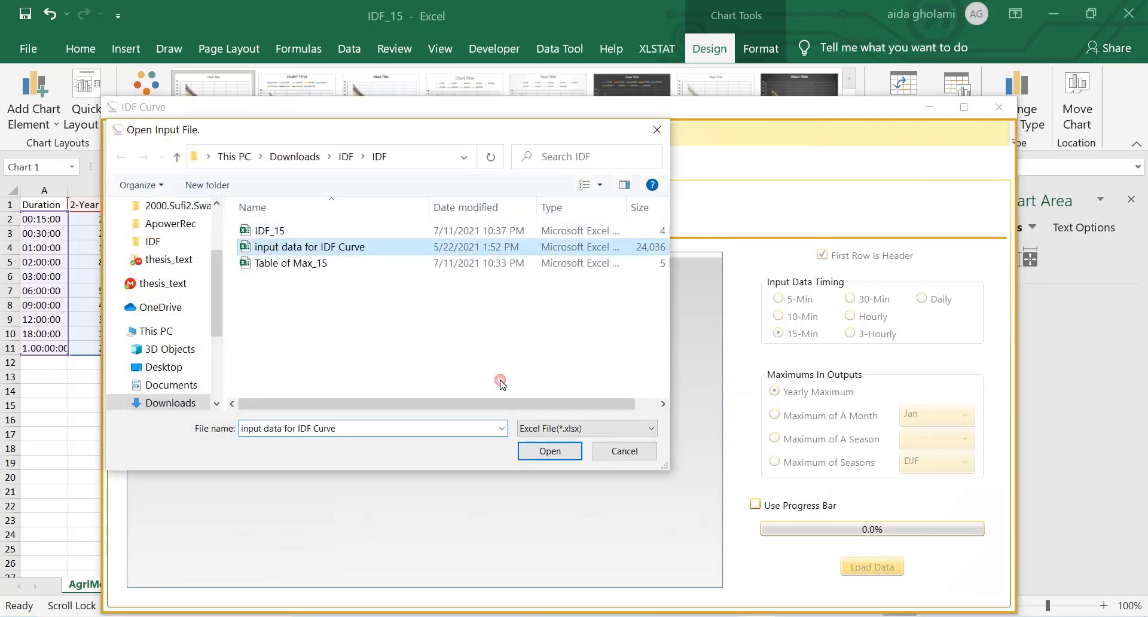
{"action": "left_click", "coordinate": [565, 453]}
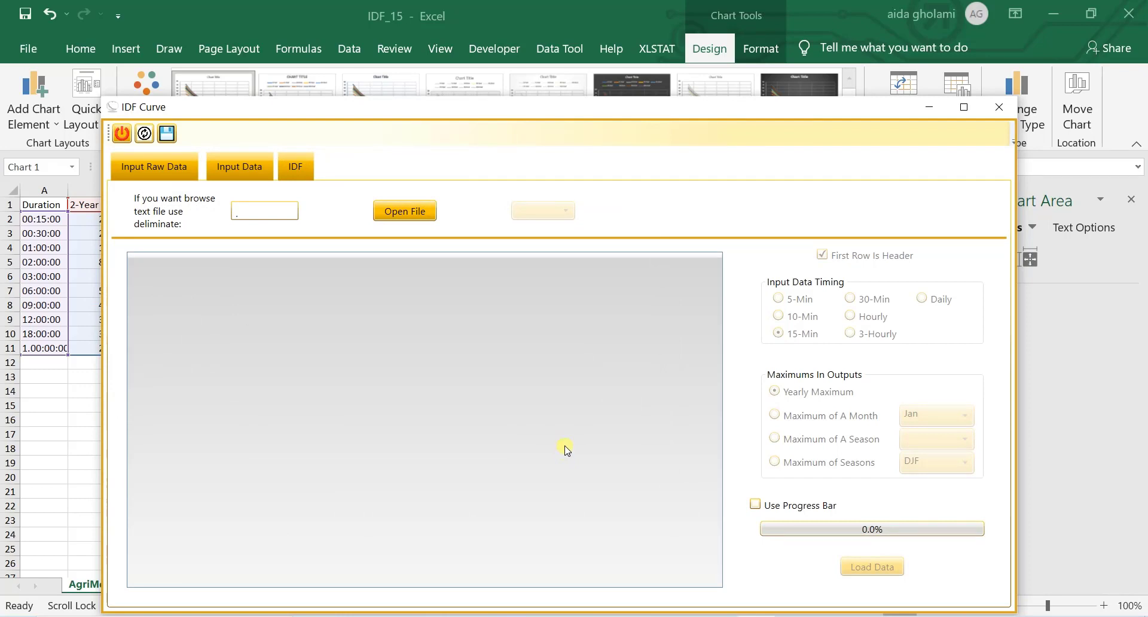
{"action": "left_click", "coordinate": [560, 216]}
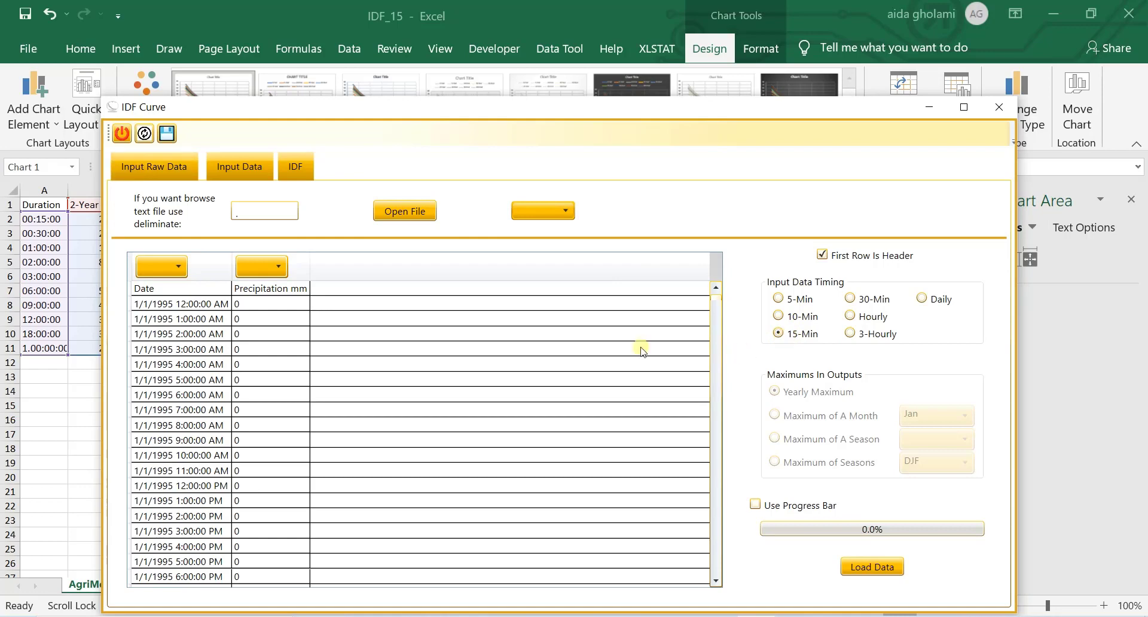
{"action": "left_click", "coordinate": [544, 210]}
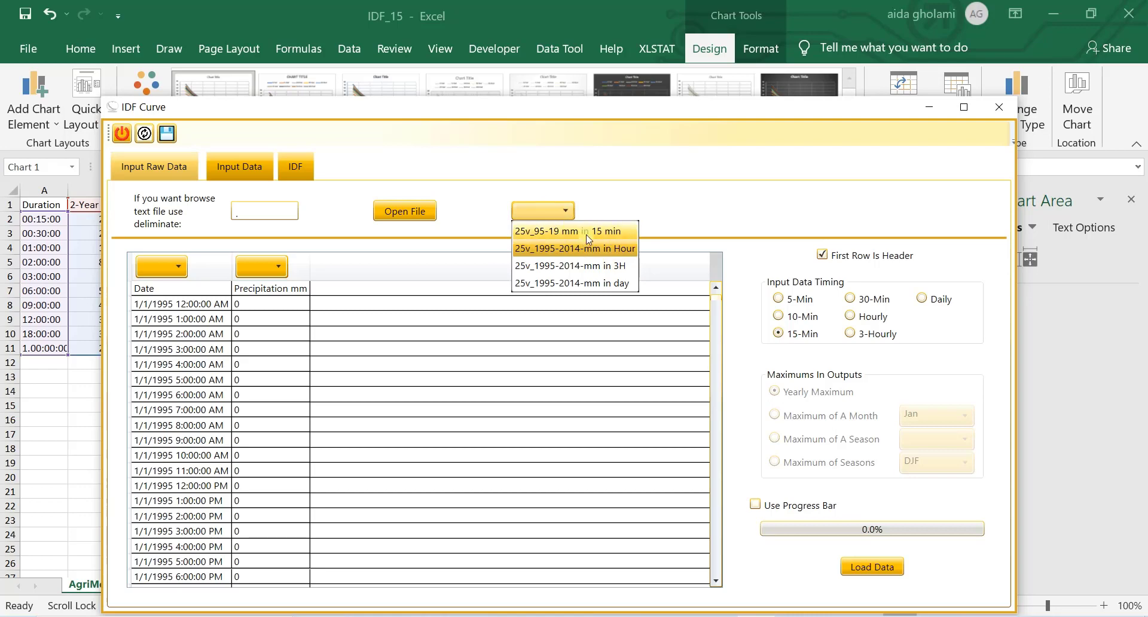
{"action": "left_click", "coordinate": [549, 215]}
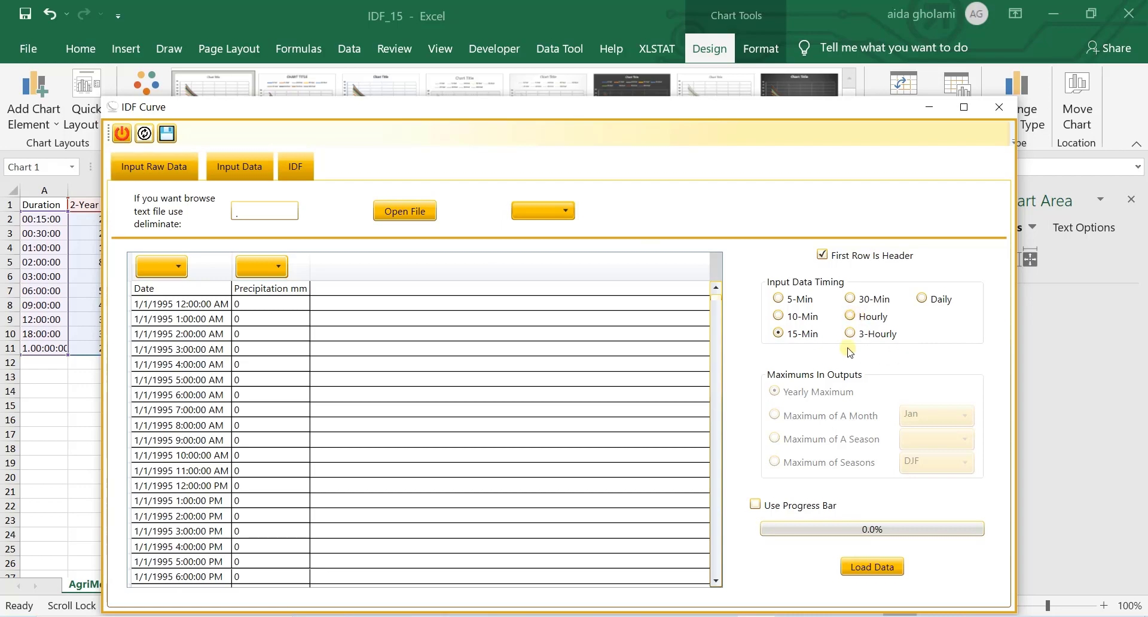
Step: Set the input data timing to Hourly and assign the first column as Date and the second as Rain
{"action": "left_click", "coordinate": [853, 317]}
{"action": "left_click", "coordinate": [170, 270]}
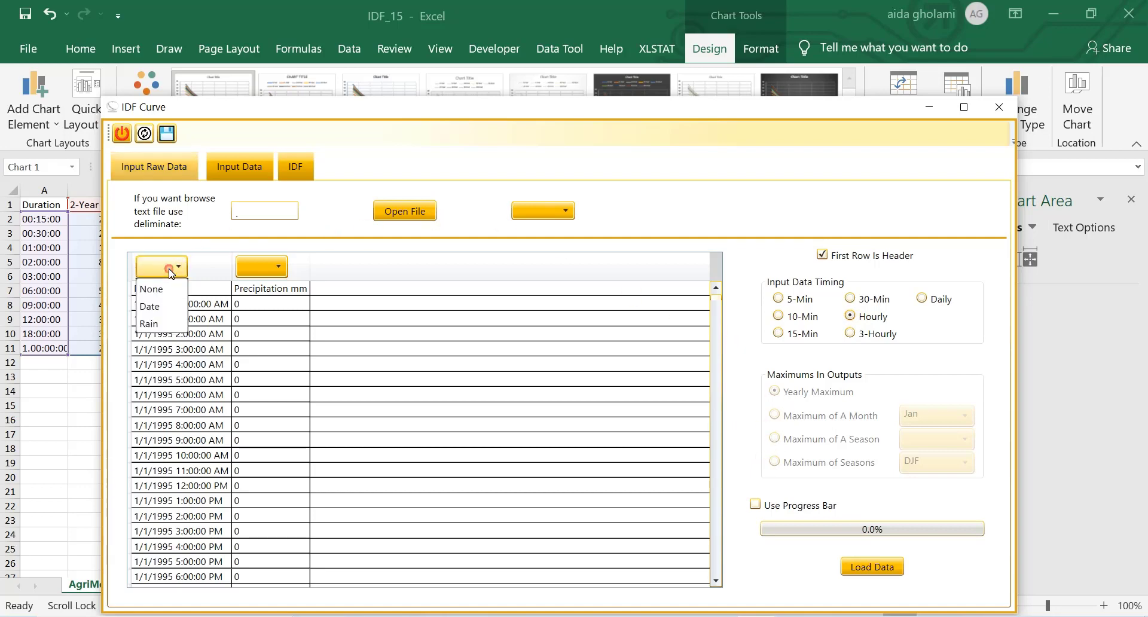
{"action": "left_click", "coordinate": [150, 306]}
{"action": "left_click", "coordinate": [253, 263]}
{"action": "left_click", "coordinate": [257, 324]}
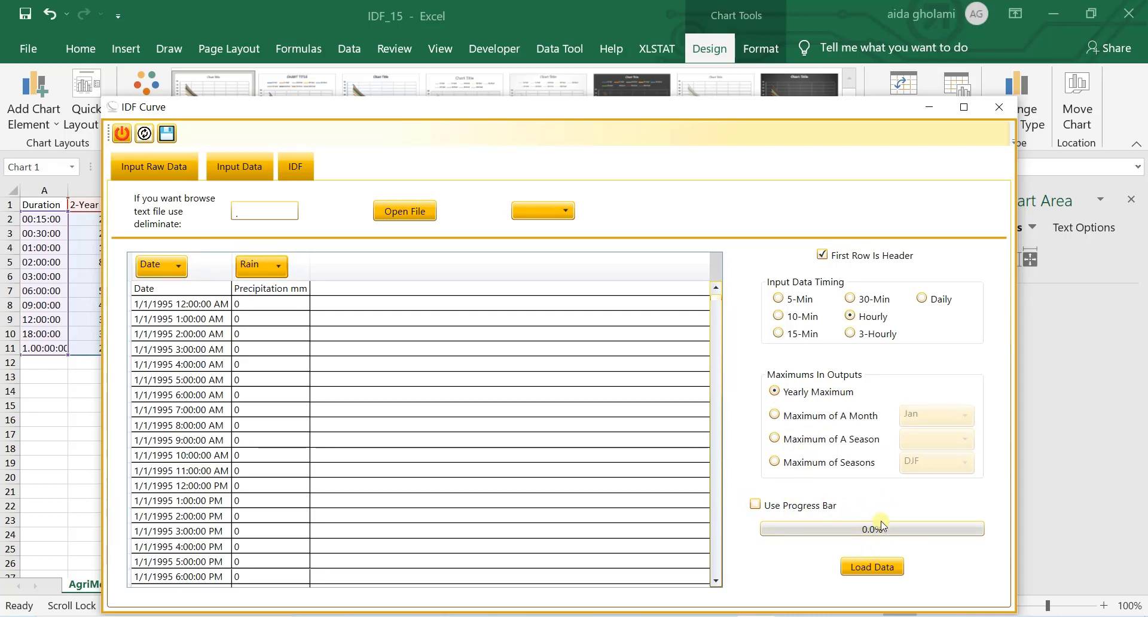
Step: Load the hourly rainfall data, filling all missing periods with zero
{"action": "left_click", "coordinate": [889, 570]}
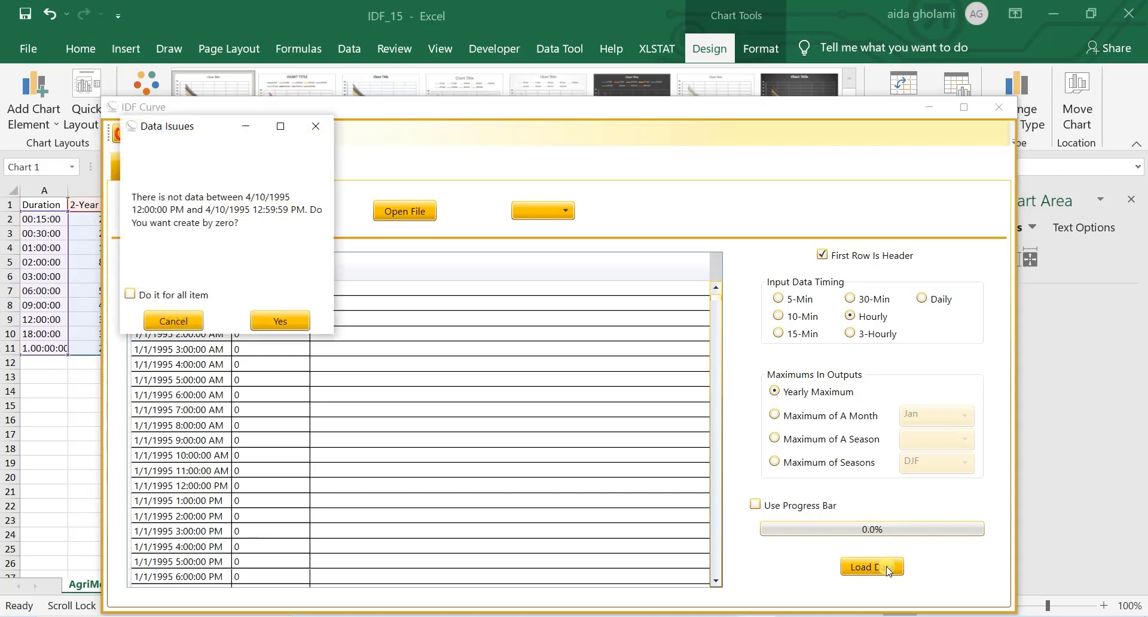
{"action": "left_click", "coordinate": [131, 293]}
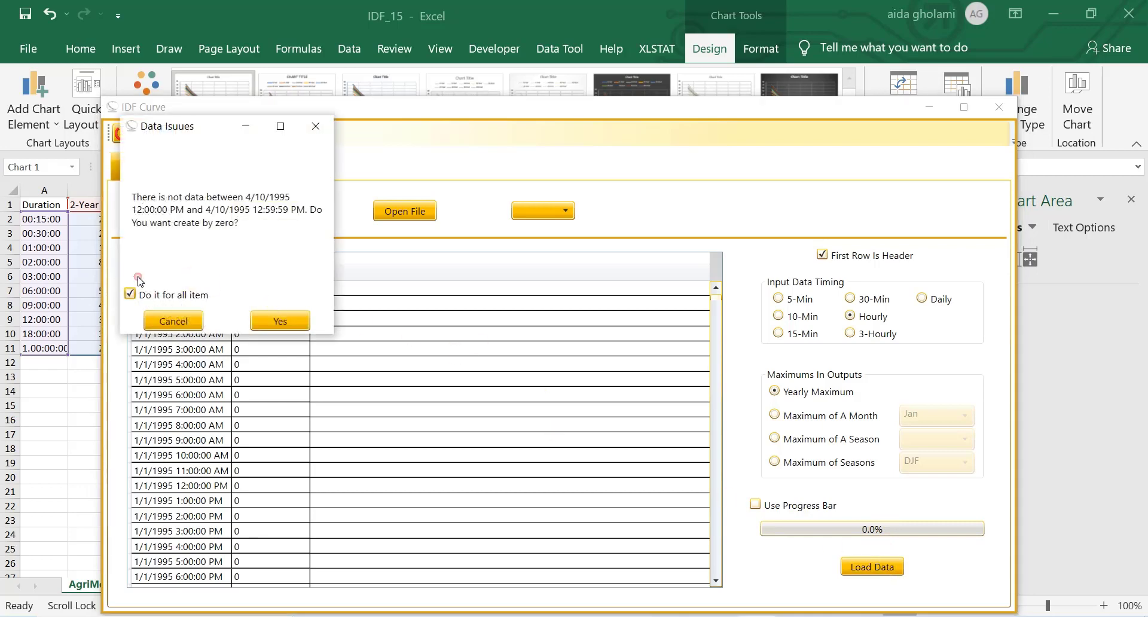
{"action": "left_click", "coordinate": [263, 321]}
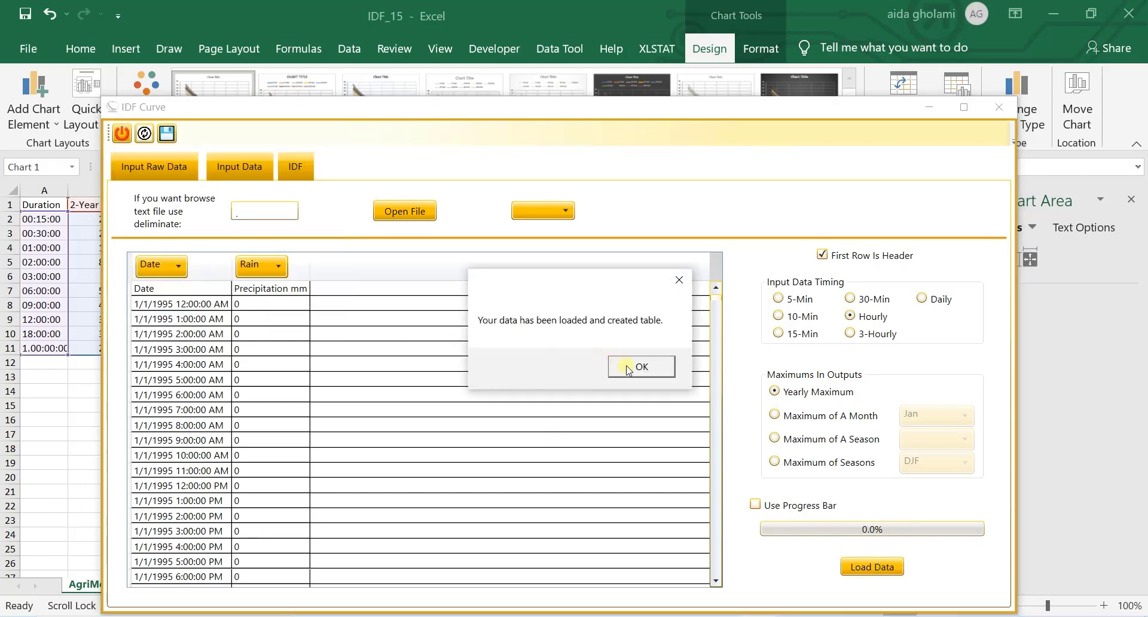
{"action": "left_click", "coordinate": [688, 367]}
Step: Plot the IDF curves of the hourly data using the Gamma Distribution
{"action": "left_click", "coordinate": [238, 178]}
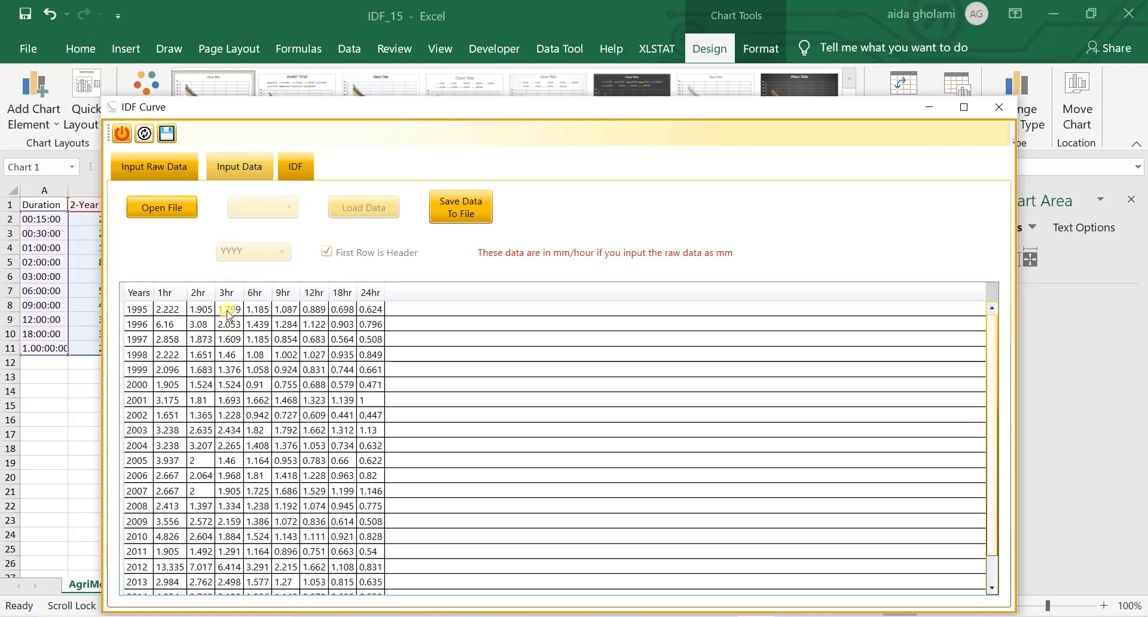
{"action": "left_click", "coordinate": [290, 168]}
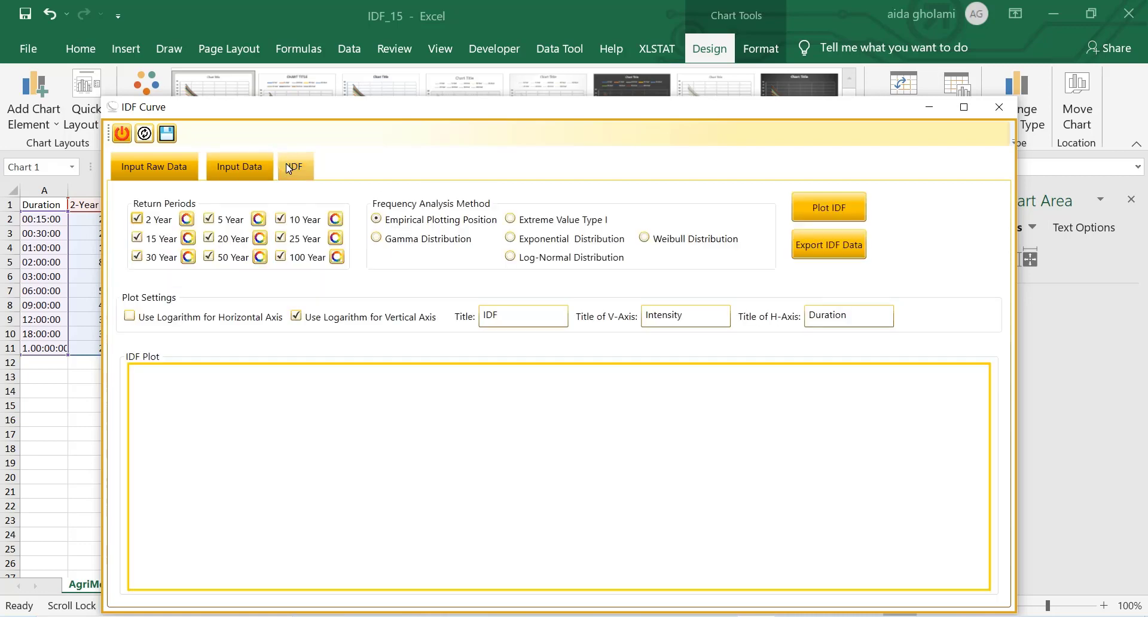
{"action": "left_click", "coordinate": [448, 239]}
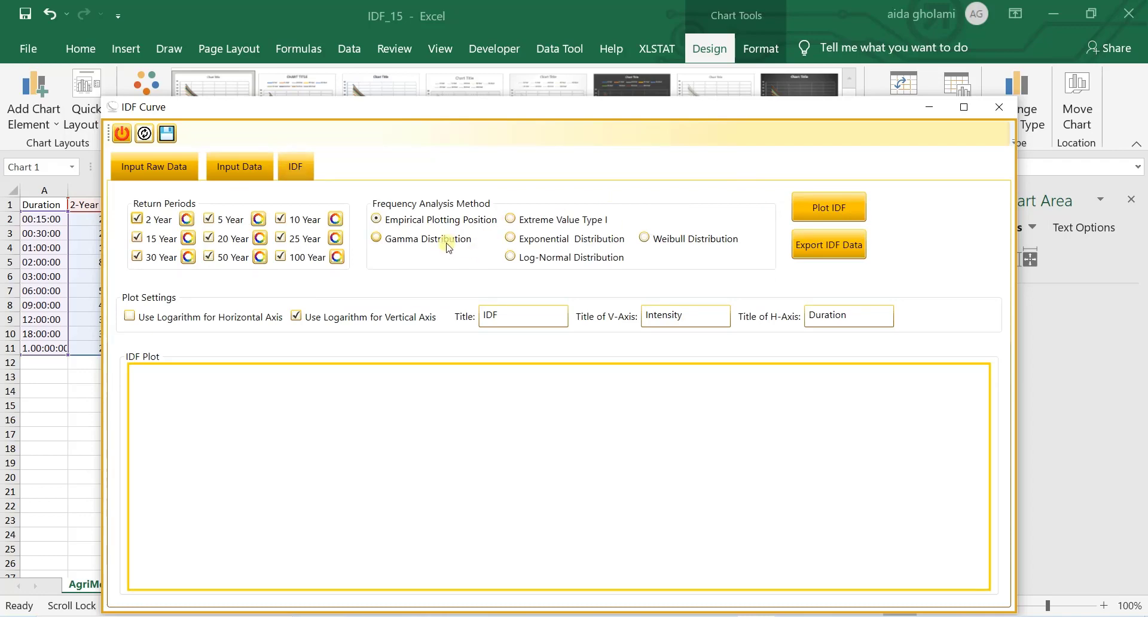
{"action": "left_click", "coordinate": [845, 210]}
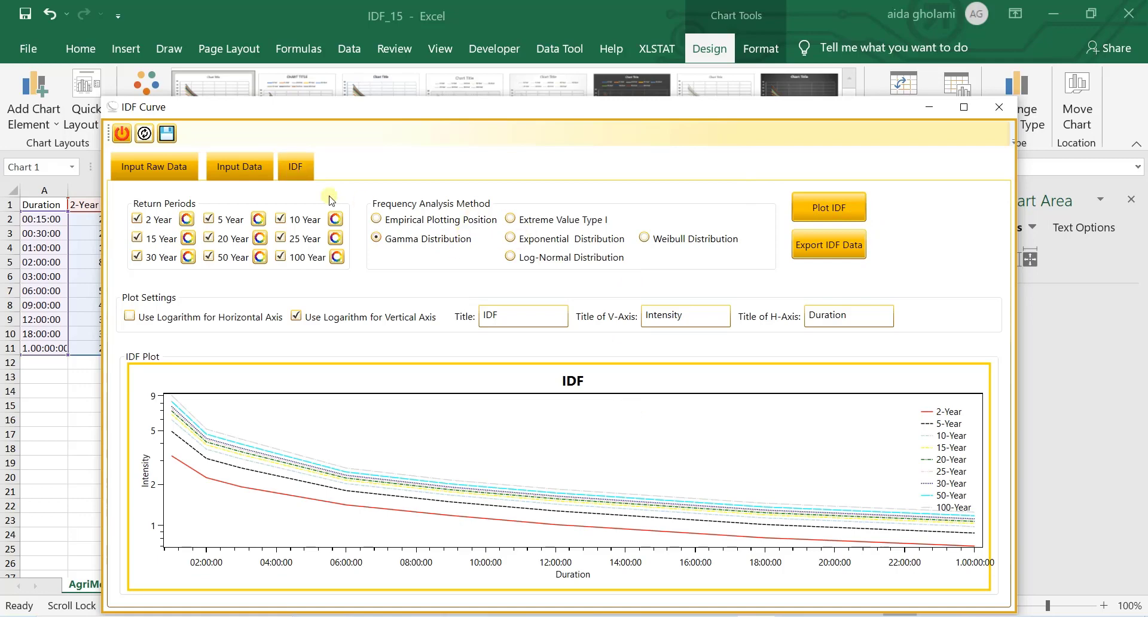
Step: Save the table of yearly maximum intensities to an Excel file named "Table of max_1H"
{"action": "left_click", "coordinate": [254, 166]}
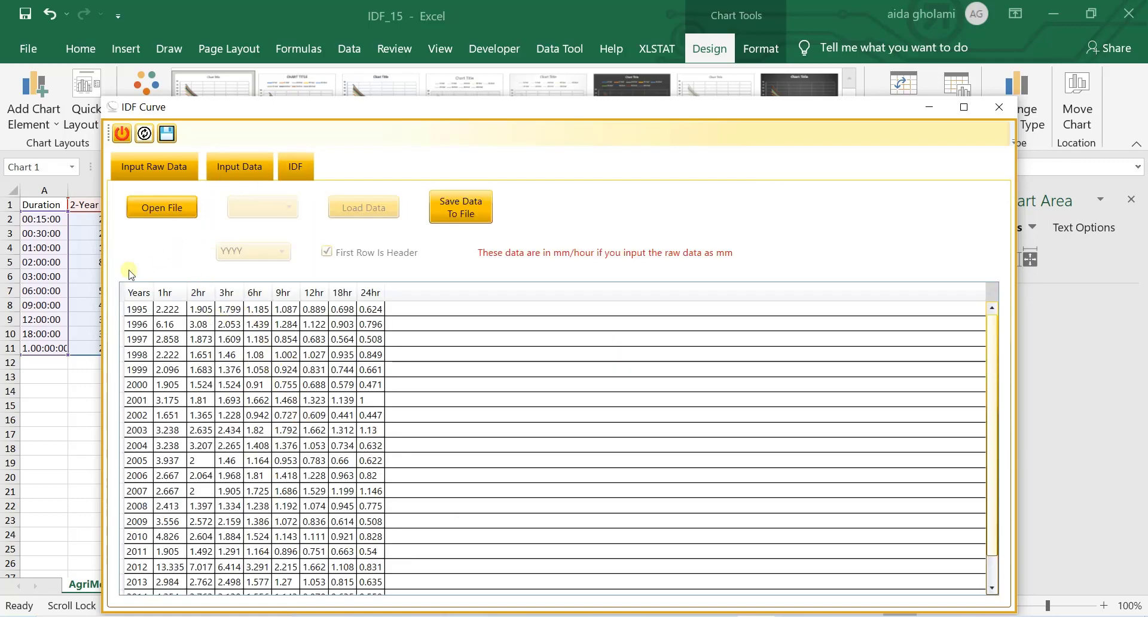
{"action": "left_click", "coordinate": [445, 220]}
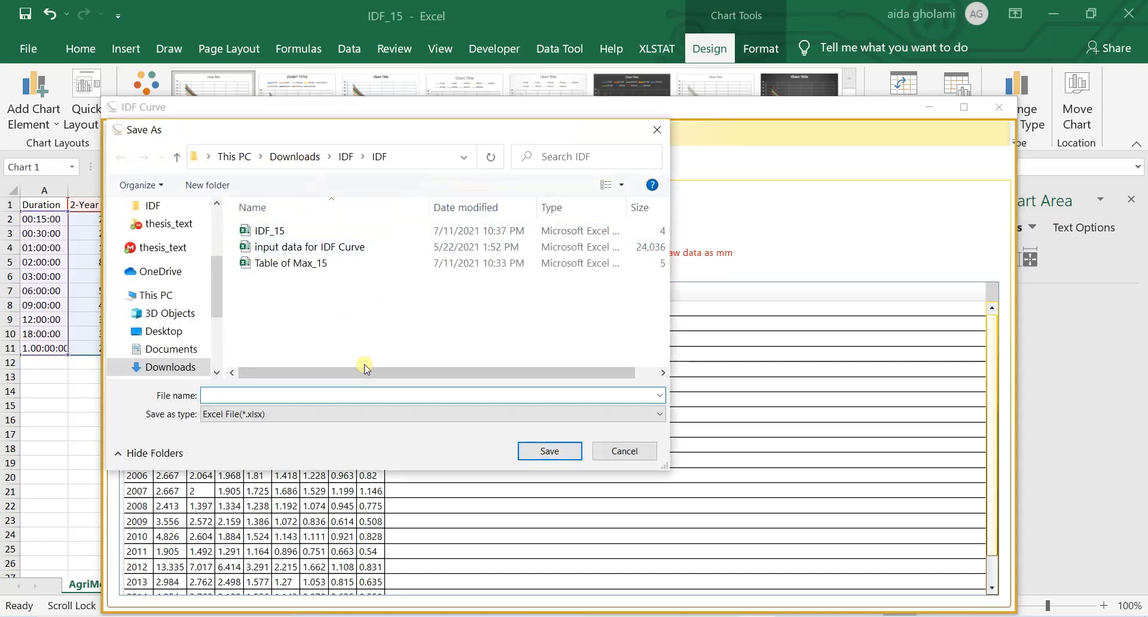
{"action": "type", "text": "tab"}
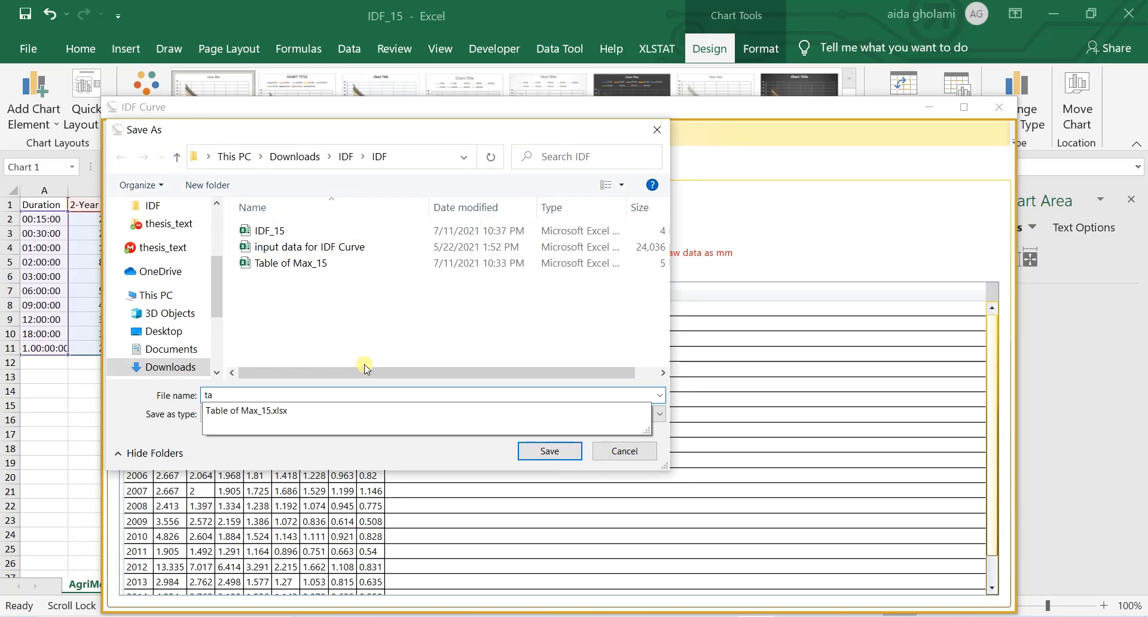
{"action": "key", "text": "BackSpace"}
{"action": "key", "text": "BackSpace"}
{"action": "type", "text": "T"}
{"action": "type", "text": "6"}
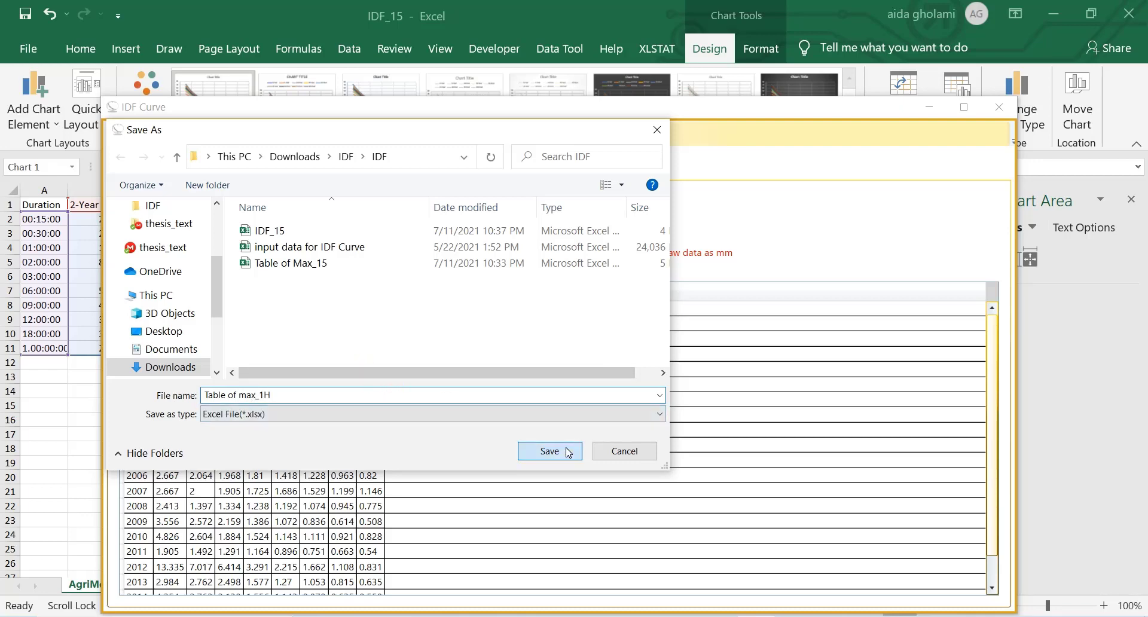
{"action": "left_click", "coordinate": [568, 451]}
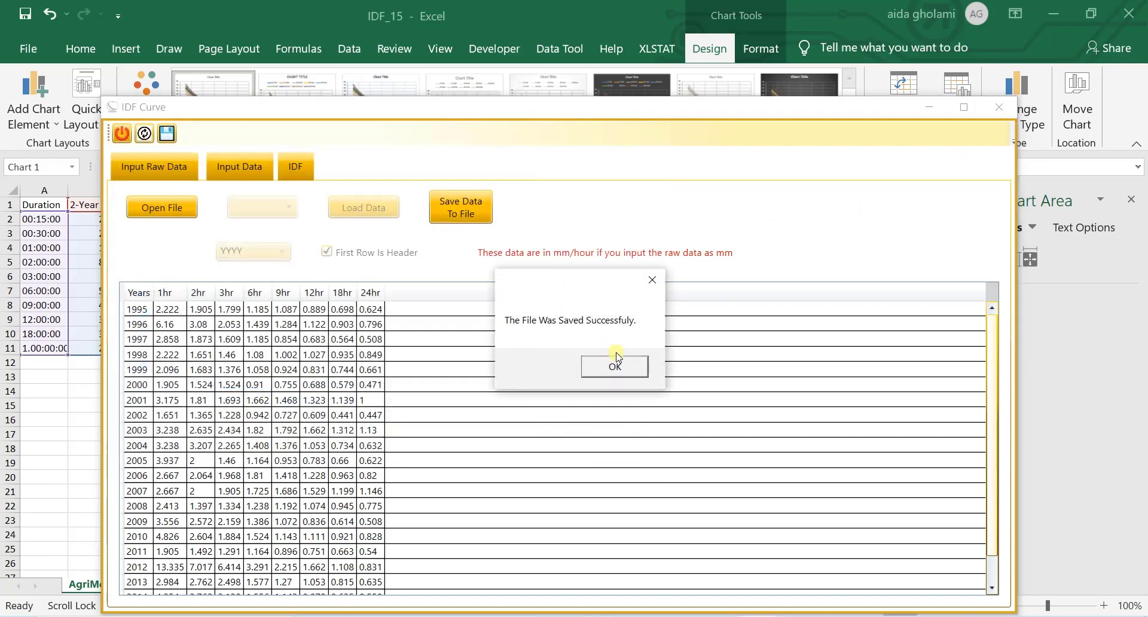
{"action": "left_click", "coordinate": [616, 358]}
Step: Return to the IDF_15 workbook, move its chart down to about row 6, and close the workbook with its changes saved
{"action": "left_click", "coordinate": [999, 107]}
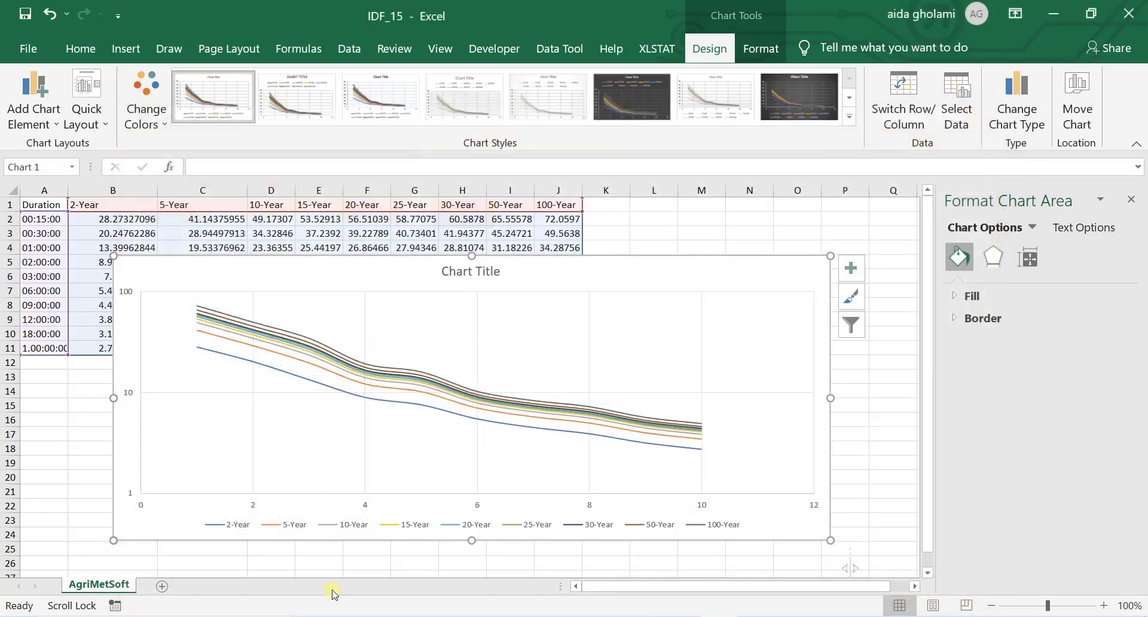
{"action": "left_click_drag", "start_coordinate": [682, 289], "coordinate": [690, 288]}
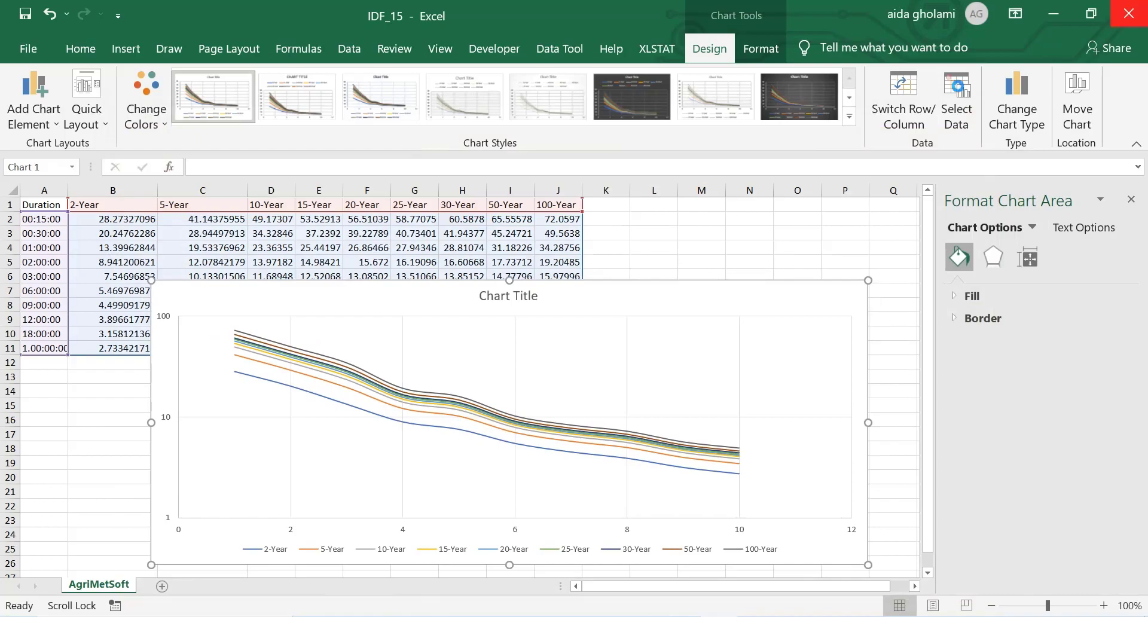
{"action": "left_click", "coordinate": [1130, 13]}
{"action": "left_click", "coordinate": [509, 354]}
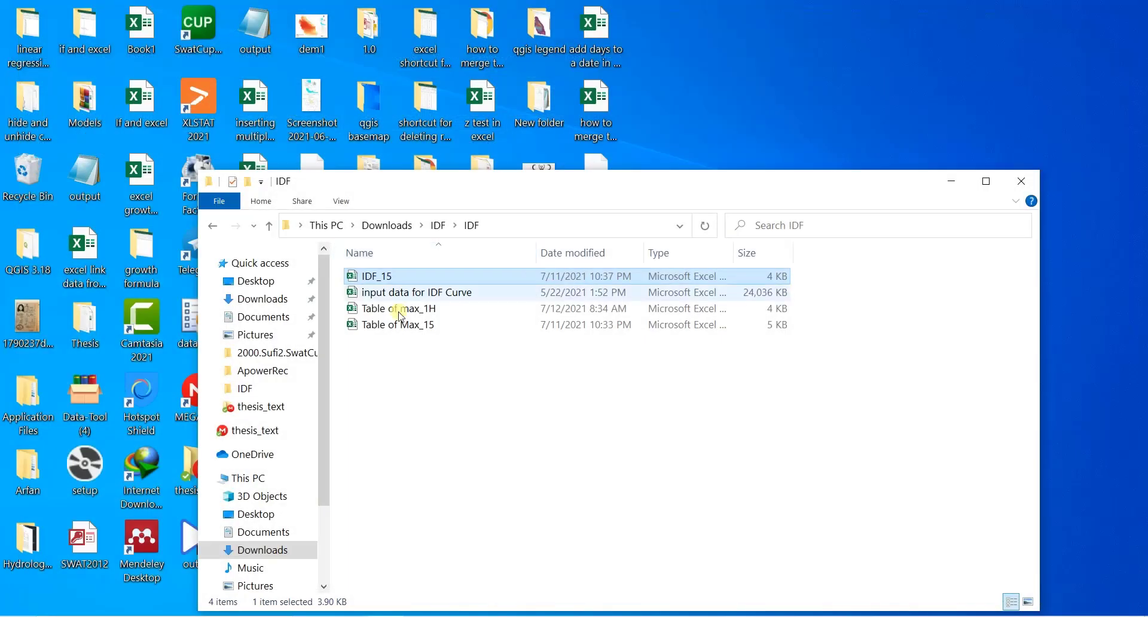
Step: Open the workbooks "Table of Max_15" and "Table of max_1H" from the IDF folder
{"action": "left_click", "coordinate": [964, 192]}
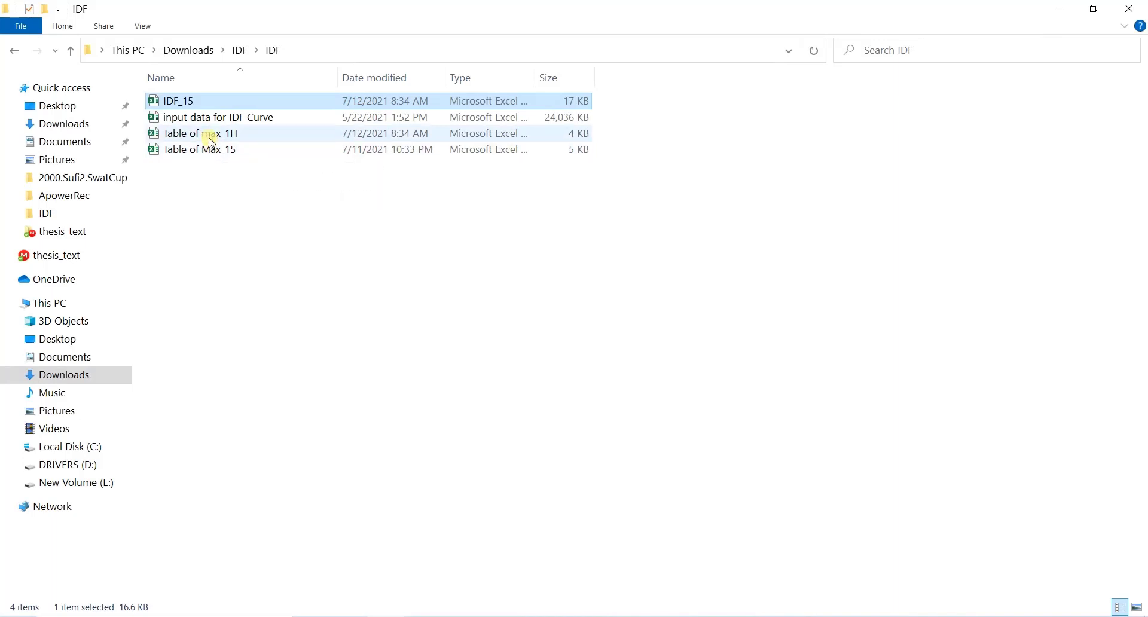
{"action": "double_click", "coordinate": [203, 157]}
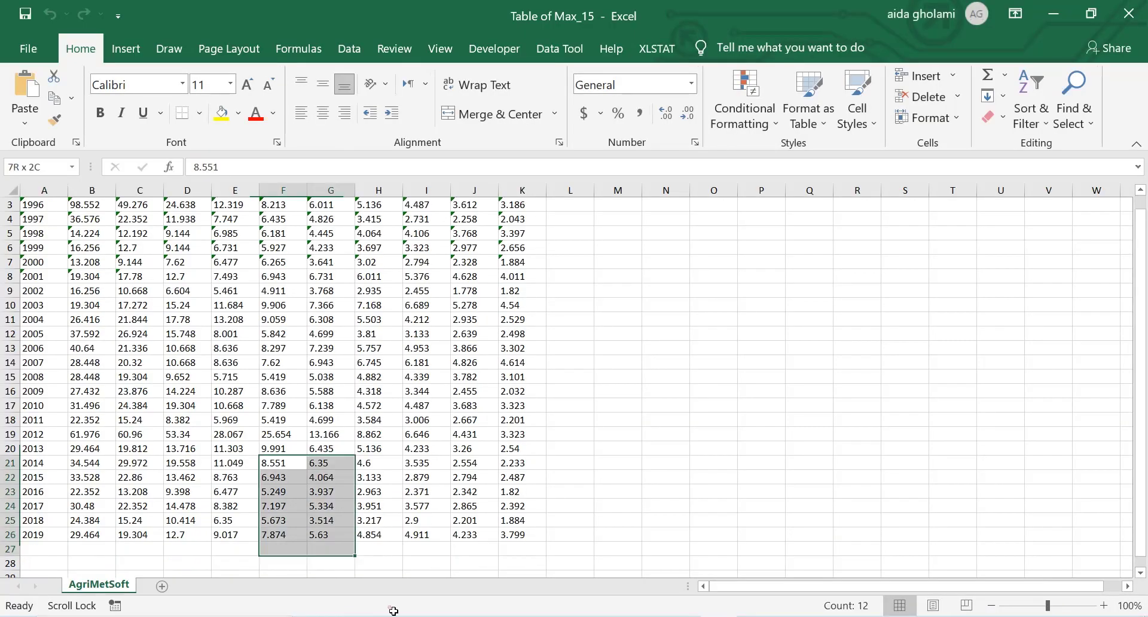
{"action": "left_click_drag", "start_coordinate": [389, 610], "coordinate": [389, 610]}
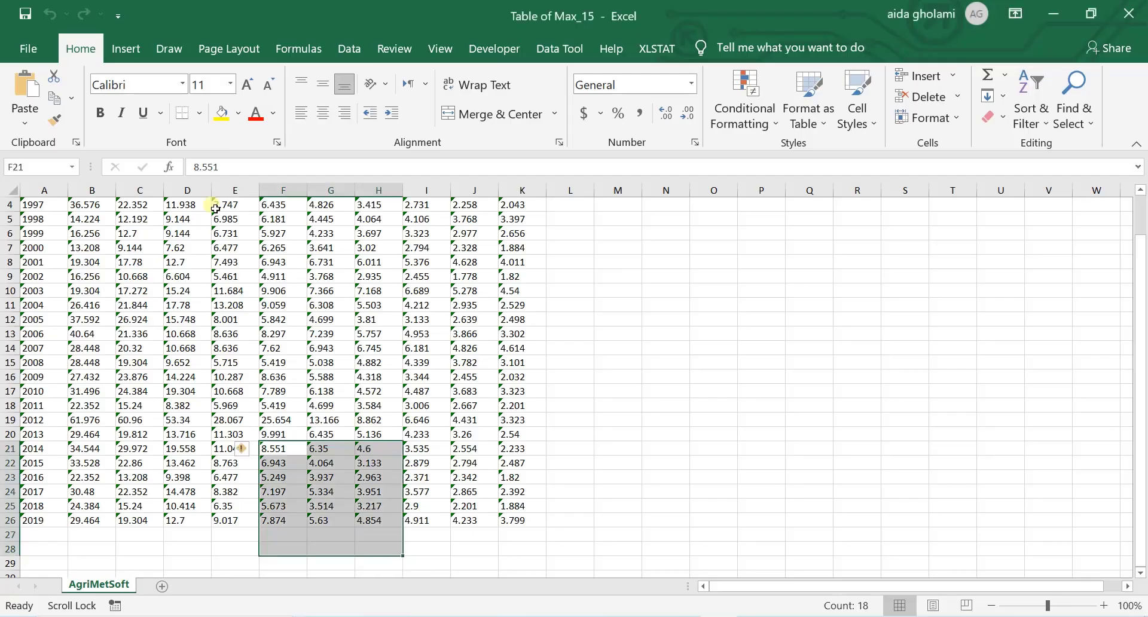
{"action": "left_click", "coordinate": [269, 363]}
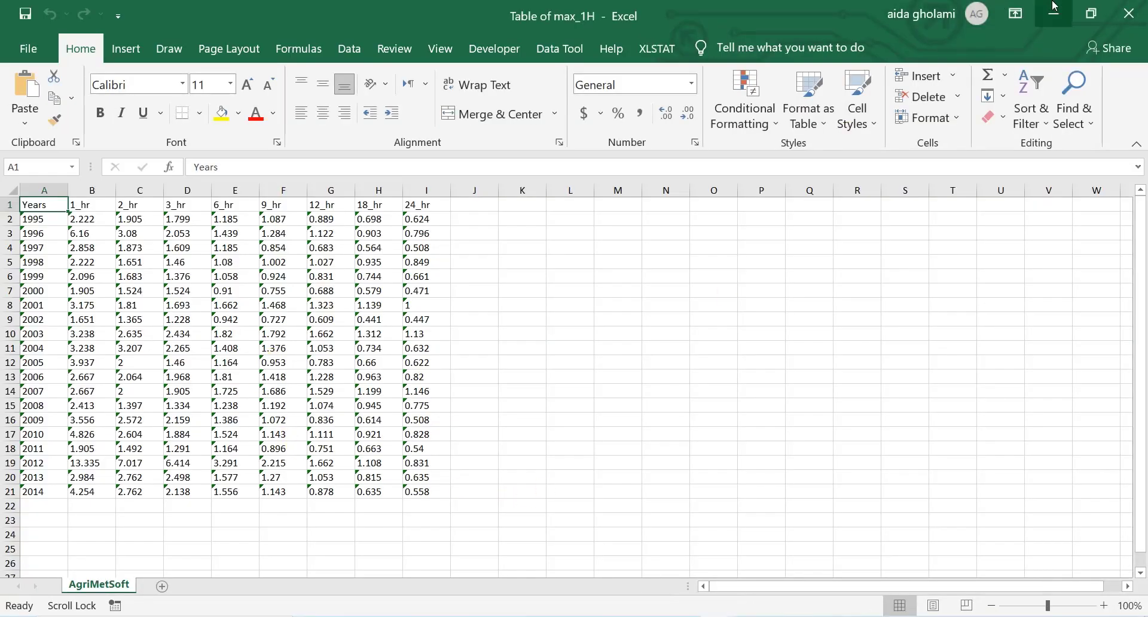
Step: Arrange the "Table of Max_15" and "Table of max_1H" windows so both tables can be compared from their header rows
{"action": "left_click", "coordinate": [1077, 13]}
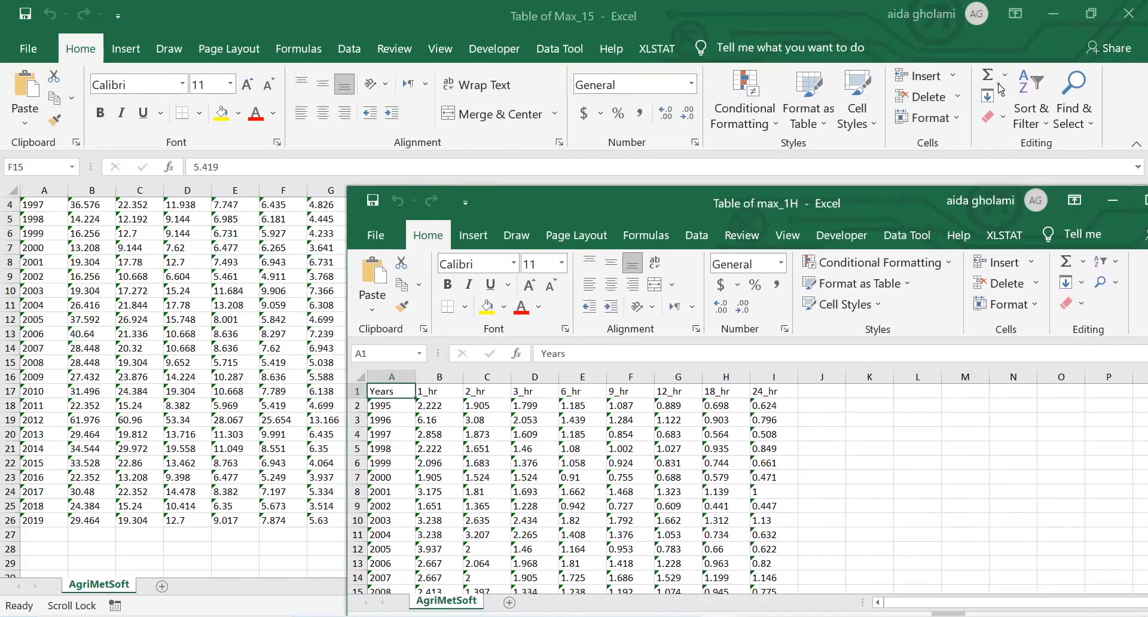
{"action": "left_click", "coordinate": [1090, 14]}
{"action": "left_click_drag", "start_coordinate": [574, 82], "coordinate": [524, 30]}
{"action": "scroll", "coordinate": [167, 277], "scroll_direction": "up", "scroll_amount": 1}
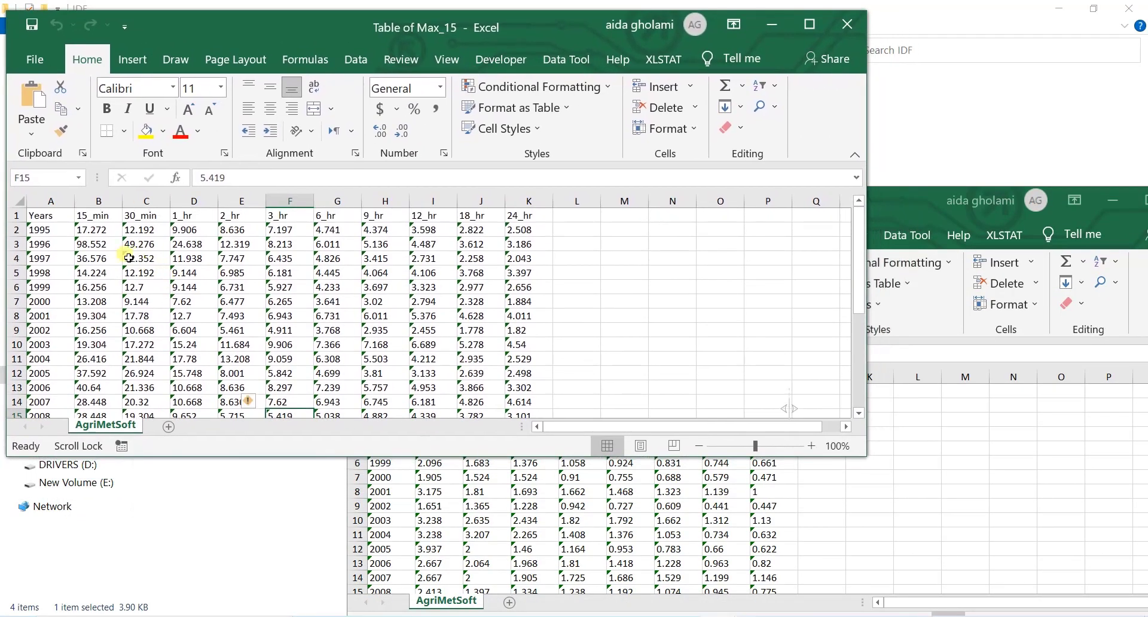
{"action": "left_click_drag", "start_coordinate": [869, 218], "coordinate": [968, 141]}
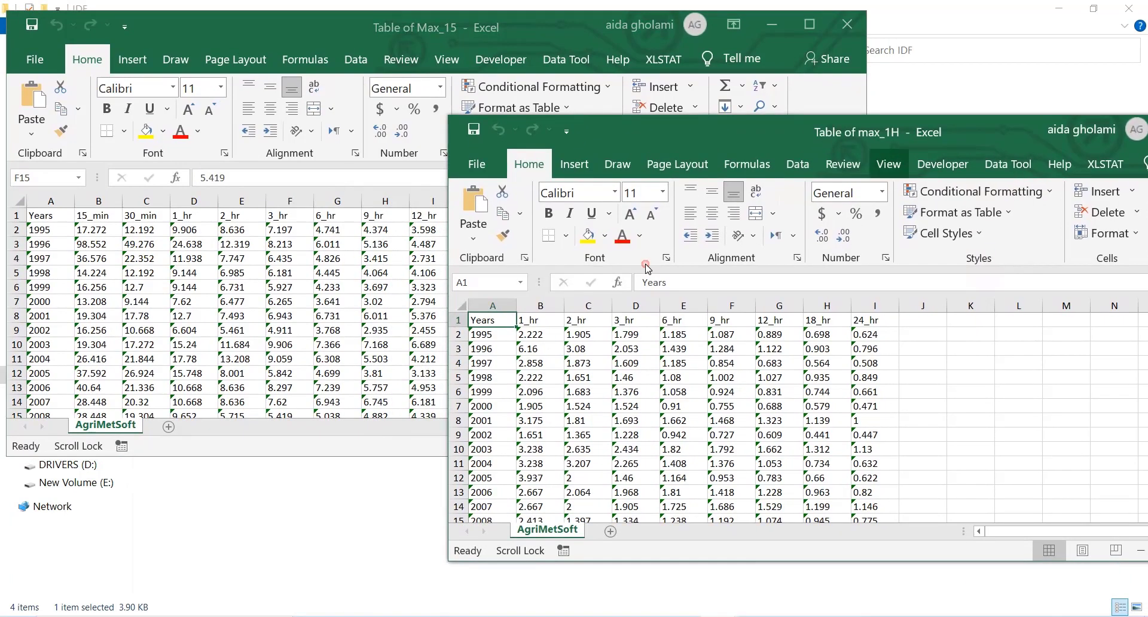
Step: Compare the Years columns of the "Table of Max_15" and "Table of max_1H" workbooks, starting from 1995
{"action": "left_click", "coordinate": [492, 336]}
{"action": "left_click", "coordinate": [54, 228]}
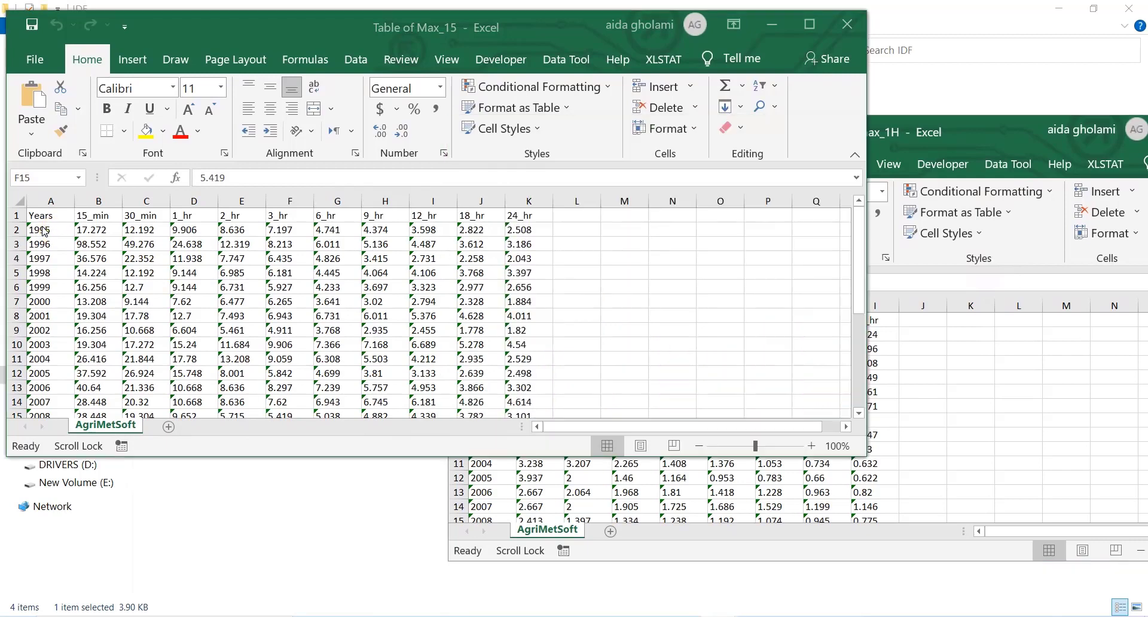
{"action": "left_click", "coordinate": [46, 229]}
{"action": "left_click", "coordinate": [622, 462]}
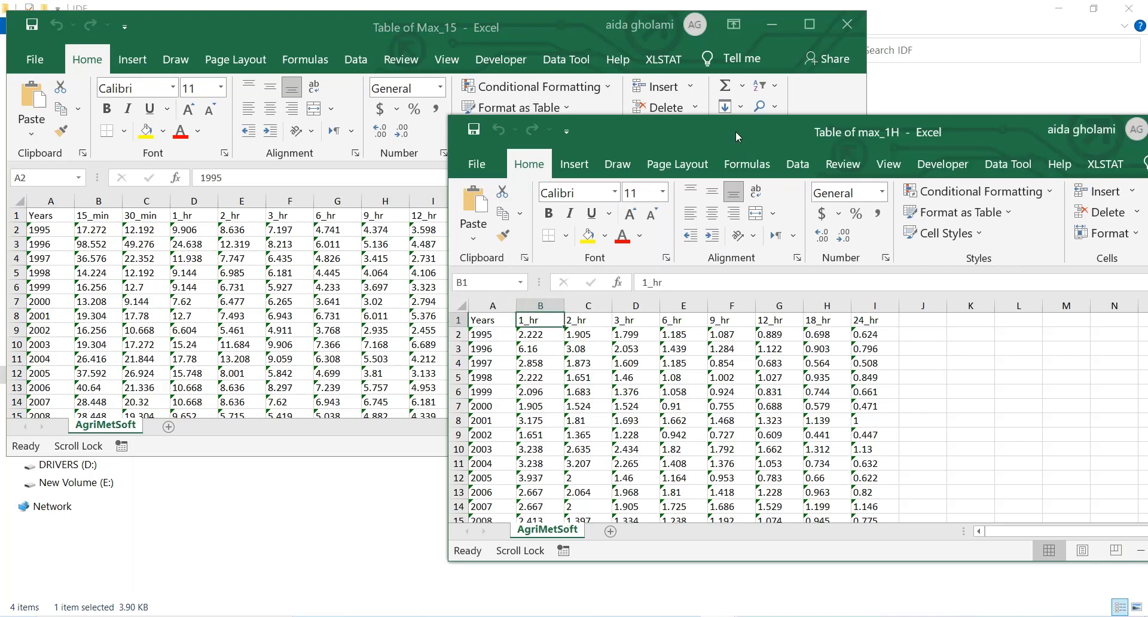
Step: Move the "Table of max_1H" window clear of the other table and compare the 1_hr columns of both workbooks
{"action": "left_click_drag", "start_coordinate": [736, 131], "coordinate": [819, 178]}
{"action": "left_click", "coordinate": [605, 366]}
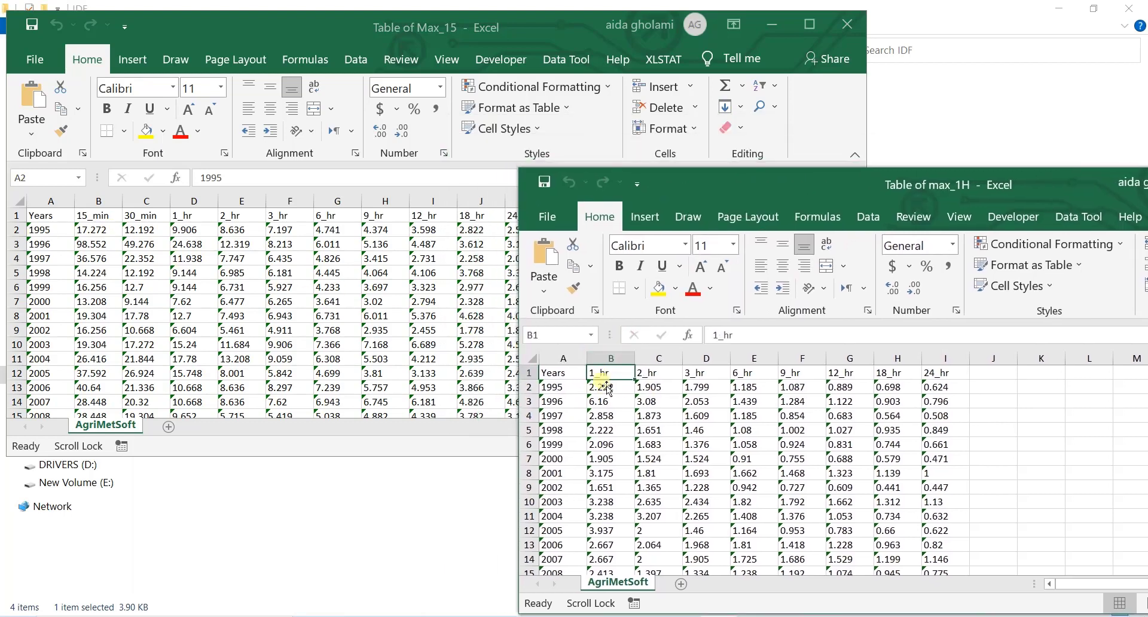
{"action": "left_click", "coordinate": [195, 218]}
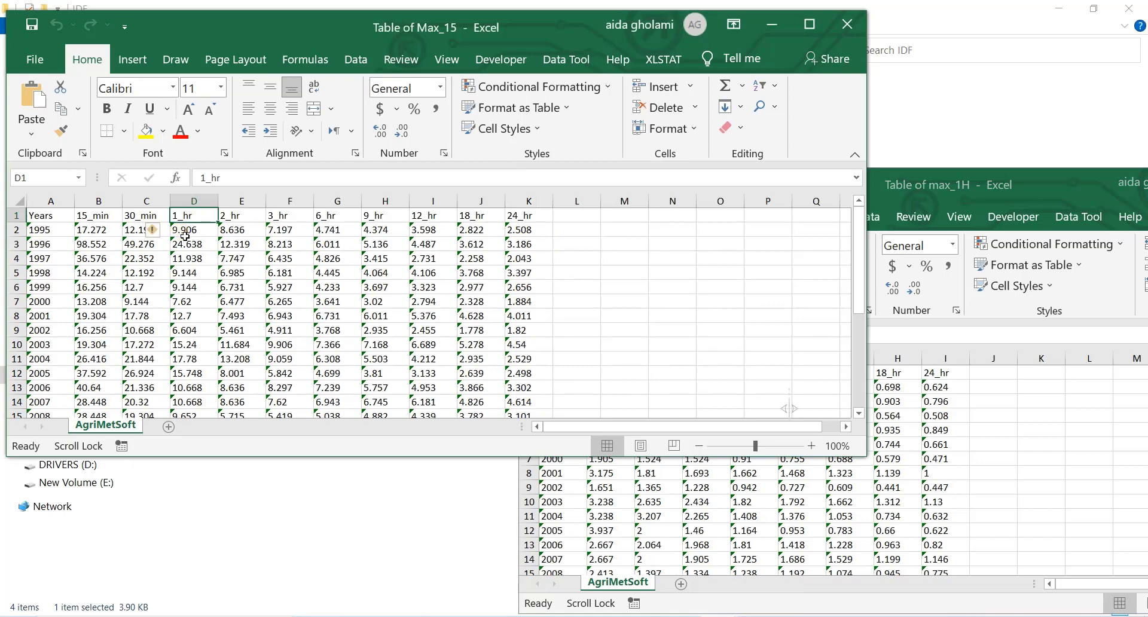
{"action": "left_click", "coordinate": [185, 236]}
{"action": "left_click", "coordinate": [935, 201]}
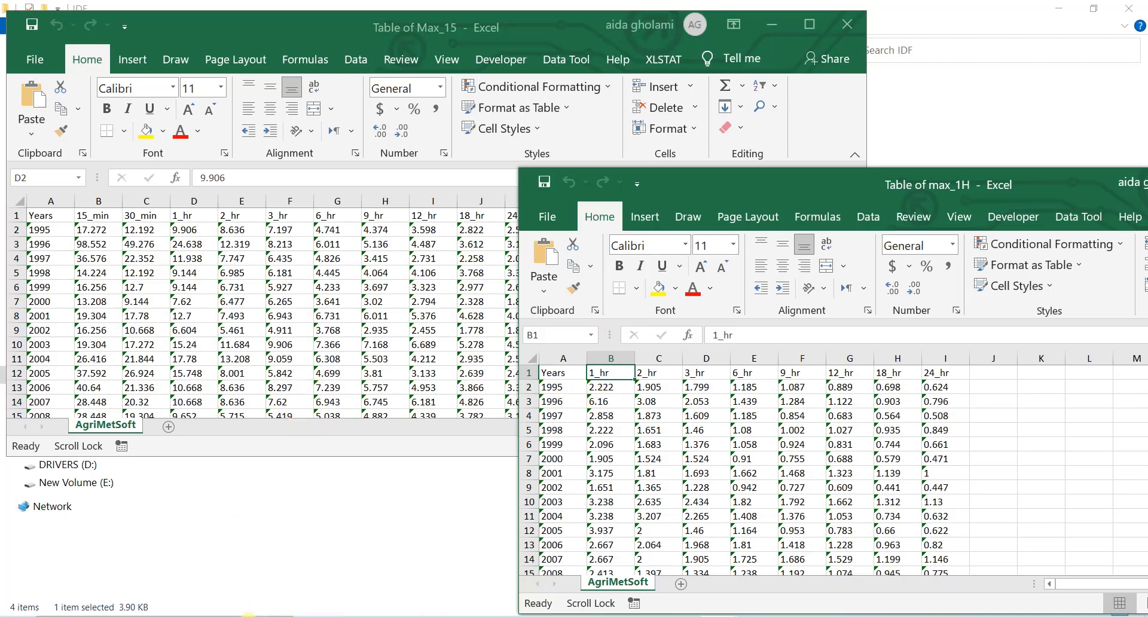
Step: Open Paint 3D and start a new blank drawing
{"action": "left_click", "coordinate": [247, 616]}
{"action": "type", "text": "pa"}
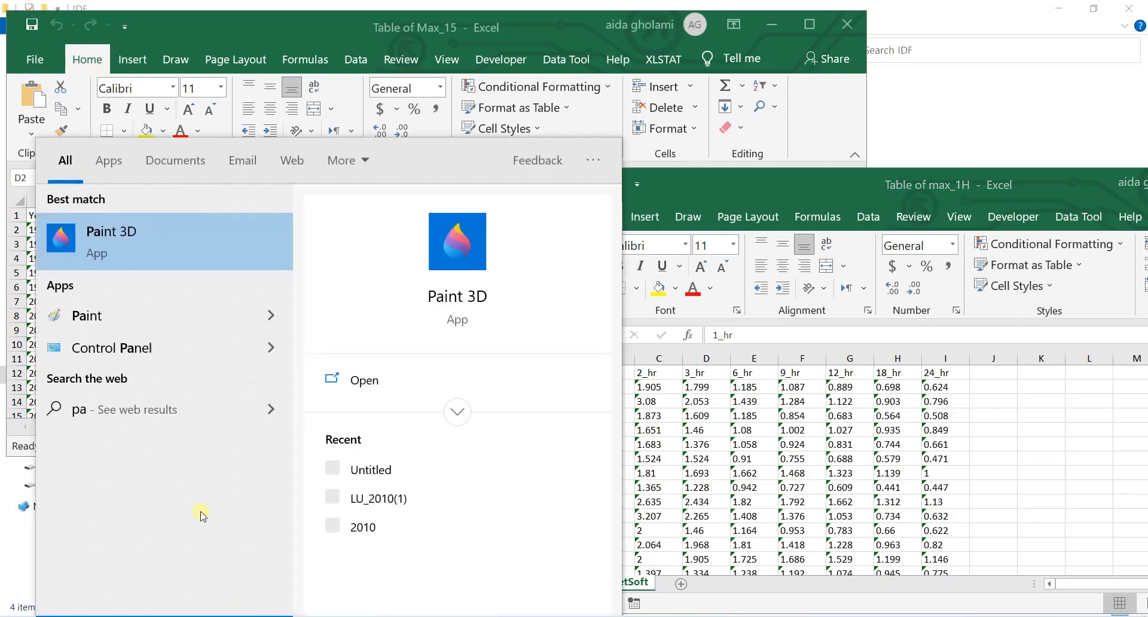
{"action": "right_click", "coordinate": [131, 256]}
{"action": "left_click", "coordinate": [132, 257]}
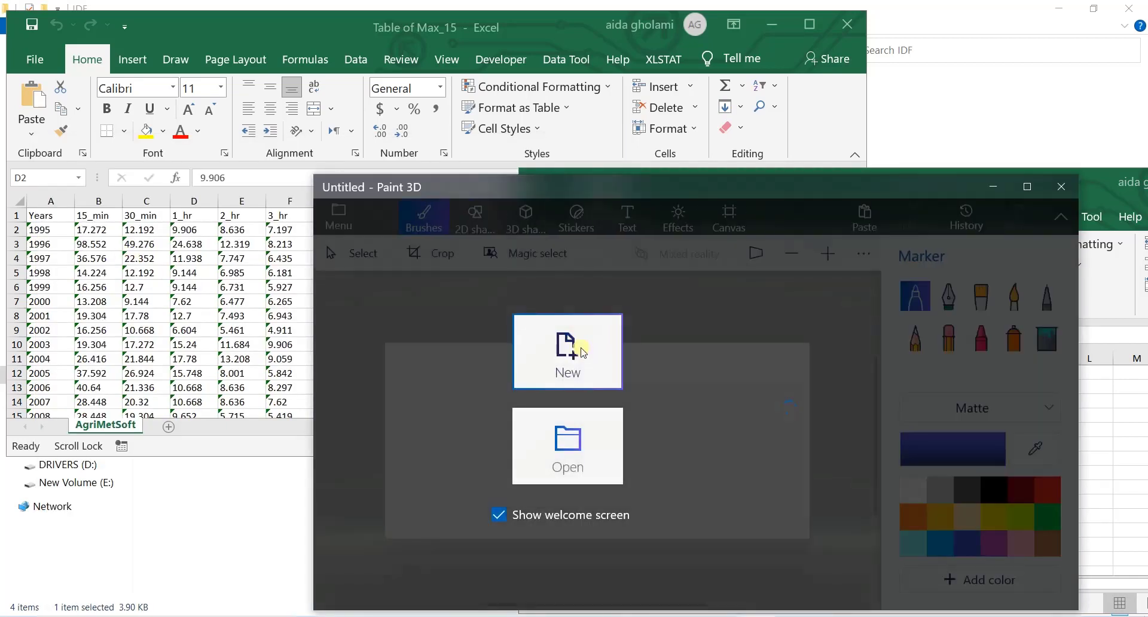
{"action": "left_click", "coordinate": [583, 351]}
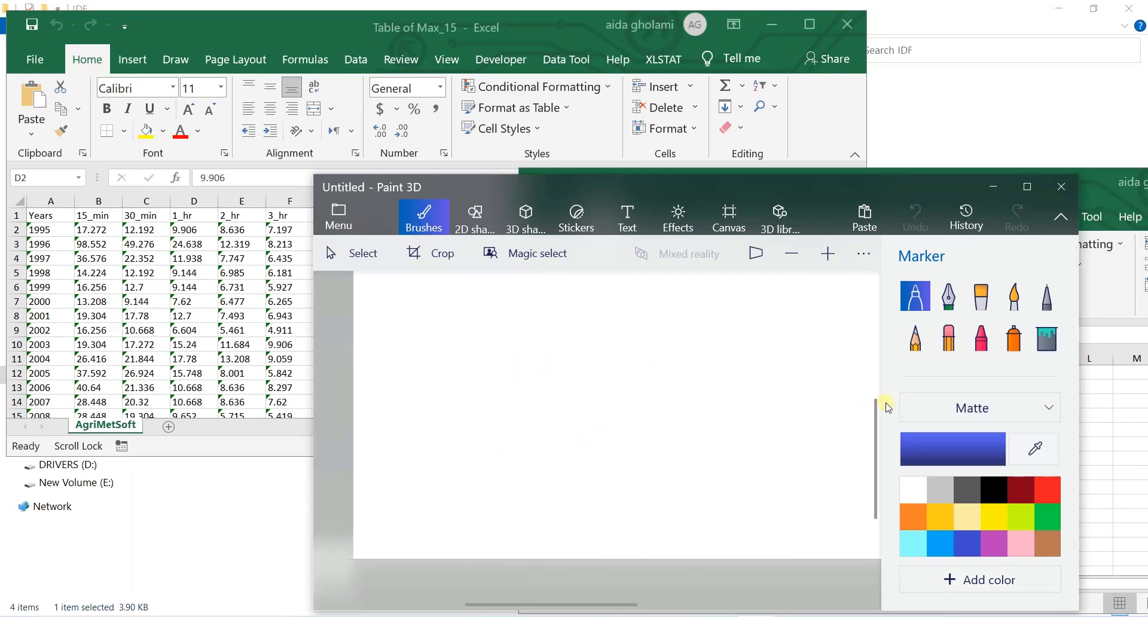
Step: Draw a long horizontal blue timeline across the canvas with the Pixel pen
{"action": "left_click", "coordinate": [1047, 296]}
{"action": "left_click_drag", "start_coordinate": [376, 337], "coordinate": [842, 345]}
{"action": "scroll", "coordinate": [644, 414], "scroll_direction": "down", "scroll_amount": 2}
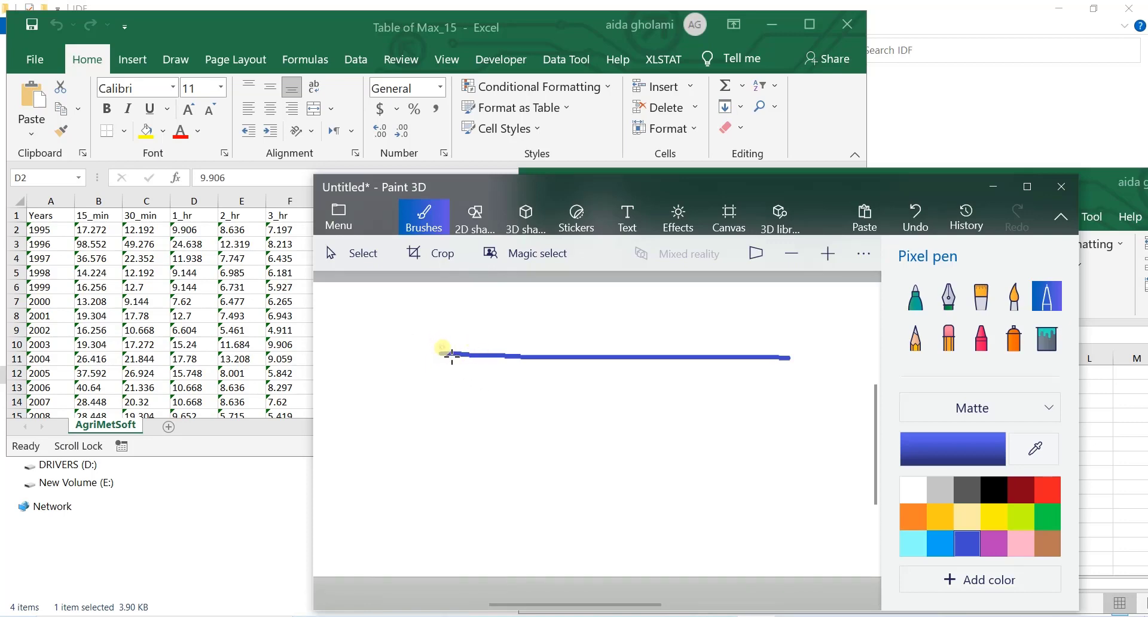
Step: Add the first tick marks to the timeline and handwrite the labels 0:15, 0:30 and 0:45
{"action": "left_click_drag", "start_coordinate": [453, 354], "coordinate": [450, 383]}
{"action": "mouse_move", "coordinate": [421, 329]}
{"action": "left_mouse_down"}
{"action": "mouse_move", "coordinate": [436, 330]}
{"action": "mouse_move", "coordinate": [446, 308]}
{"action": "mouse_move", "coordinate": [473, 322]}
{"action": "mouse_move", "coordinate": [451, 332]}
{"action": "mouse_move", "coordinate": [470, 303]}
{"action": "left_mouse_up"}
{"action": "mouse_move", "coordinate": [497, 345]}
{"action": "left_mouse_down"}
{"action": "mouse_move", "coordinate": [478, 402]}
{"action": "mouse_move", "coordinate": [487, 387]}
{"action": "mouse_move", "coordinate": [543, 402]}
{"action": "mouse_move", "coordinate": [564, 389]}
{"action": "mouse_move", "coordinate": [569, 409]}
{"action": "mouse_move", "coordinate": [562, 359]}
{"action": "mouse_move", "coordinate": [562, 375]}
{"action": "left_mouse_up"}
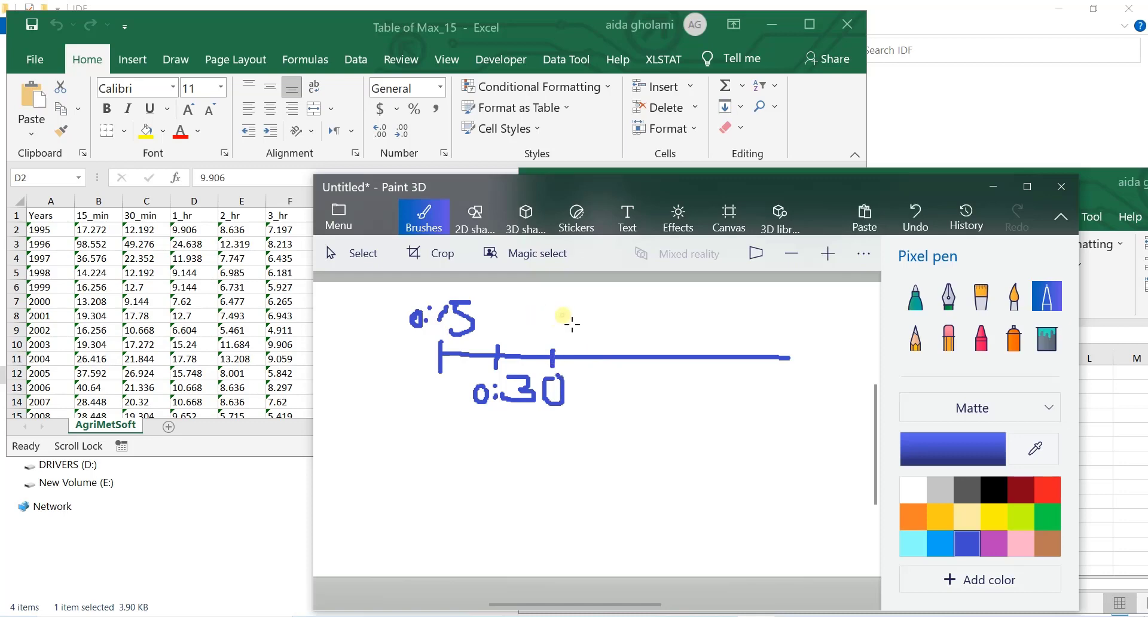
{"action": "mouse_move", "coordinate": [551, 314]}
{"action": "left_mouse_down"}
{"action": "mouse_move", "coordinate": [555, 327]}
{"action": "mouse_move", "coordinate": [592, 317]}
{"action": "left_mouse_up"}
{"action": "left_click", "coordinate": [555, 327]}
{"action": "left_click_drag", "start_coordinate": [588, 306], "coordinate": [588, 329]}
{"action": "mouse_move", "coordinate": [599, 312]}
{"action": "left_mouse_down"}
{"action": "mouse_move", "coordinate": [608, 321]}
{"action": "mouse_move", "coordinate": [593, 329]}
{"action": "mouse_move", "coordinate": [615, 303]}
{"action": "left_mouse_up"}
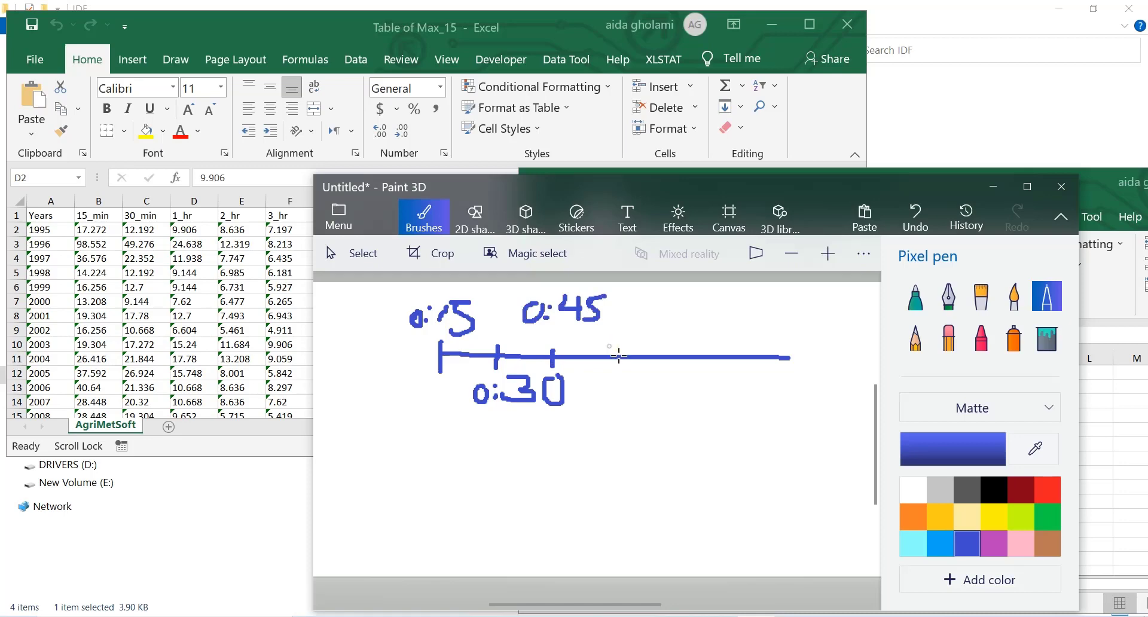
Step: Continue the timeline with tick marks handwritten as 1, 1:15 and 1:30
{"action": "left_click_drag", "start_coordinate": [609, 346], "coordinate": [611, 413]}
{"action": "left_click_drag", "start_coordinate": [640, 347], "coordinate": [640, 374]}
{"action": "mouse_move", "coordinate": [637, 305]}
{"action": "left_mouse_down"}
{"action": "mouse_move", "coordinate": [636, 323]}
{"action": "mouse_move", "coordinate": [659, 328]}
{"action": "mouse_move", "coordinate": [667, 313]}
{"action": "mouse_move", "coordinate": [689, 371]}
{"action": "mouse_move", "coordinate": [676, 426]}
{"action": "left_mouse_up"}
{"action": "left_click", "coordinate": [685, 403]}
{"action": "left_click", "coordinate": [686, 417]}
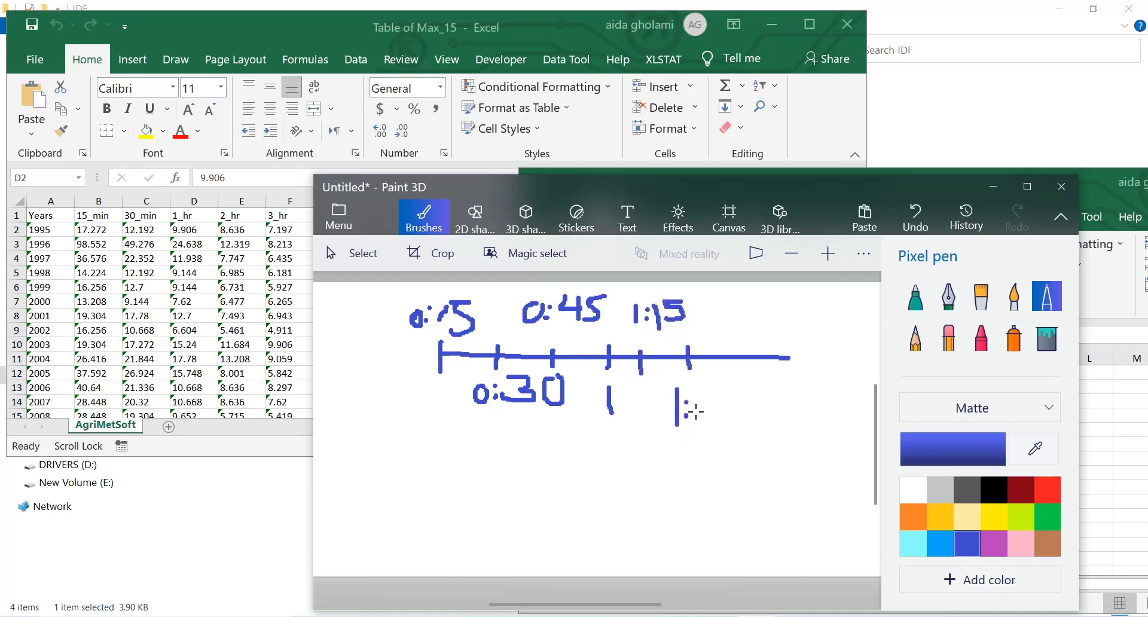
{"action": "mouse_move", "coordinate": [699, 390]}
{"action": "left_mouse_down"}
{"action": "mouse_move", "coordinate": [719, 403]}
{"action": "mouse_move", "coordinate": [698, 426]}
{"action": "left_mouse_up"}
{"action": "left_click_drag", "start_coordinate": [748, 390], "coordinate": [749, 392]}
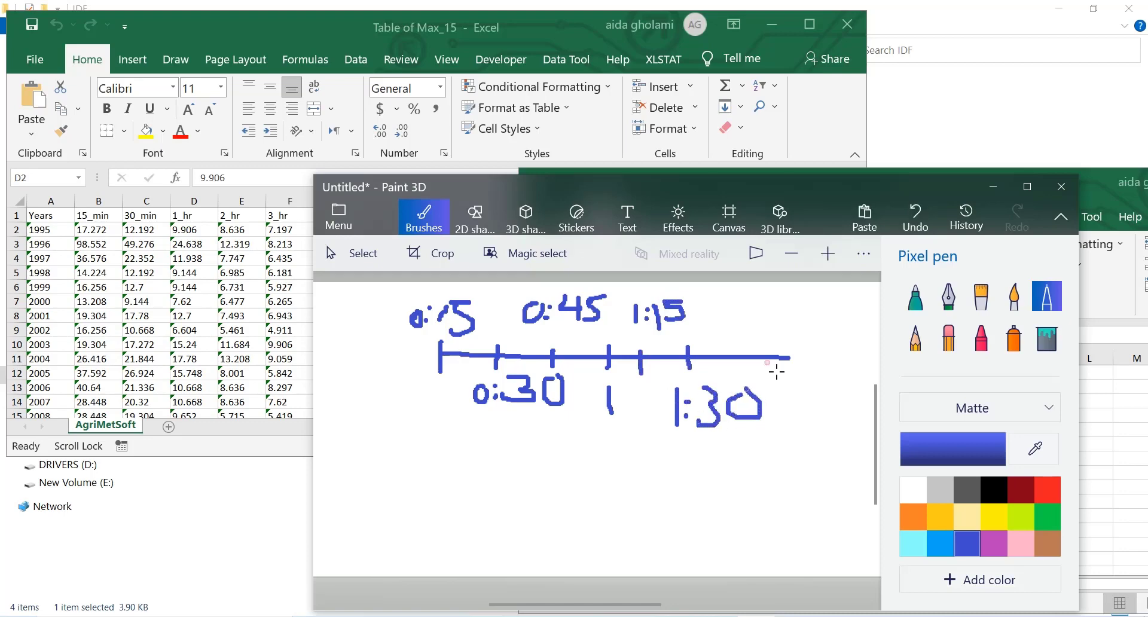
Step: Finish the timeline with two more tick marks handwritten as 1:45 and 2:0
{"action": "left_click_drag", "start_coordinate": [737, 346], "coordinate": [745, 376]}
{"action": "mouse_move", "coordinate": [731, 306]}
{"action": "left_mouse_down"}
{"action": "mouse_move", "coordinate": [734, 327]}
{"action": "mouse_move", "coordinate": [792, 299]}
{"action": "left_mouse_up"}
{"action": "left_click", "coordinate": [752, 325]}
{"action": "left_click", "coordinate": [751, 312]}
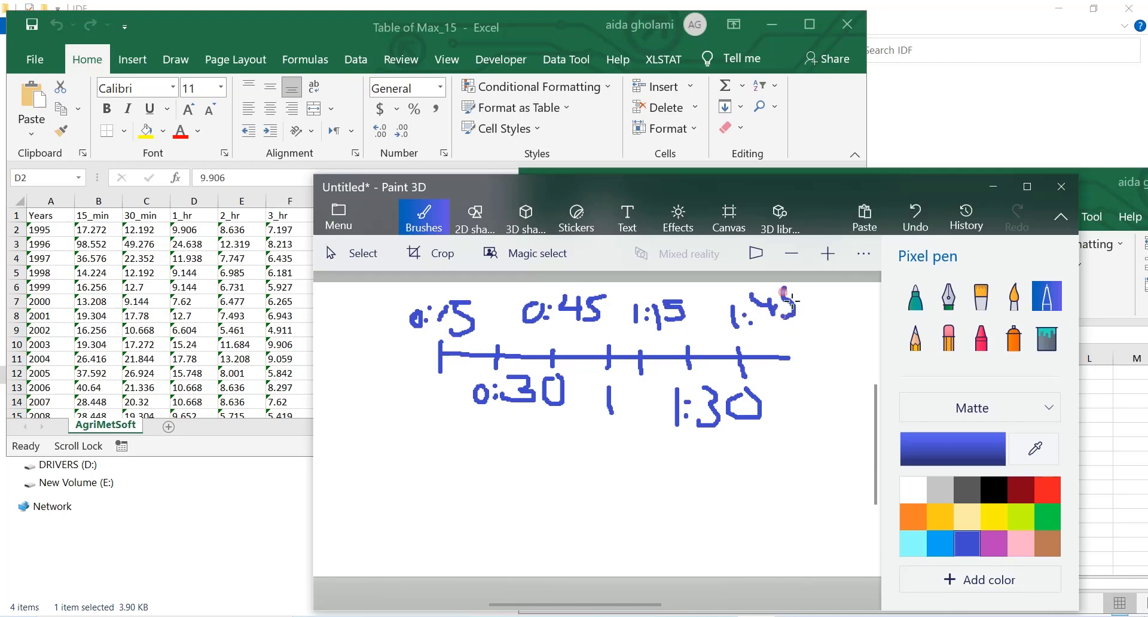
{"action": "mouse_move", "coordinate": [791, 346]}
{"action": "left_mouse_down"}
{"action": "mouse_move", "coordinate": [810, 421]}
{"action": "mouse_move", "coordinate": [854, 390]}
{"action": "left_mouse_up"}
{"action": "left_click", "coordinate": [829, 399]}
{"action": "left_click", "coordinate": [831, 411]}
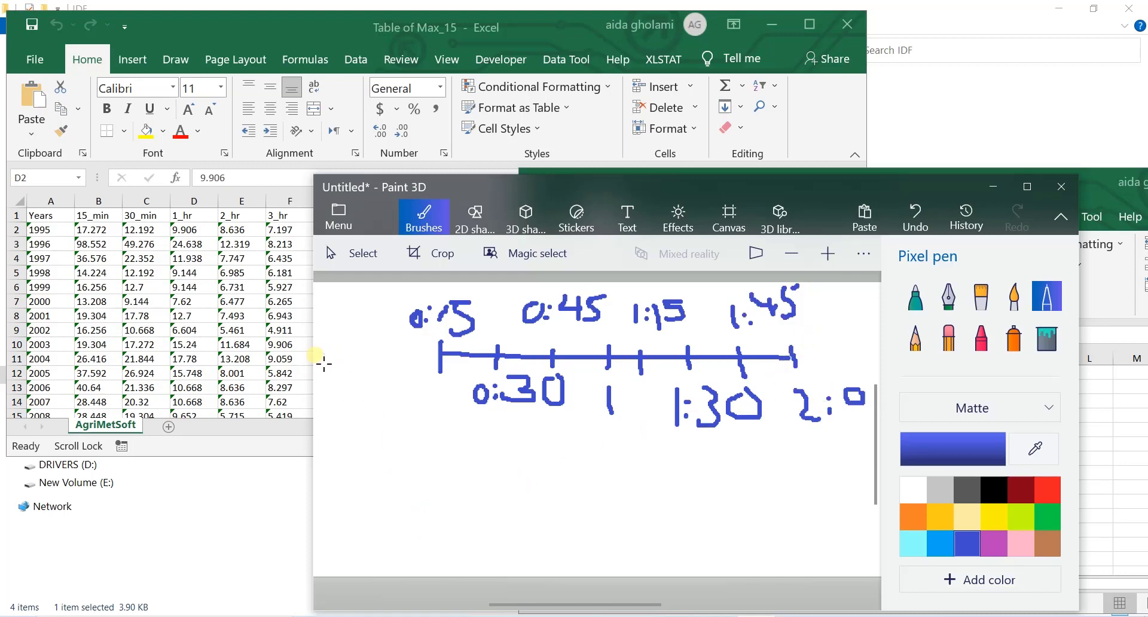
{"action": "mouse_move", "coordinate": [327, 331]}
{"action": "left_mouse_down"}
{"action": "mouse_move", "coordinate": [321, 359]}
{"action": "mouse_move", "coordinate": [355, 347]}
{"action": "mouse_move", "coordinate": [351, 355]}
{"action": "left_mouse_up"}
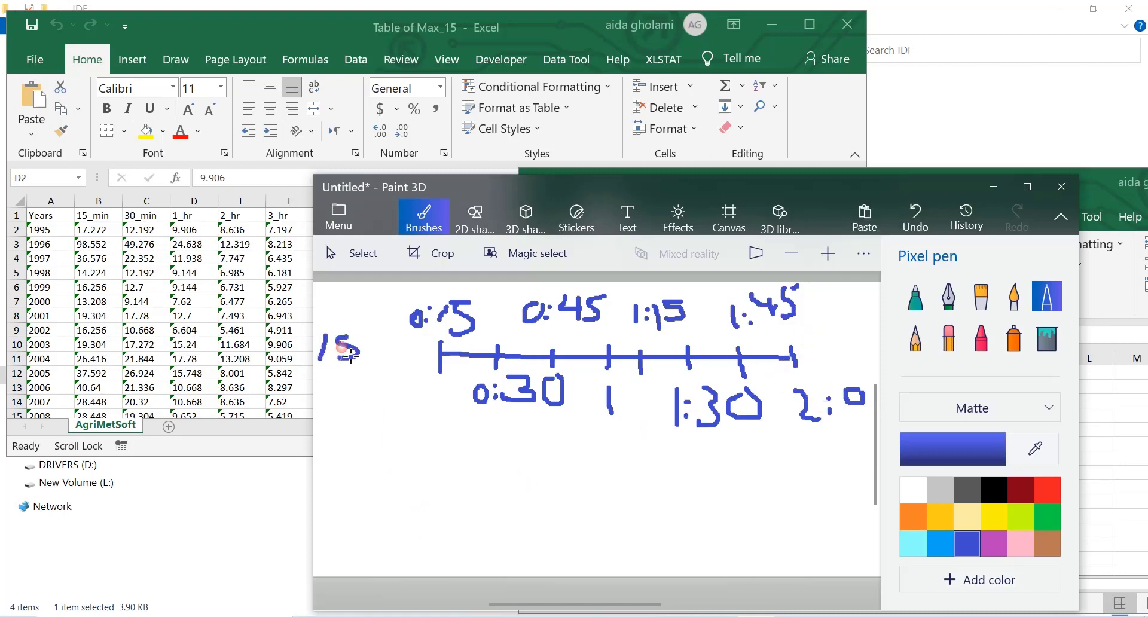
{"action": "key", "text": "ctrl+z"}
{"action": "key", "text": "ctrl+z"}
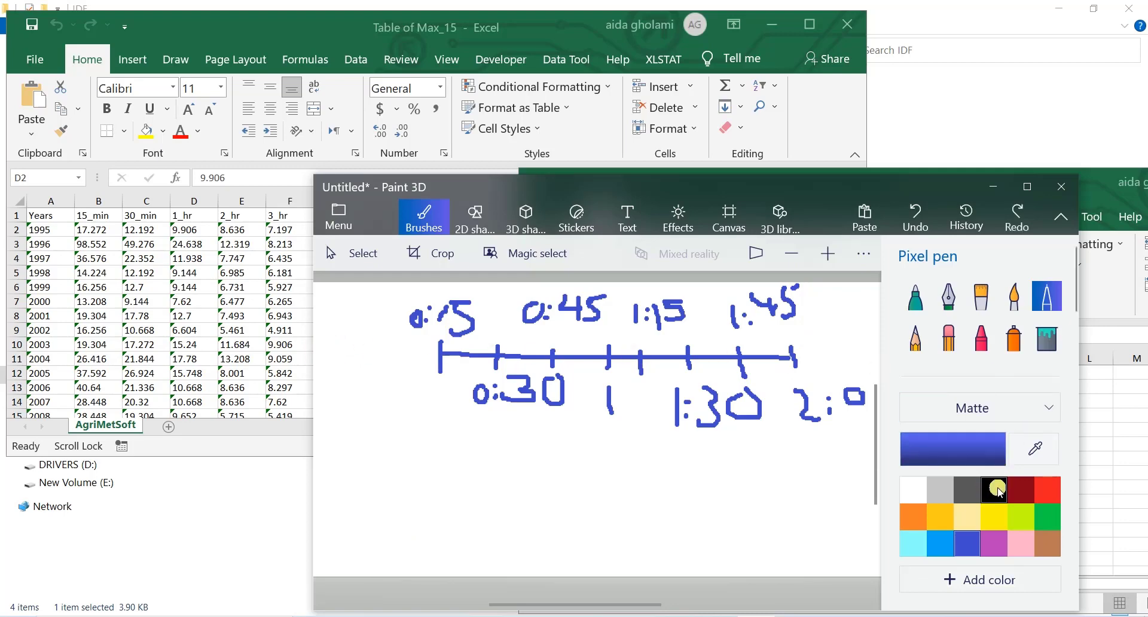
Step: Handwrite "15 m" in dark red before the timeline and "1 H" below it for a second timeline
{"action": "left_click", "coordinate": [1028, 490]}
{"action": "mouse_move", "coordinate": [324, 336]}
{"action": "left_mouse_down"}
{"action": "mouse_move", "coordinate": [327, 359]}
{"action": "mouse_move", "coordinate": [363, 361]}
{"action": "mouse_move", "coordinate": [352, 363]}
{"action": "mouse_move", "coordinate": [366, 335]}
{"action": "mouse_move", "coordinate": [403, 361]}
{"action": "left_mouse_up"}
{"action": "left_click_drag", "start_coordinate": [328, 462], "coordinate": [328, 497]}
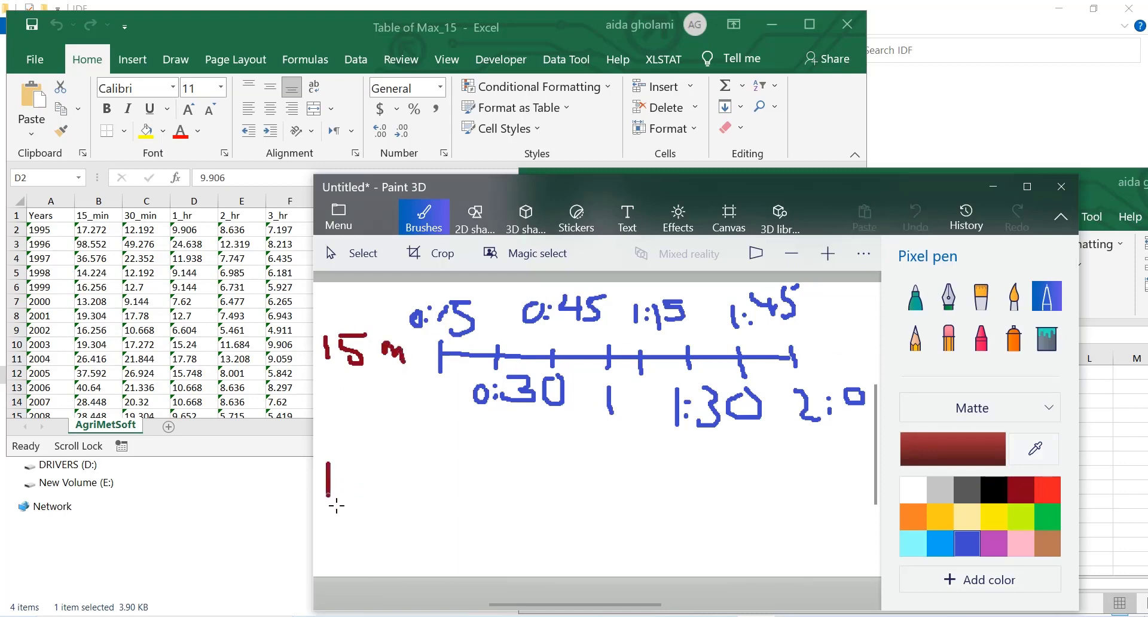
{"action": "left_click_drag", "start_coordinate": [357, 460], "coordinate": [356, 492]}
{"action": "mouse_move", "coordinate": [370, 456]}
{"action": "left_mouse_down"}
{"action": "mouse_move", "coordinate": [370, 494]}
{"action": "mouse_move", "coordinate": [370, 474]}
{"action": "left_mouse_up"}
Step: Draw a second horizontal timeline in blue beside "1 H" and mark its start with a tick labelled 0:00
{"action": "left_click", "coordinate": [967, 516]}
{"action": "left_click", "coordinate": [968, 546]}
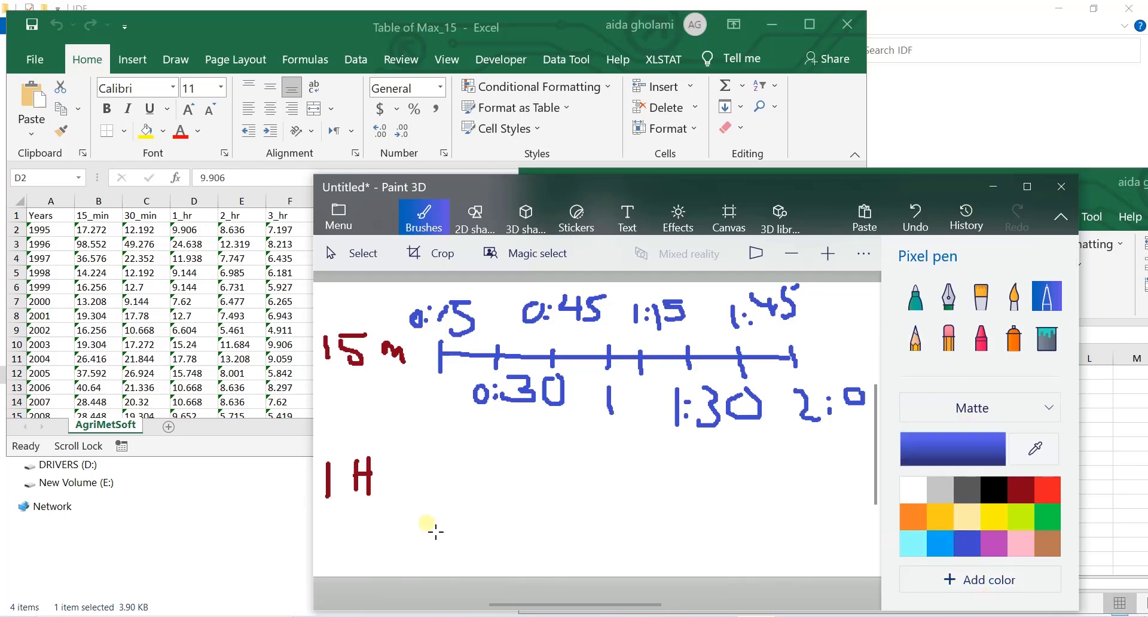
{"action": "left_click_drag", "start_coordinate": [425, 495], "coordinate": [831, 506]}
{"action": "mouse_move", "coordinate": [420, 488]}
{"action": "left_mouse_down"}
{"action": "mouse_move", "coordinate": [430, 511]}
{"action": "mouse_move", "coordinate": [420, 554]}
{"action": "mouse_move", "coordinate": [440, 544]}
{"action": "mouse_move", "coordinate": [442, 525]}
{"action": "mouse_move", "coordinate": [466, 548]}
{"action": "mouse_move", "coordinate": [471, 527]}
{"action": "left_mouse_up"}
{"action": "left_click", "coordinate": [422, 530]}
{"action": "left_click", "coordinate": [421, 546]}
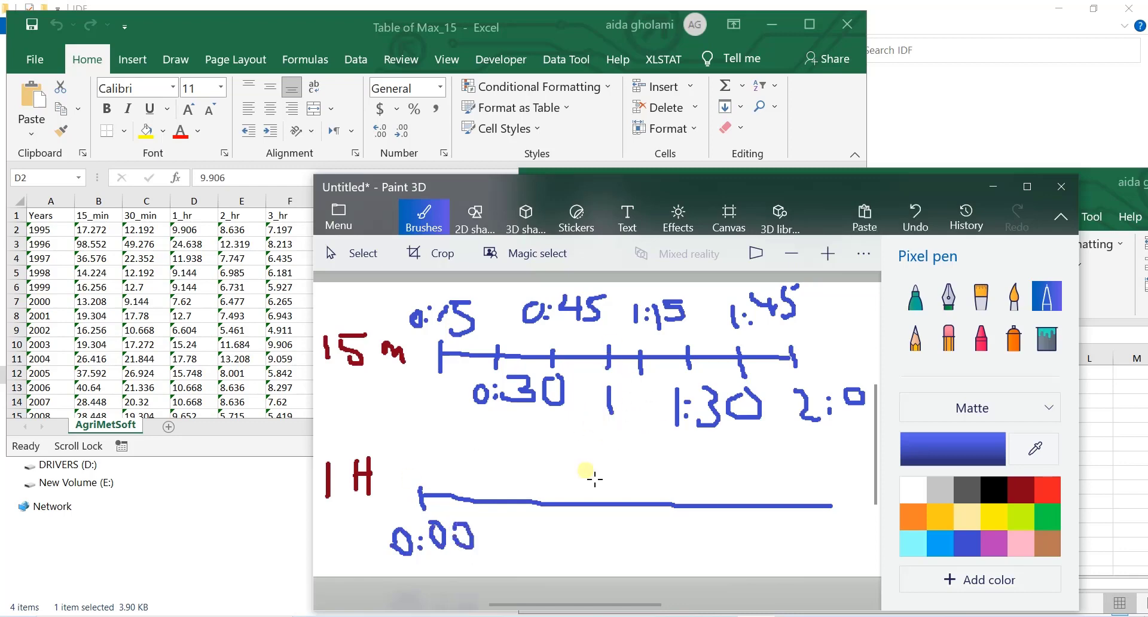
Step: Add tick marks labelled 1:00 and 2:00 at the middle and near the end of the 1 H timeline
{"action": "mouse_move", "coordinate": [605, 494]}
{"action": "left_mouse_down"}
{"action": "mouse_move", "coordinate": [606, 518]}
{"action": "mouse_move", "coordinate": [566, 557]}
{"action": "mouse_move", "coordinate": [597, 556]}
{"action": "mouse_move", "coordinate": [596, 538]}
{"action": "left_mouse_up"}
{"action": "left_click", "coordinate": [576, 554]}
{"action": "mouse_move", "coordinate": [629, 528]}
{"action": "left_mouse_down"}
{"action": "mouse_move", "coordinate": [633, 543]}
{"action": "mouse_move", "coordinate": [622, 537]}
{"action": "left_mouse_up"}
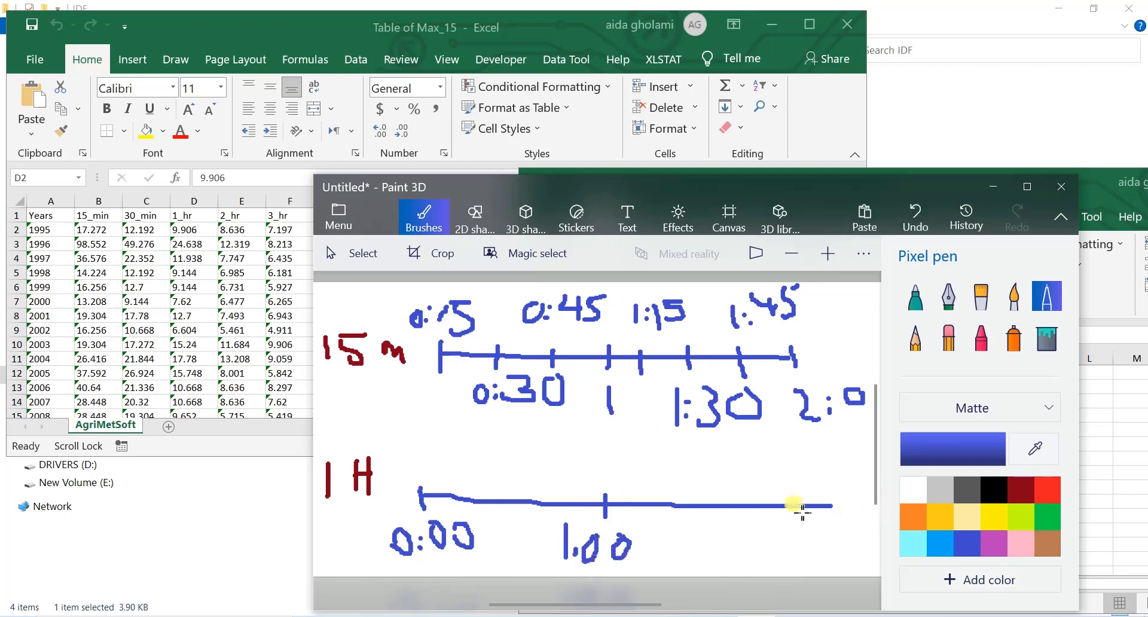
{"action": "mouse_move", "coordinate": [804, 502]}
{"action": "left_mouse_down"}
{"action": "mouse_move", "coordinate": [805, 527]}
{"action": "mouse_move", "coordinate": [762, 556]}
{"action": "mouse_move", "coordinate": [797, 562]}
{"action": "mouse_move", "coordinate": [806, 548]}
{"action": "left_mouse_up"}
{"action": "left_click", "coordinate": [785, 558]}
{"action": "left_click", "coordinate": [785, 548]}
{"action": "mouse_move", "coordinate": [825, 546]}
{"action": "left_mouse_down"}
{"action": "mouse_move", "coordinate": [819, 555]}
{"action": "mouse_move", "coordinate": [825, 548]}
{"action": "left_mouse_up"}
Step: Set the pen colour to yellow and check the 1995 1_hr value in "Table of Max_15" against the sketch
{"action": "left_click", "coordinate": [994, 517]}
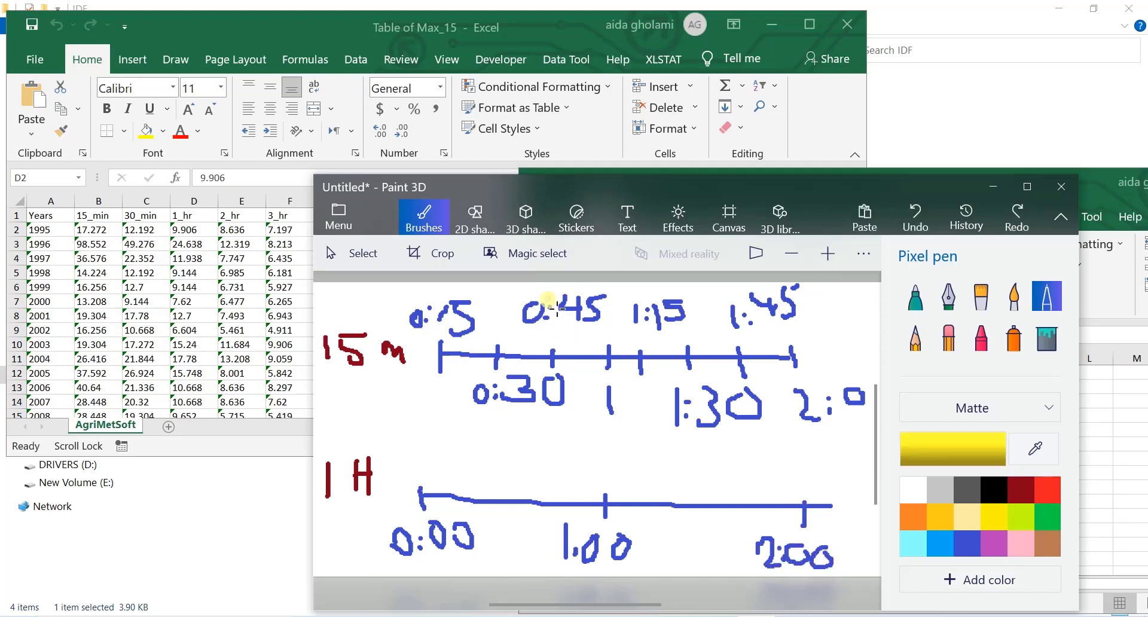
{"action": "left_click", "coordinate": [188, 233]}
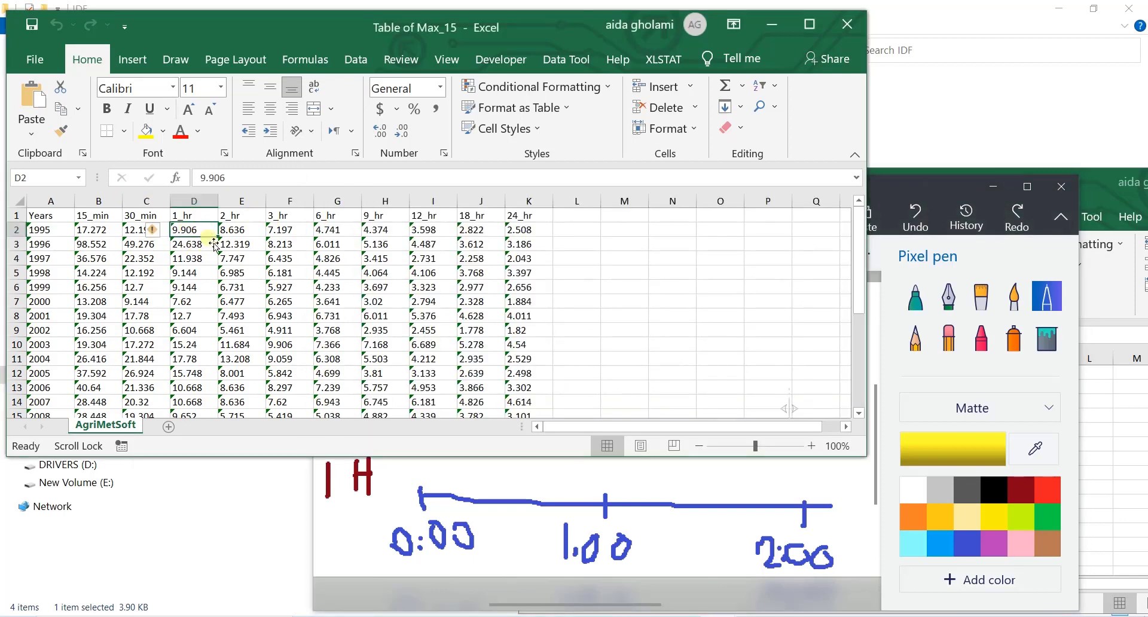
{"action": "left_click", "coordinate": [917, 191]}
{"action": "left_click_drag", "start_coordinate": [741, 383], "coordinate": [584, 356]}
{"action": "key", "text": "ctrl+z"}
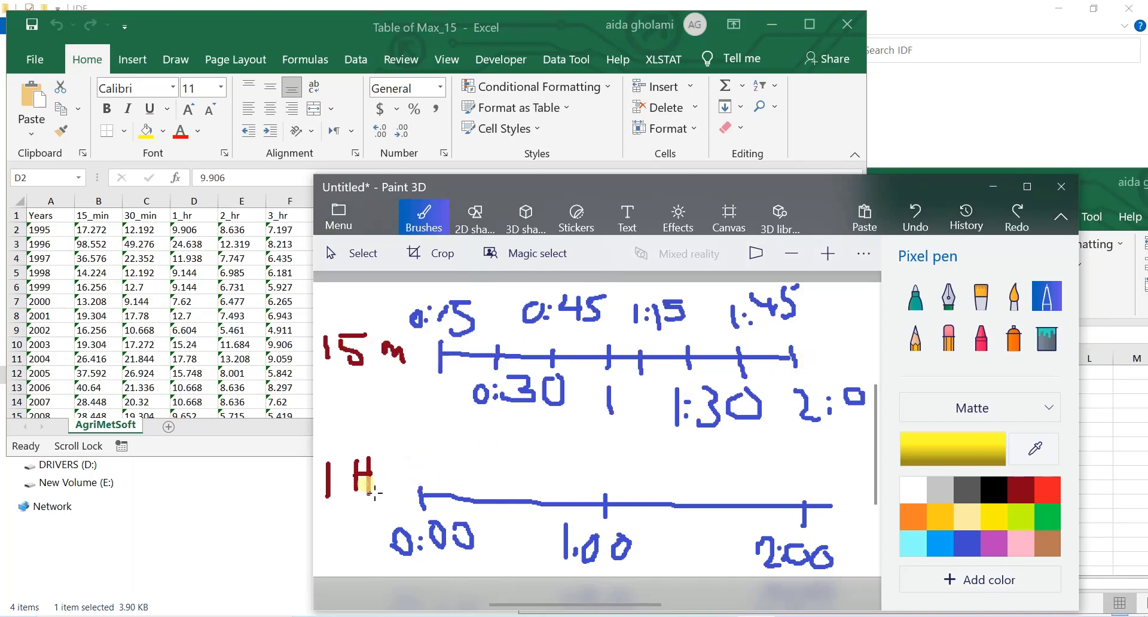
Step: Move the "Table of Max_15" window slightly aside and compare its 1995 1_hr value with the one in "Table of max_1H"
{"action": "left_click_drag", "start_coordinate": [325, 38], "coordinate": [310, 28]}
{"action": "left_click", "coordinate": [683, 616]}
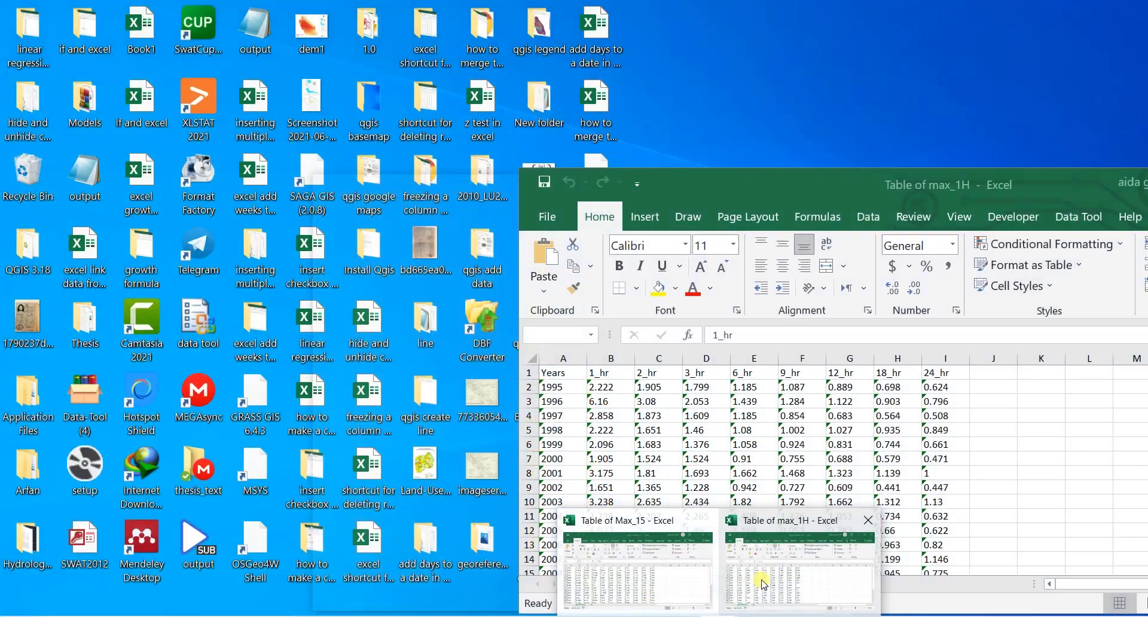
{"action": "left_click", "coordinate": [771, 578]}
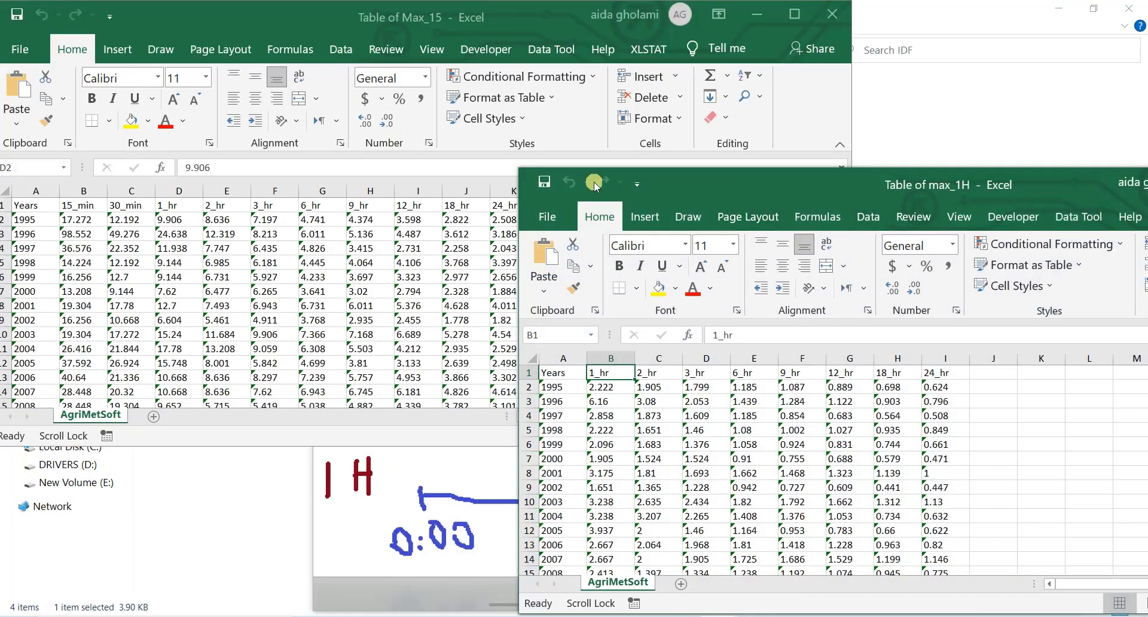
{"action": "left_click", "coordinate": [167, 221]}
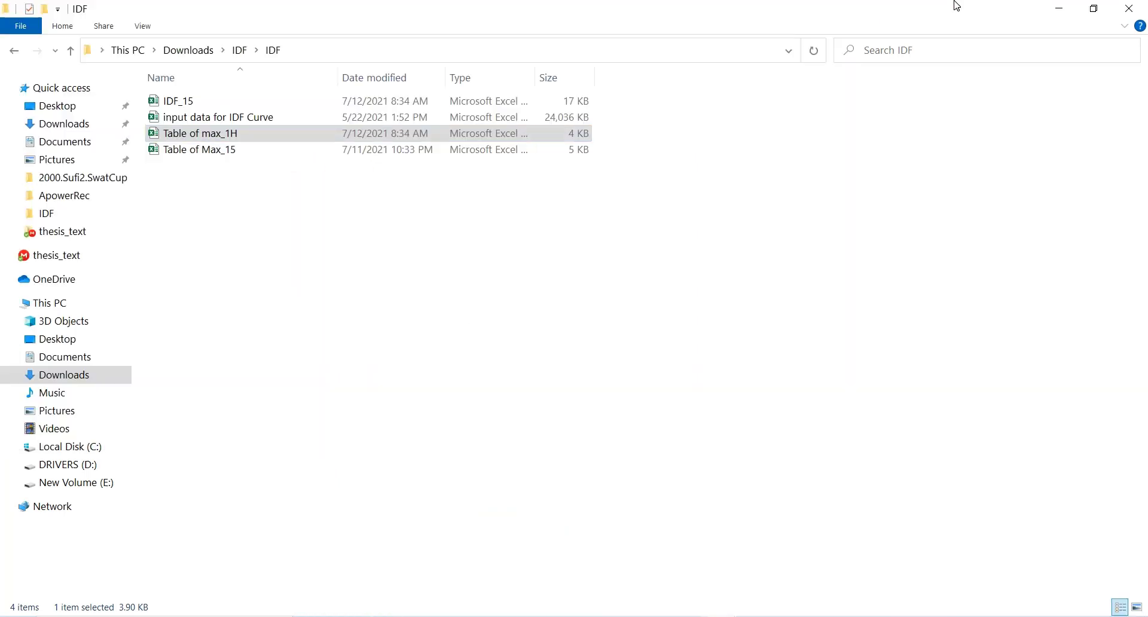
Step: Switch back to Paint 3D and draw a yellow curve under the 15 m timeline from the 0:15 tick to the 1:15 tick
{"action": "left_click", "coordinate": [954, 5]}
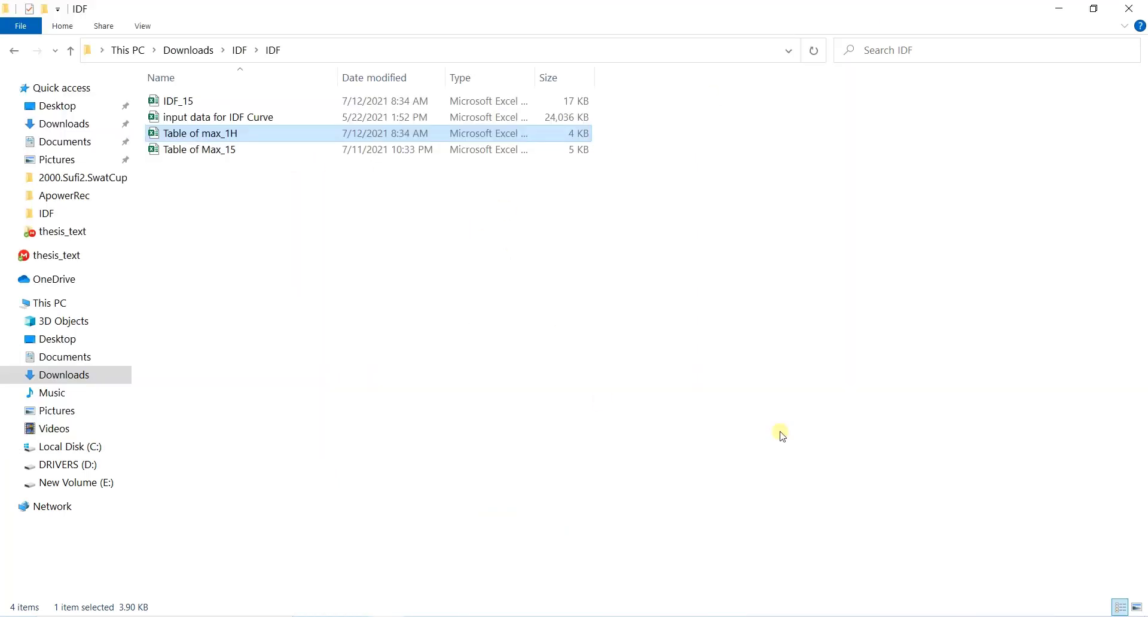
{"action": "key", "text": "alt+Tab"}
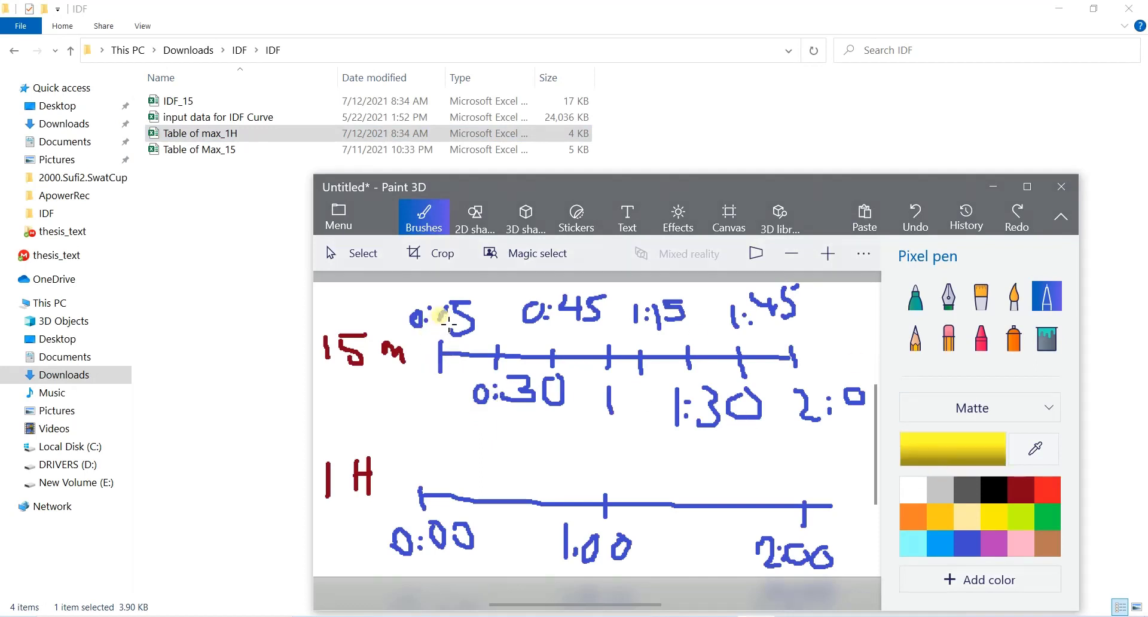
{"action": "left_click", "coordinate": [446, 363]}
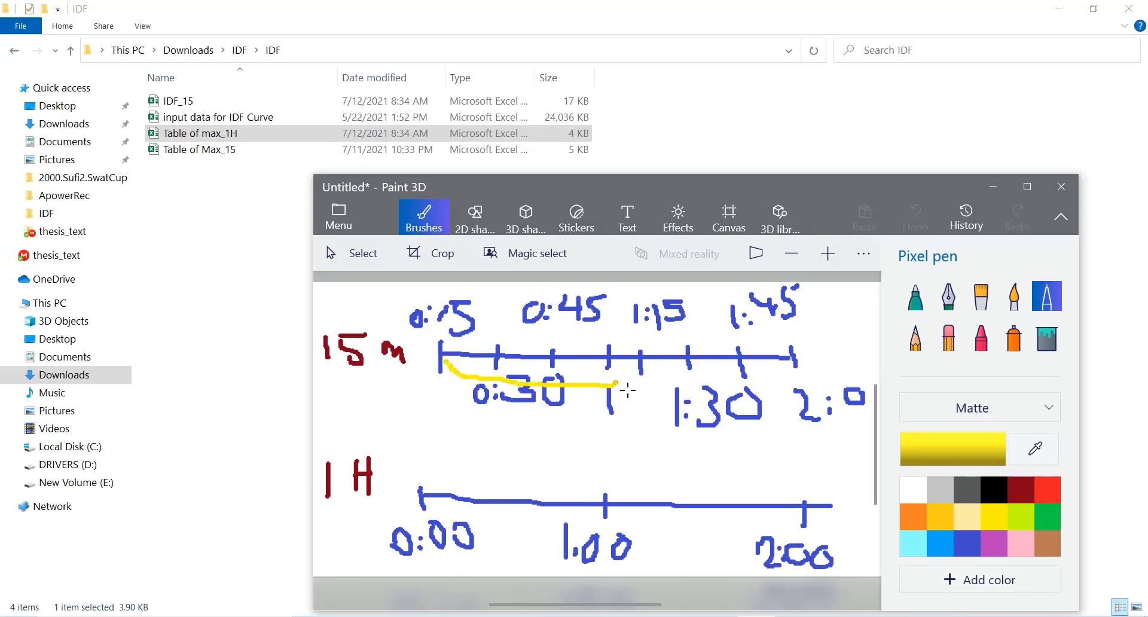
{"action": "left_click_drag", "start_coordinate": [651, 378], "coordinate": [650, 378]}
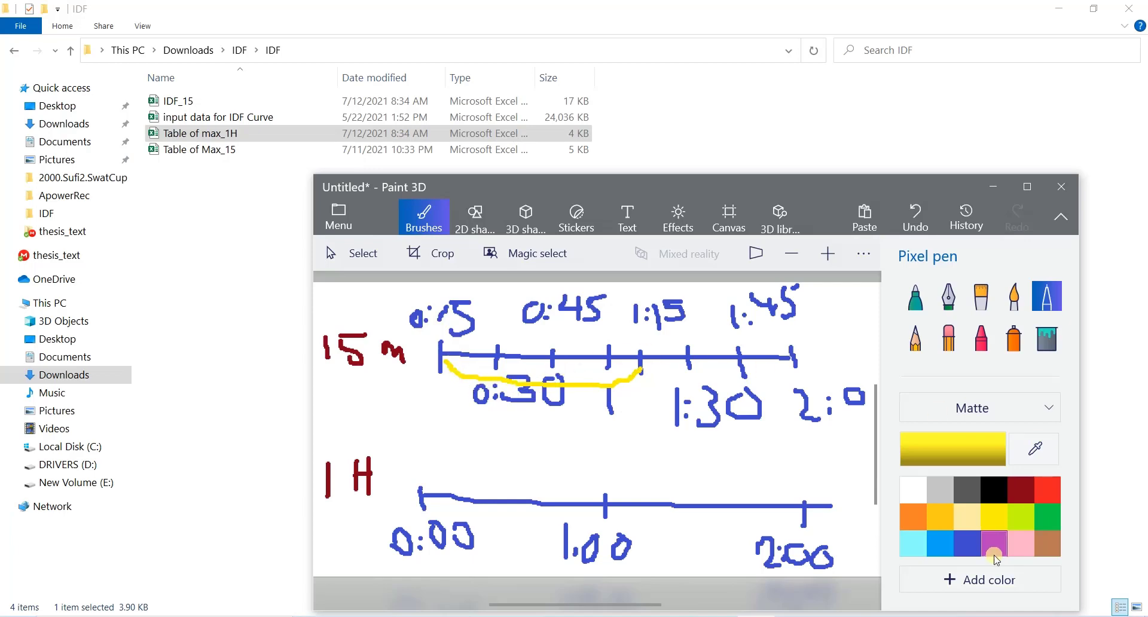
Step: Draw an orange arc above the 15 m timeline from the 0:30 tick to the 1:30 tick
{"action": "left_click", "coordinate": [918, 516]}
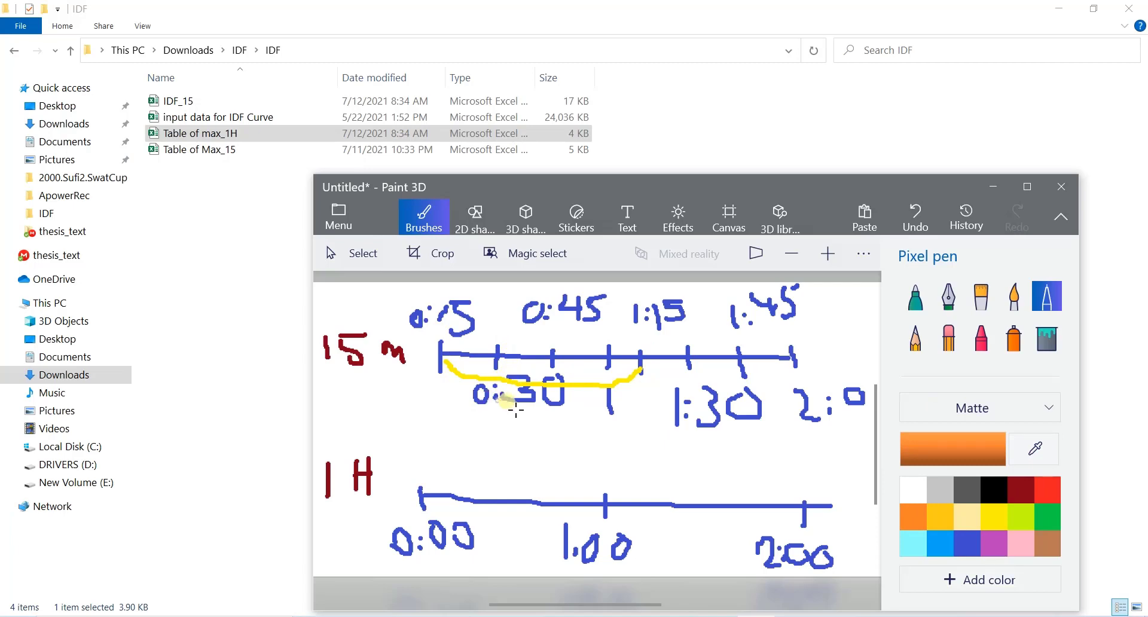
{"action": "left_click", "coordinate": [502, 338]}
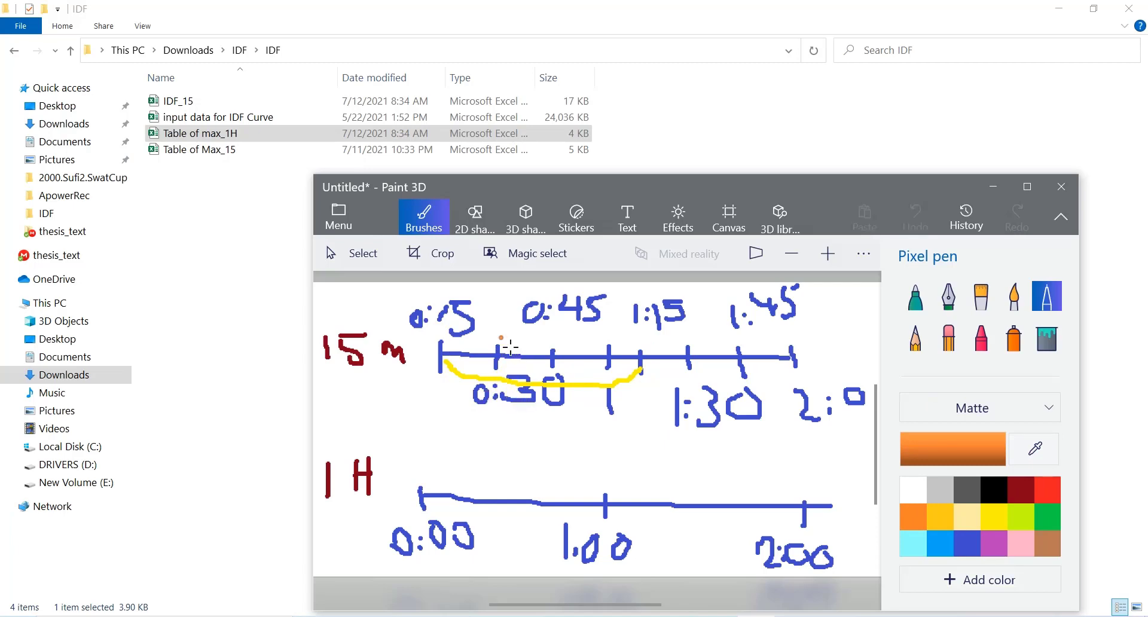
{"action": "mouse_move", "coordinate": [581, 316]}
{"action": "left_mouse_down"}
{"action": "mouse_move", "coordinate": [674, 330]}
{"action": "mouse_move", "coordinate": [704, 347]}
{"action": "left_mouse_up"}
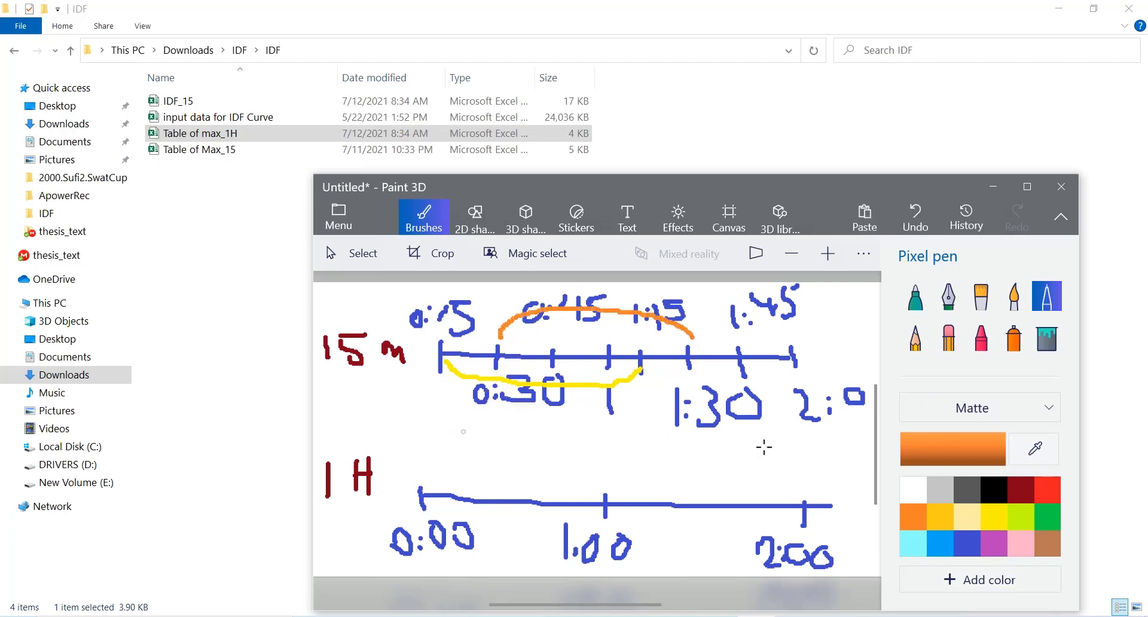
Step: Draw a red curve under the 15 m timeline from the 0:45 tick to 1:45, and a green arc above it from 1:00 to 2:00
{"action": "left_click", "coordinate": [1045, 490]}
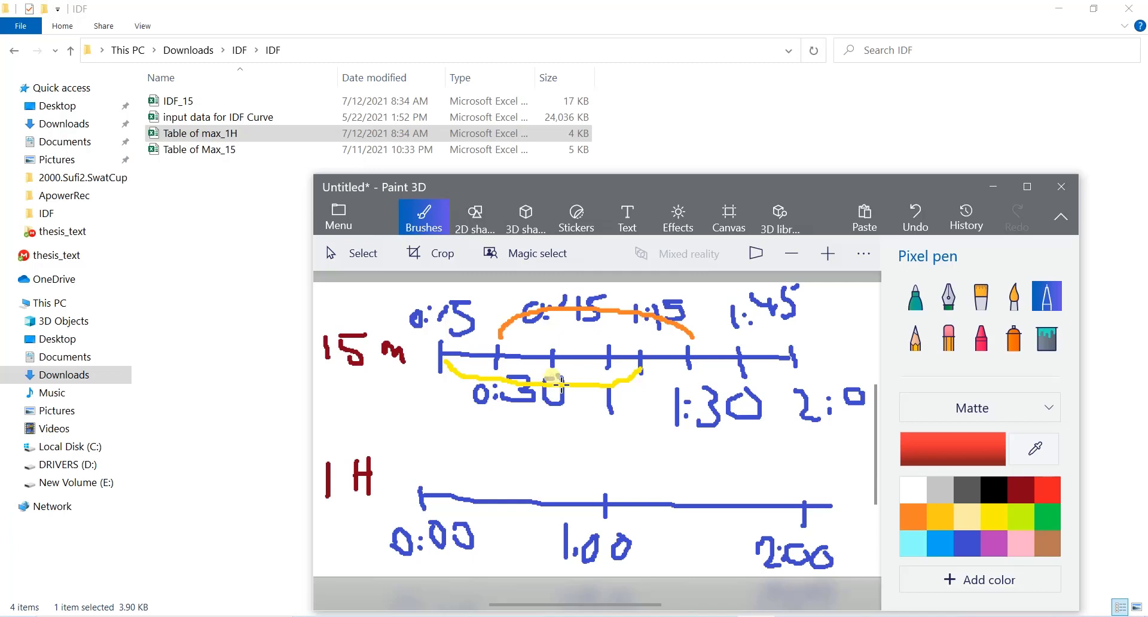
{"action": "mouse_move", "coordinate": [553, 377]}
{"action": "left_mouse_down"}
{"action": "mouse_move", "coordinate": [565, 397]}
{"action": "mouse_move", "coordinate": [661, 410]}
{"action": "mouse_move", "coordinate": [725, 397]}
{"action": "mouse_move", "coordinate": [741, 379]}
{"action": "left_mouse_up"}
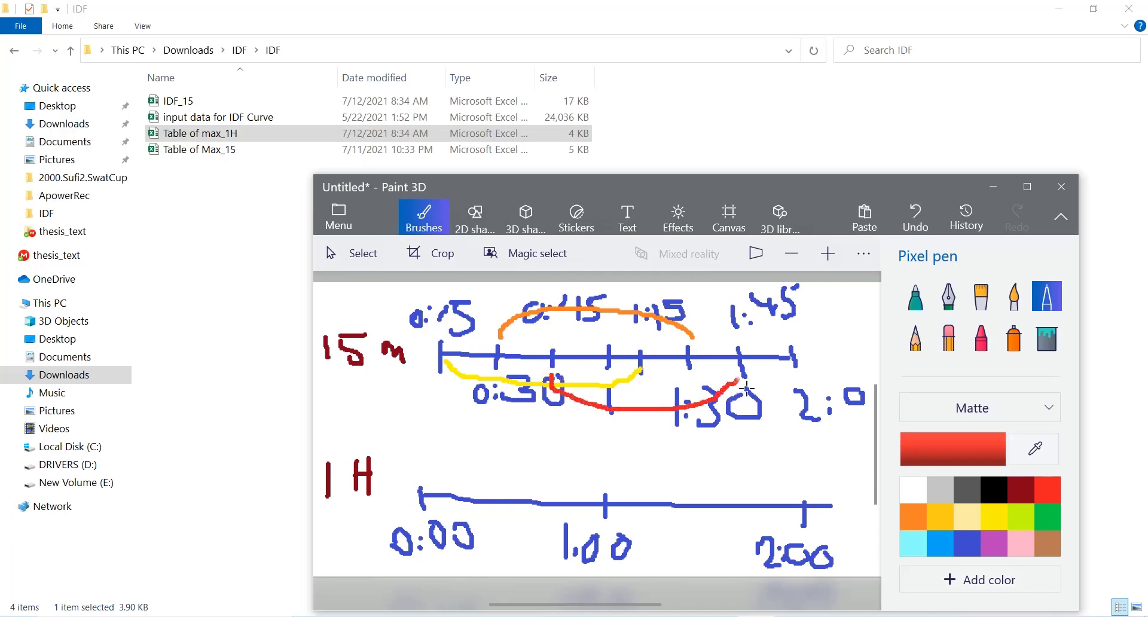
{"action": "left_click", "coordinate": [1052, 523]}
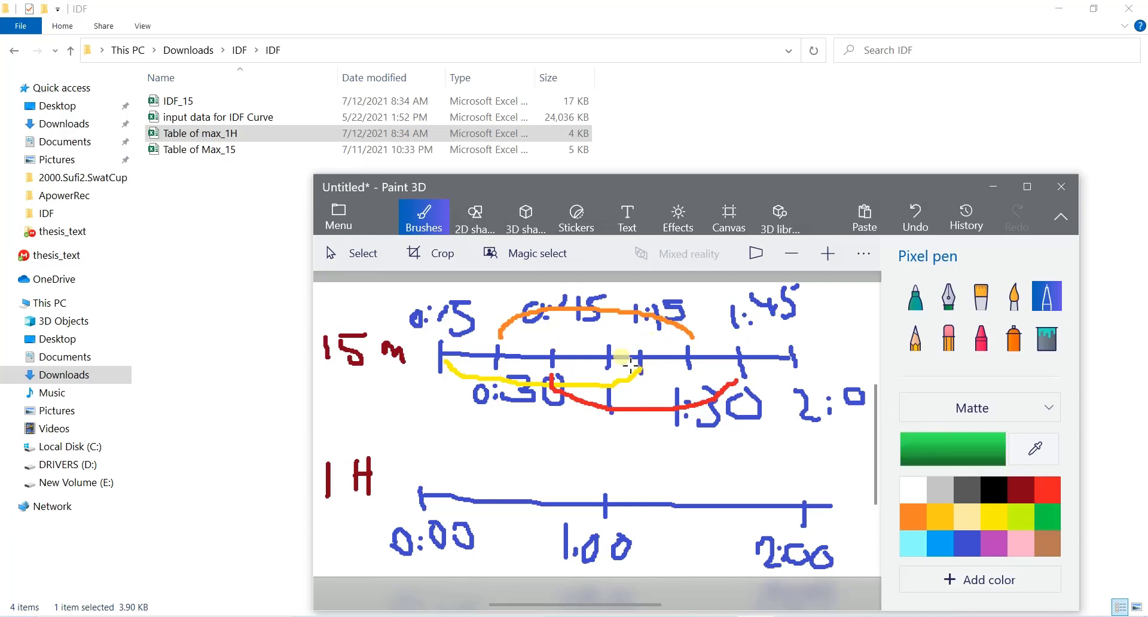
{"action": "left_click_drag", "start_coordinate": [621, 346], "coordinate": [633, 323]}
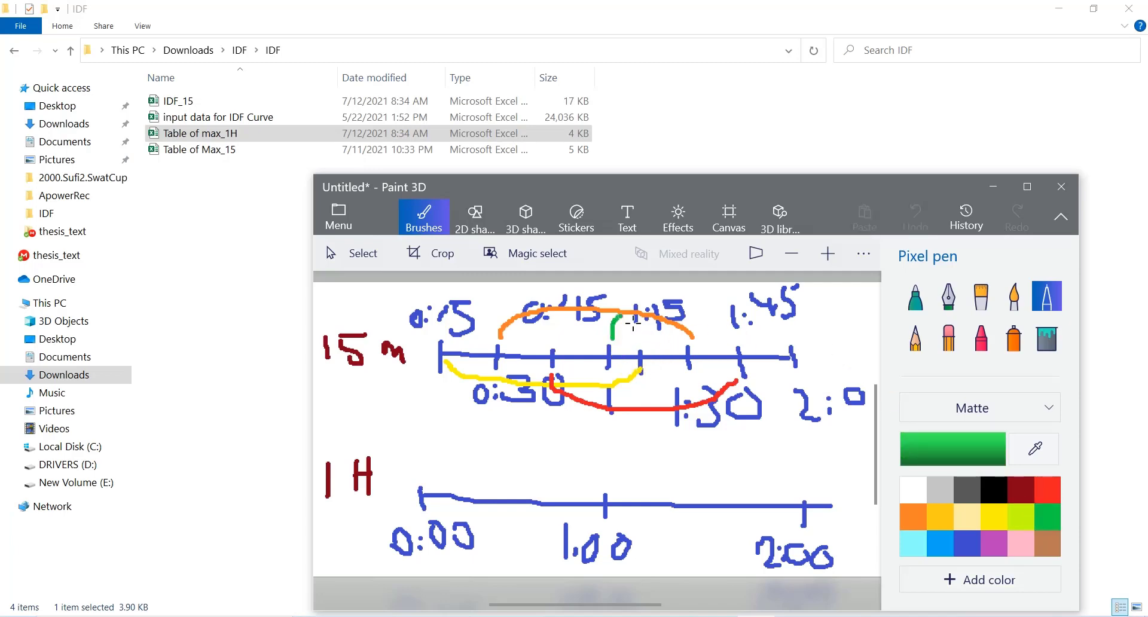
{"action": "mouse_move", "coordinate": [706, 311]}
{"action": "left_mouse_down"}
{"action": "mouse_move", "coordinate": [779, 328]}
{"action": "mouse_move", "coordinate": [798, 350]}
{"action": "left_mouse_up"}
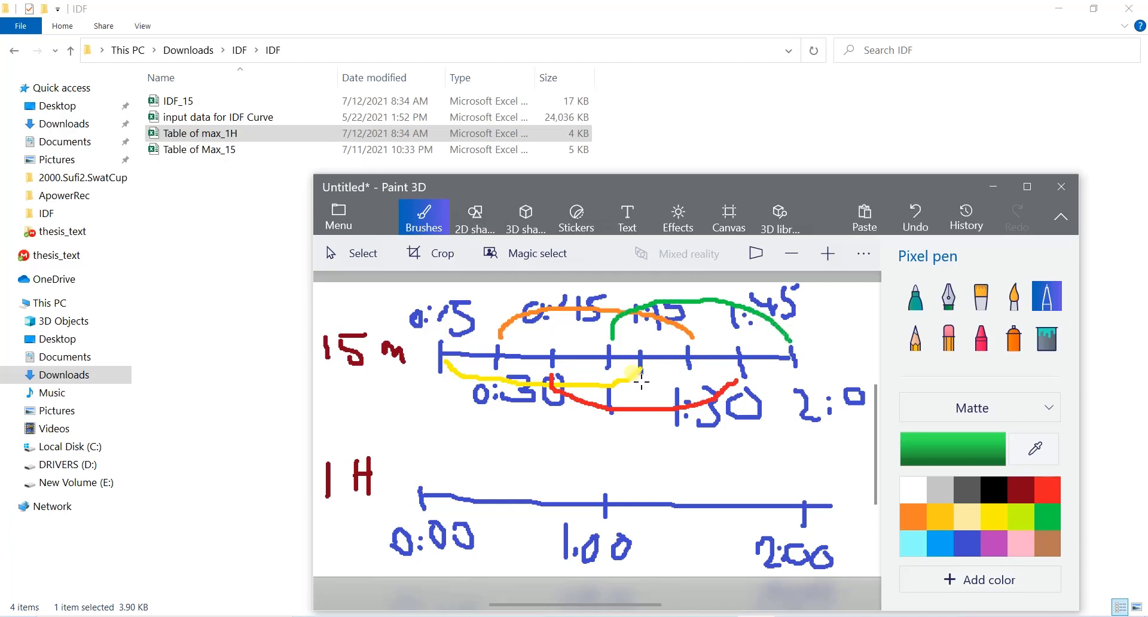
Step: Draw a lime curve below the 15 m timeline from the 1:15 tick and a purple arc above it from 1:30, both ending past the 2:00 tick
{"action": "left_click", "coordinate": [1028, 512]}
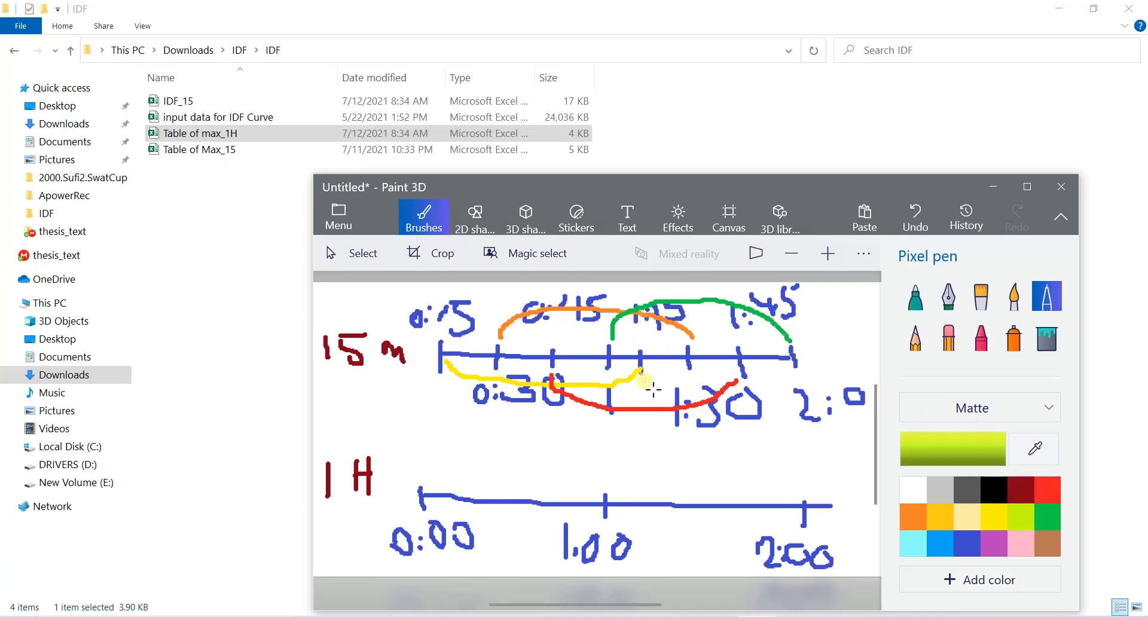
{"action": "mouse_move", "coordinate": [642, 375]}
{"action": "left_mouse_down"}
{"action": "mouse_move", "coordinate": [683, 410]}
{"action": "mouse_move", "coordinate": [804, 408]}
{"action": "left_mouse_up"}
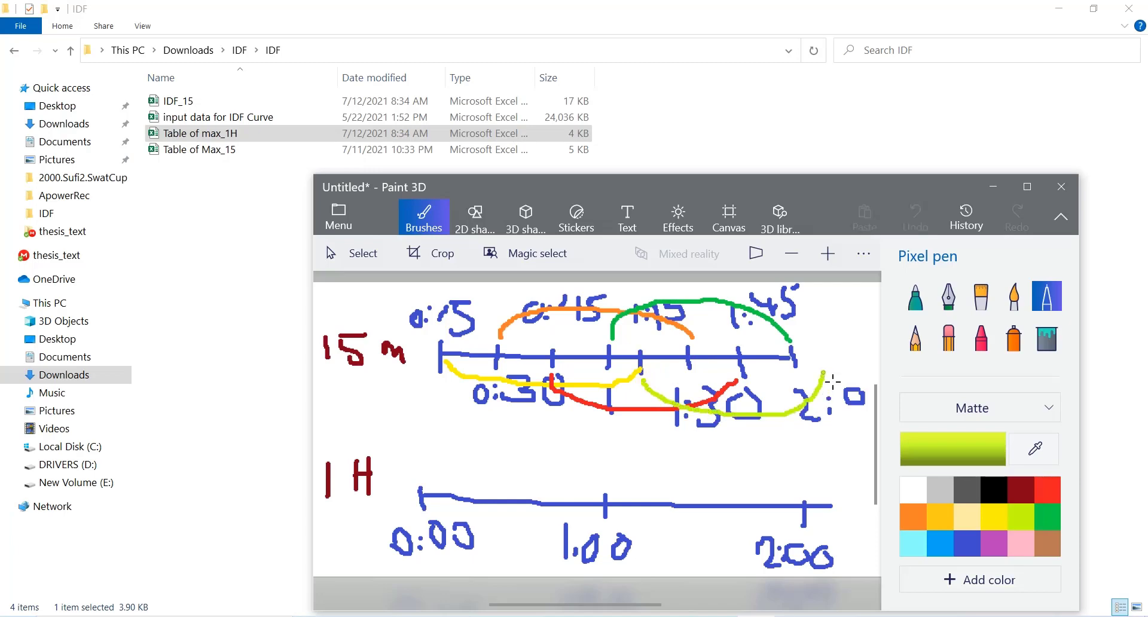
{"action": "left_click", "coordinate": [993, 542]}
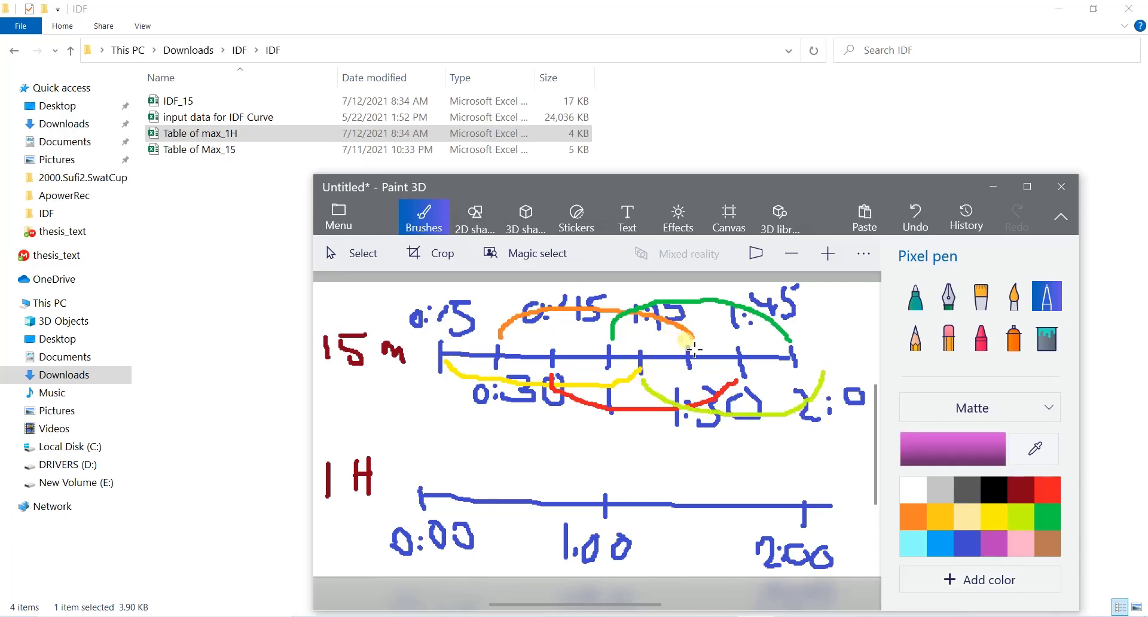
{"action": "mouse_move", "coordinate": [695, 350]}
{"action": "left_mouse_down"}
{"action": "mouse_move", "coordinate": [846, 341]}
{"action": "mouse_move", "coordinate": [879, 367]}
{"action": "left_mouse_up"}
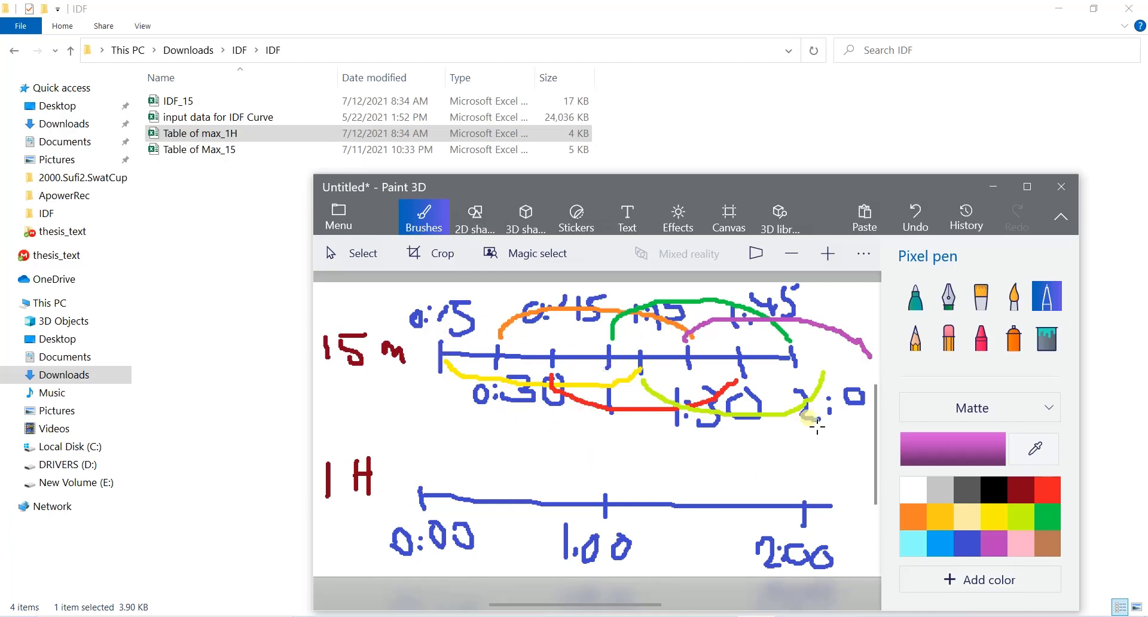
Step: Set the pen colour to yellow and check the 1995 1_hr value in "Table of max_1H"
{"action": "left_click", "coordinate": [1042, 480]}
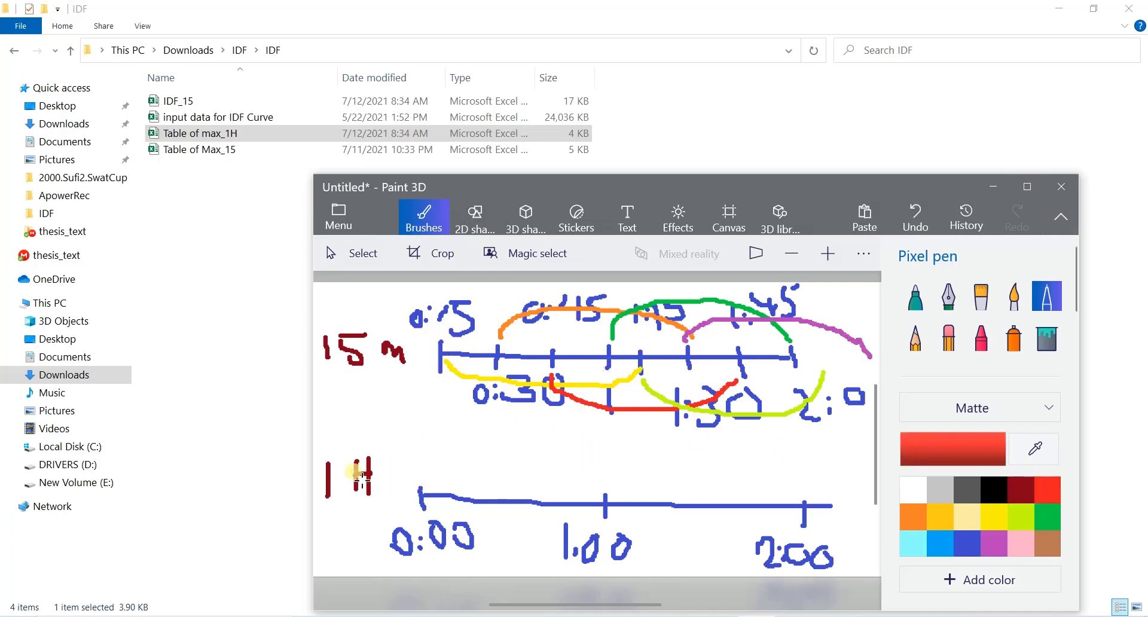
{"action": "left_click", "coordinate": [1004, 527]}
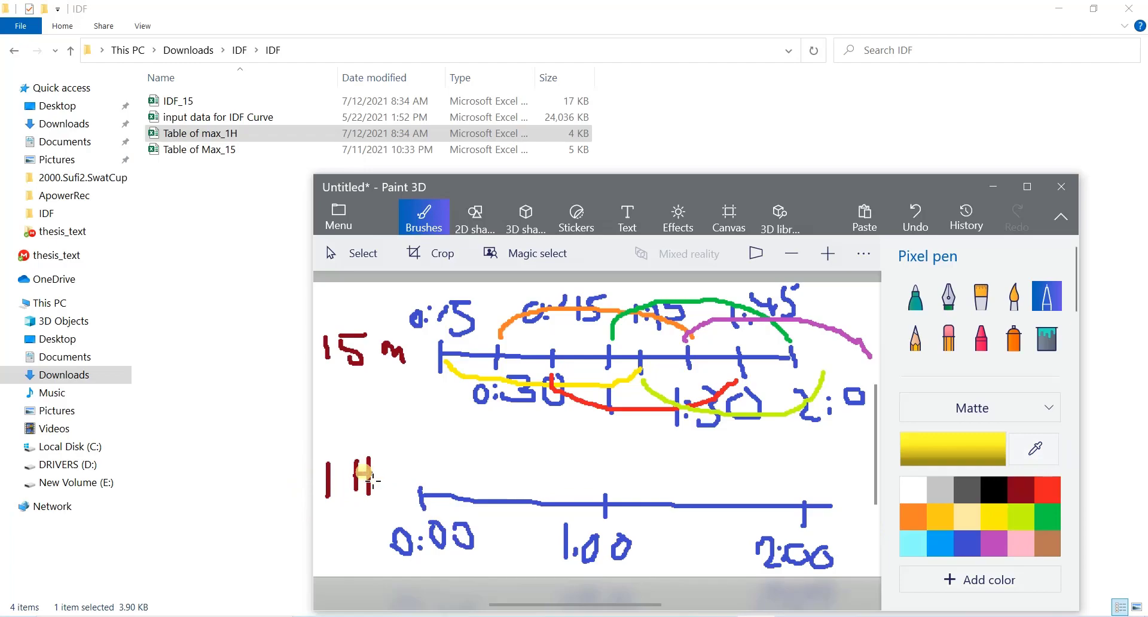
{"action": "left_click", "coordinate": [718, 616]}
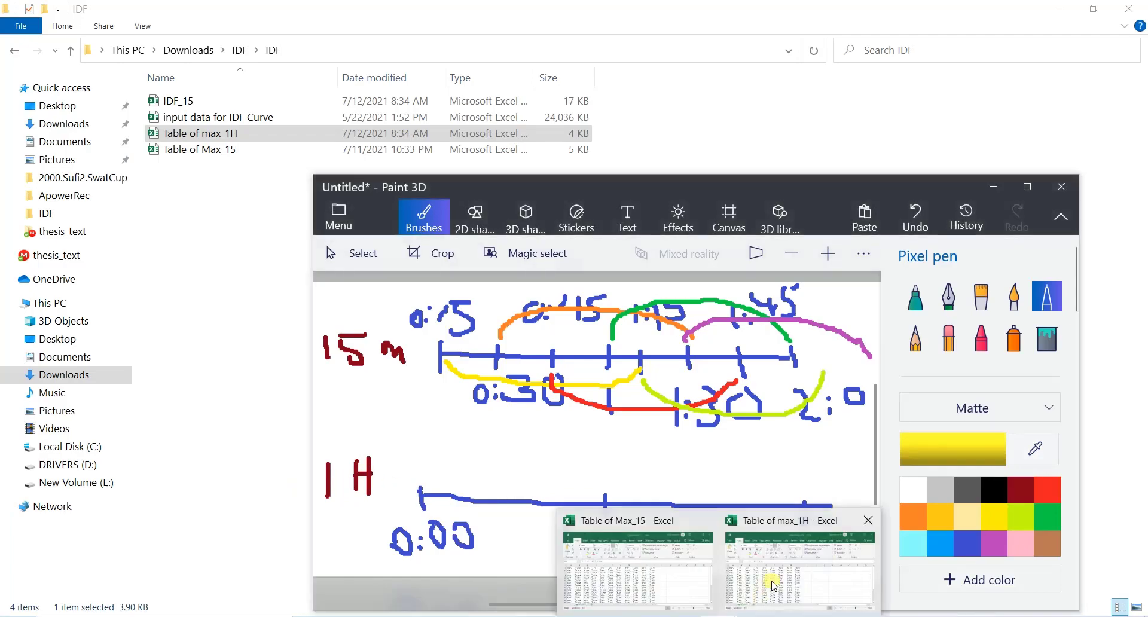
{"action": "left_click", "coordinate": [773, 585]}
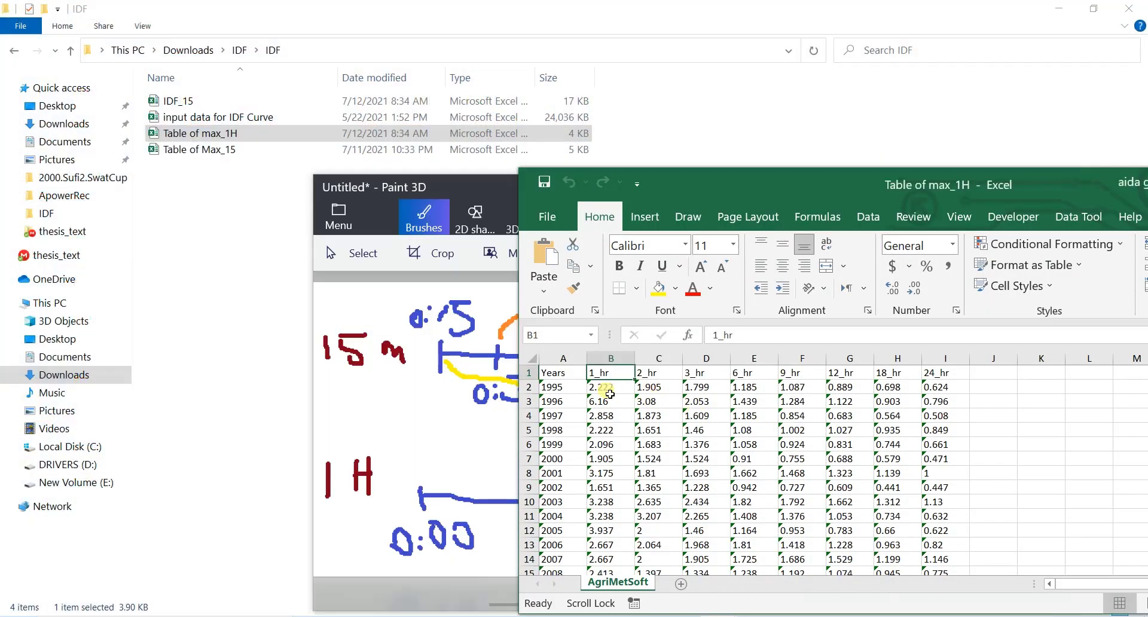
{"action": "left_click", "coordinate": [594, 393]}
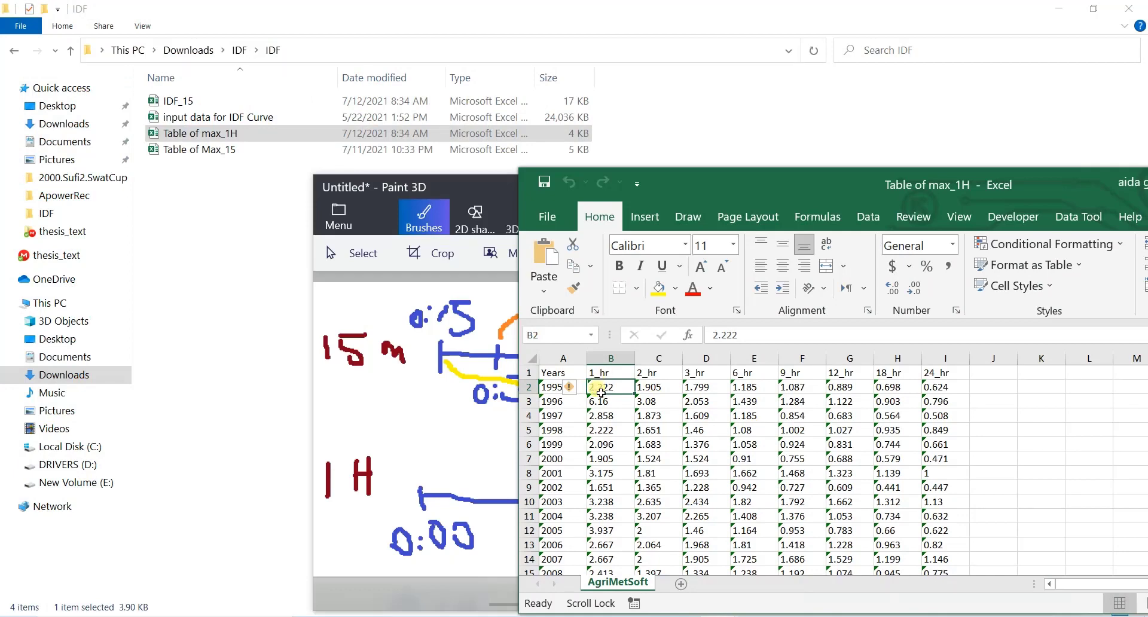
Step: Switch to Paint 3D, draw yellow arcs above the 1 H timeline from 0:00 to 1:00 and from 1:00 to 2:00, and maximize the sketch window
{"action": "left_click", "coordinate": [476, 188]}
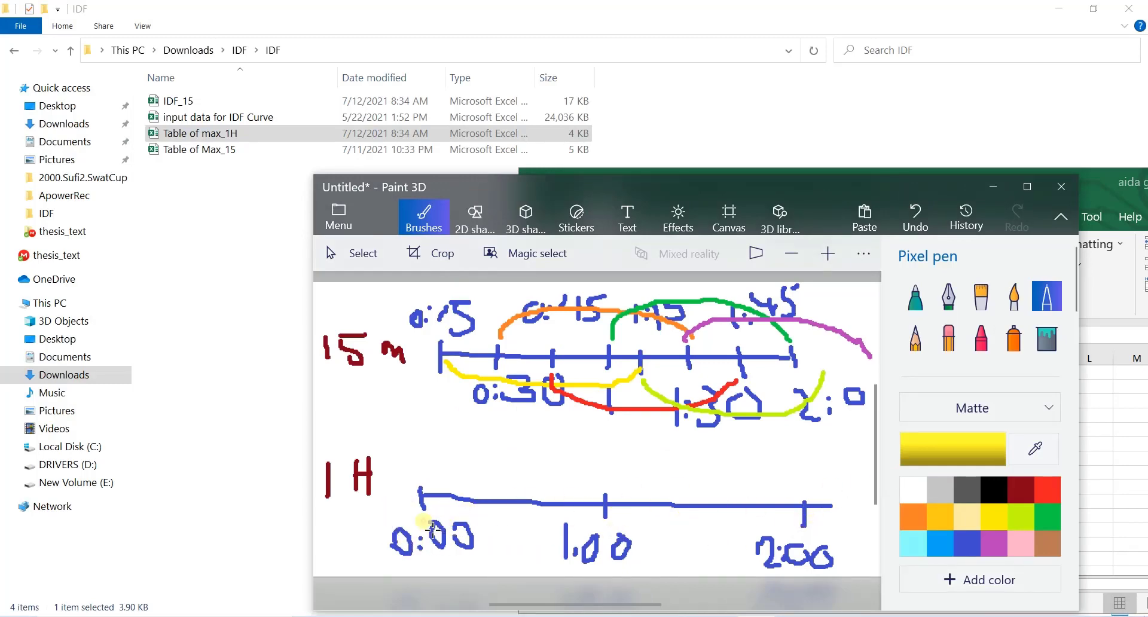
{"action": "mouse_move", "coordinate": [426, 482]}
{"action": "left_mouse_down"}
{"action": "mouse_move", "coordinate": [496, 461]}
{"action": "mouse_move", "coordinate": [607, 482]}
{"action": "mouse_move", "coordinate": [730, 474]}
{"action": "mouse_move", "coordinate": [805, 487]}
{"action": "left_mouse_up"}
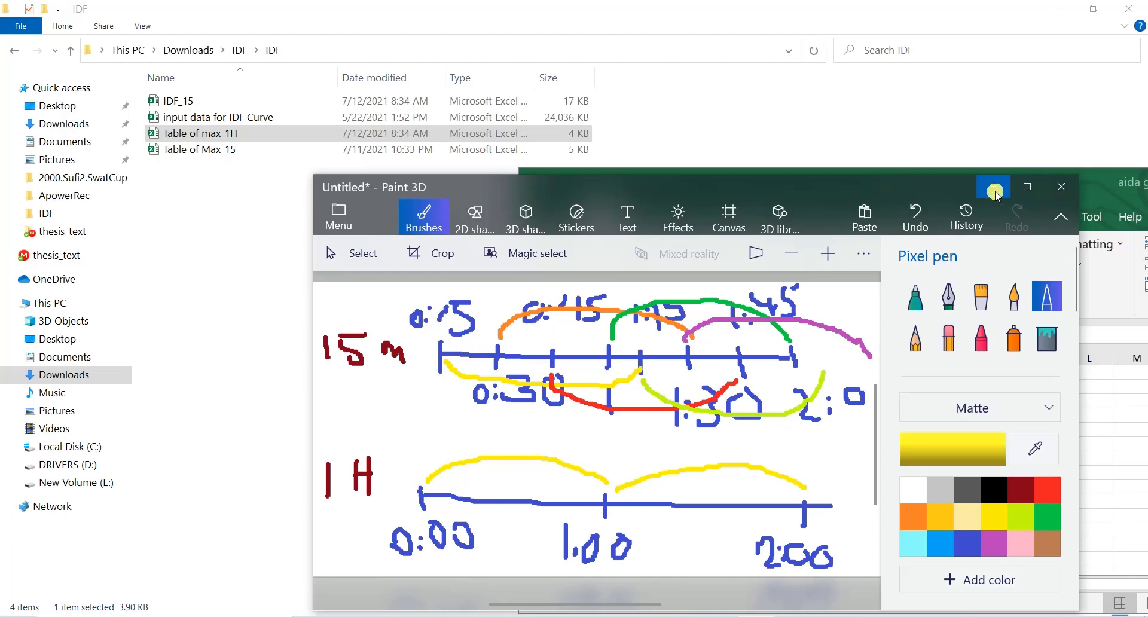
{"action": "double_click", "coordinate": [888, 183]}
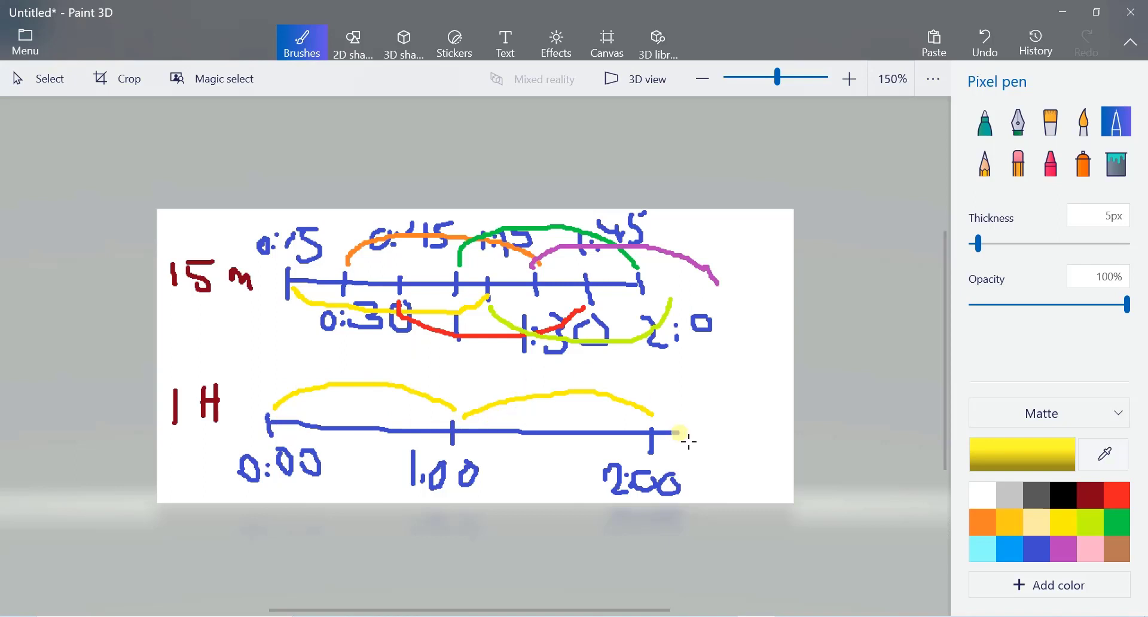
Step: Minimize the Paint 3D sketch and "Table of max_1H", and show "Table of Max_15" maximized
{"action": "left_click", "coordinate": [1063, 12]}
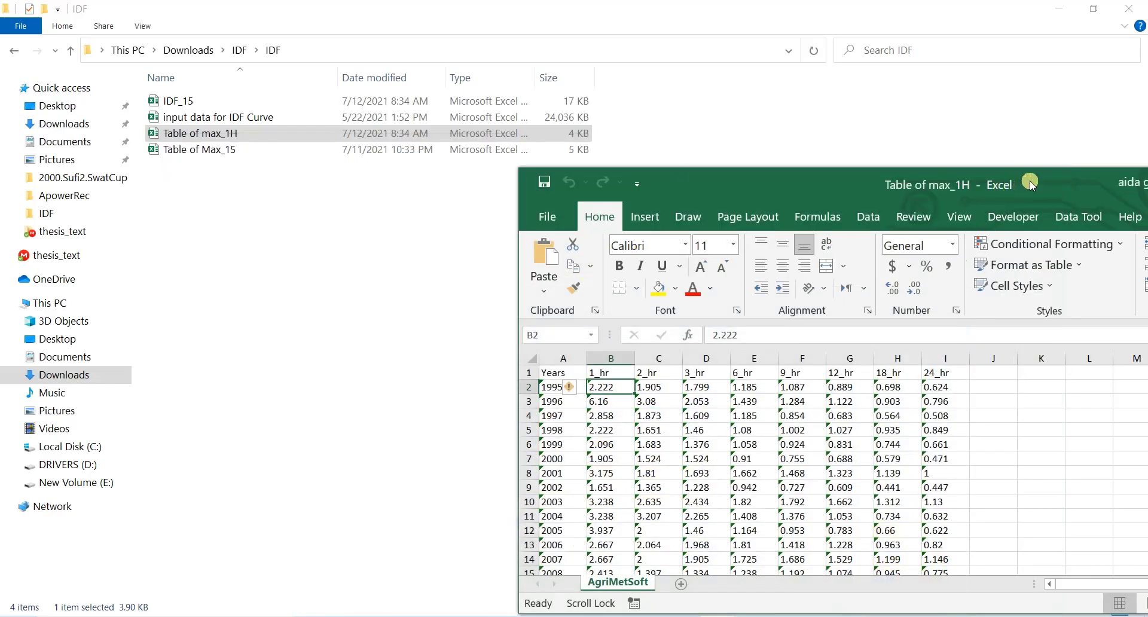
{"action": "left_click_drag", "start_coordinate": [1031, 185], "coordinate": [618, 139]}
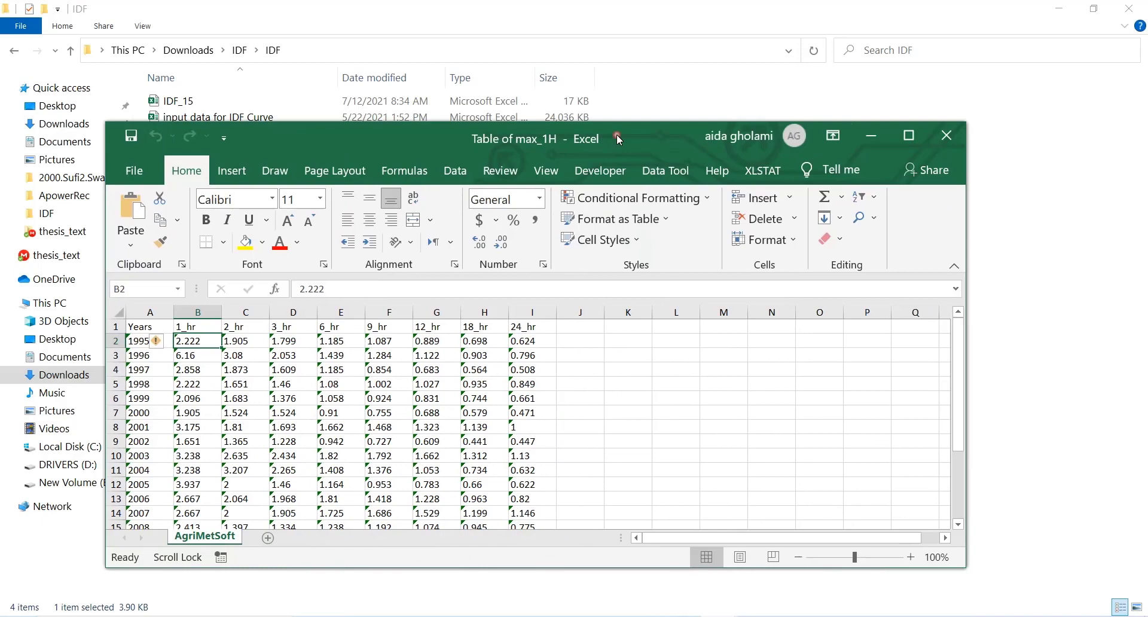
{"action": "left_click", "coordinate": [872, 135]}
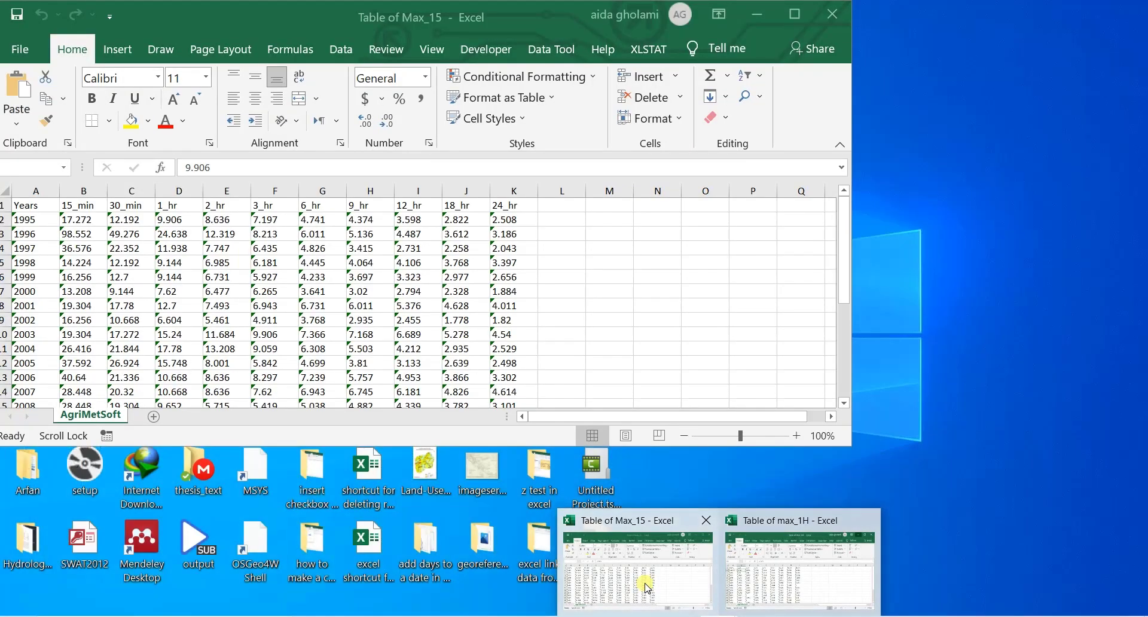
{"action": "left_click", "coordinate": [643, 580]}
{"action": "left_click", "coordinate": [795, 14]}
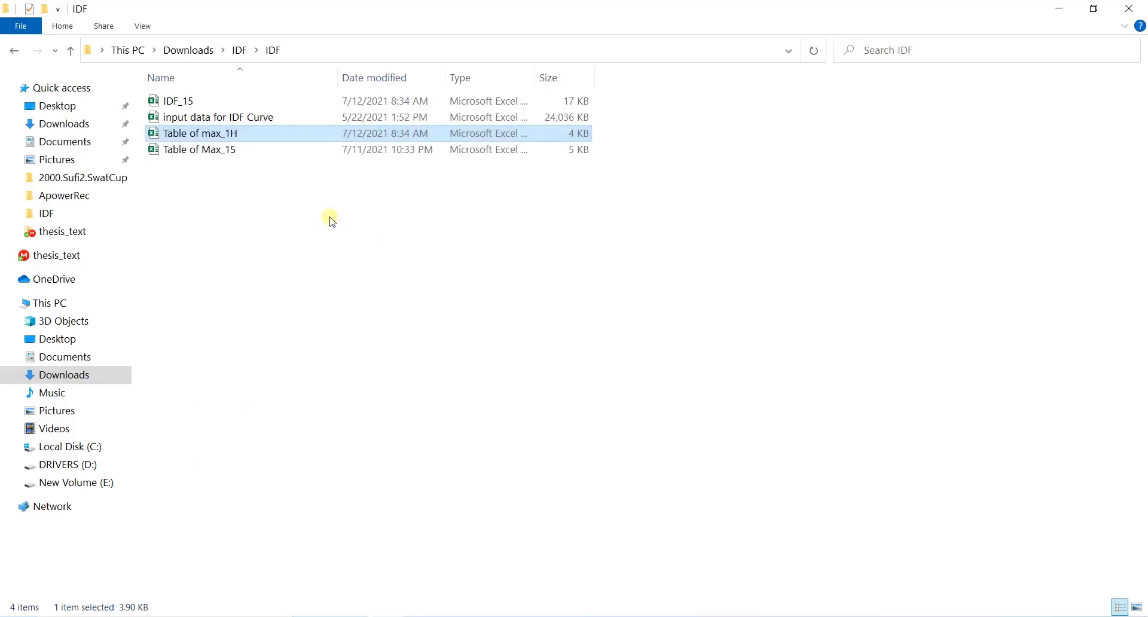
Step: Open the "input data for IDF Curve" workbook and select the 1995 1_hr value in "Table of Max_15" for comparison
{"action": "double_click", "coordinate": [238, 119]}
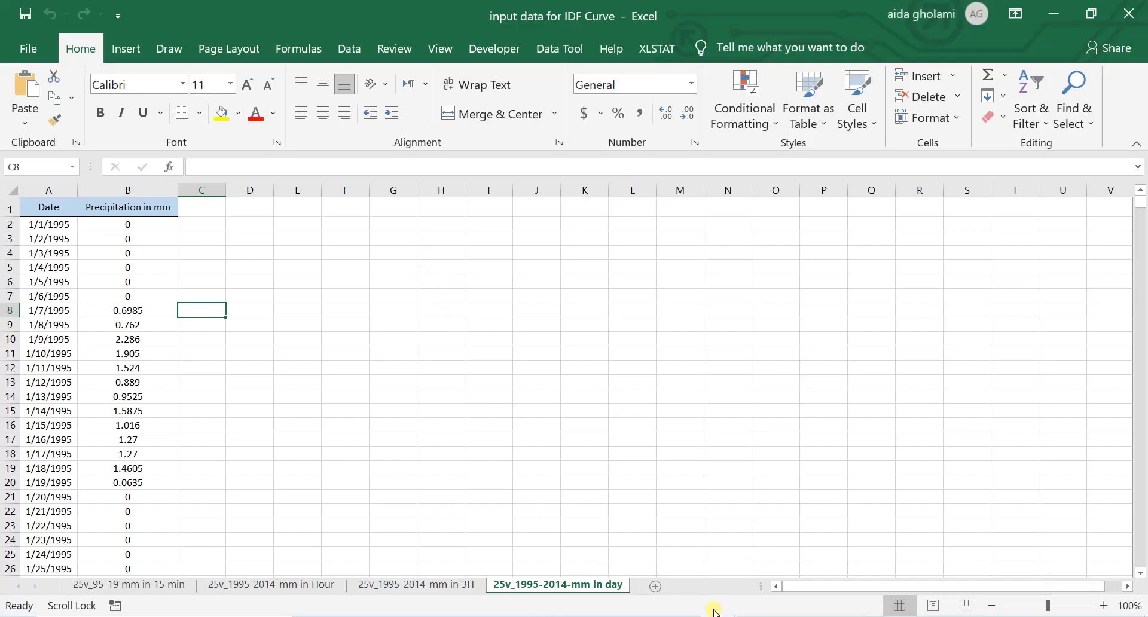
{"action": "mouse_move", "coordinate": [716, 611]}
{"action": "left_click", "coordinate": [553, 583]}
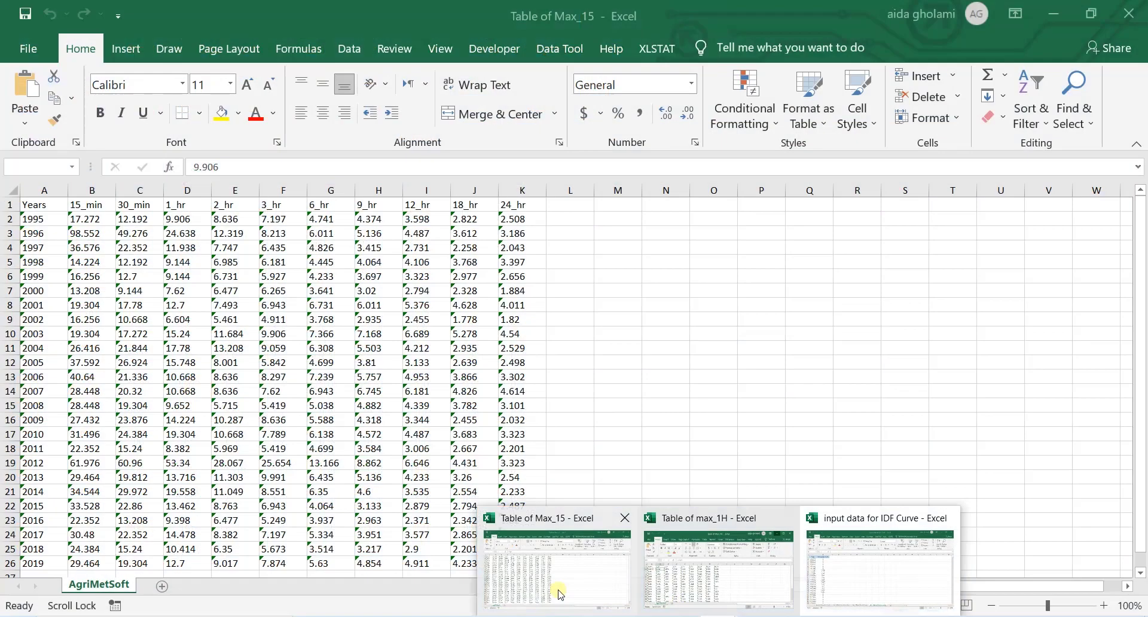
{"action": "left_click", "coordinate": [187, 219]}
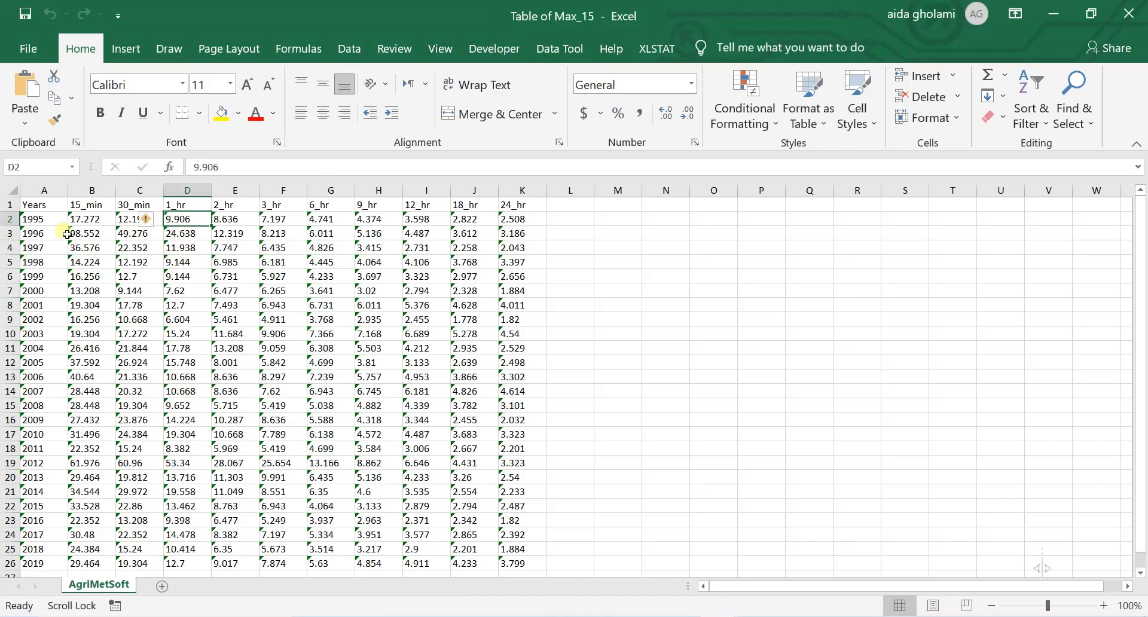
Step: Show the "25v_95-19 mm in 15 min" sheet of "input data for IDF Curve" and recheck the 1995 1_hr value in "Table of Max_15" against it
{"action": "left_click", "coordinate": [718, 616]}
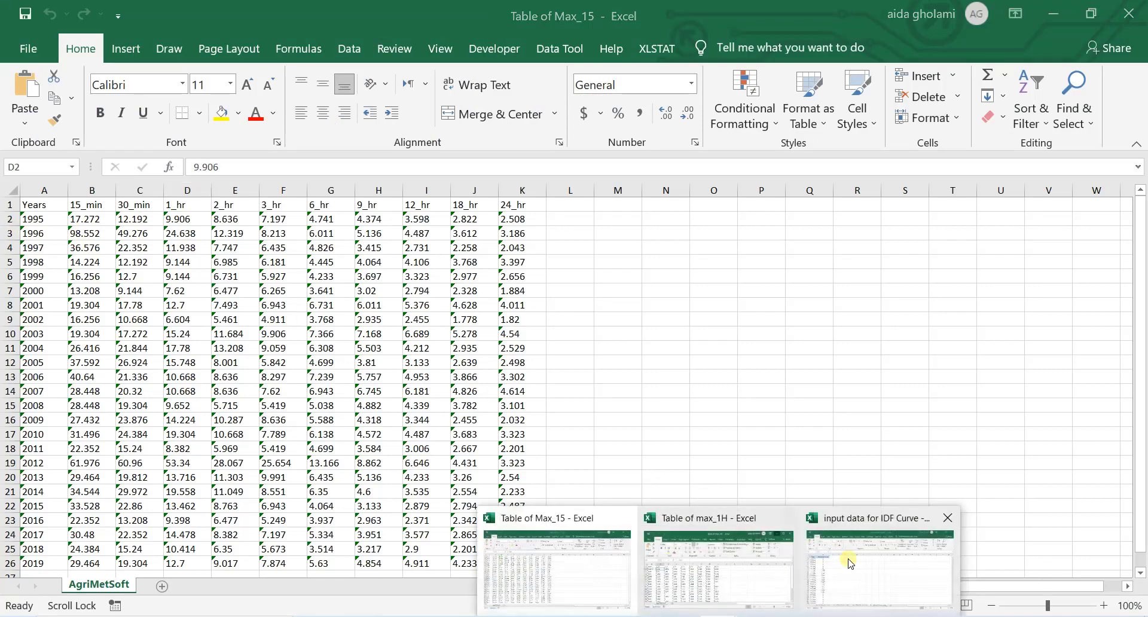
{"action": "left_click", "coordinate": [851, 564]}
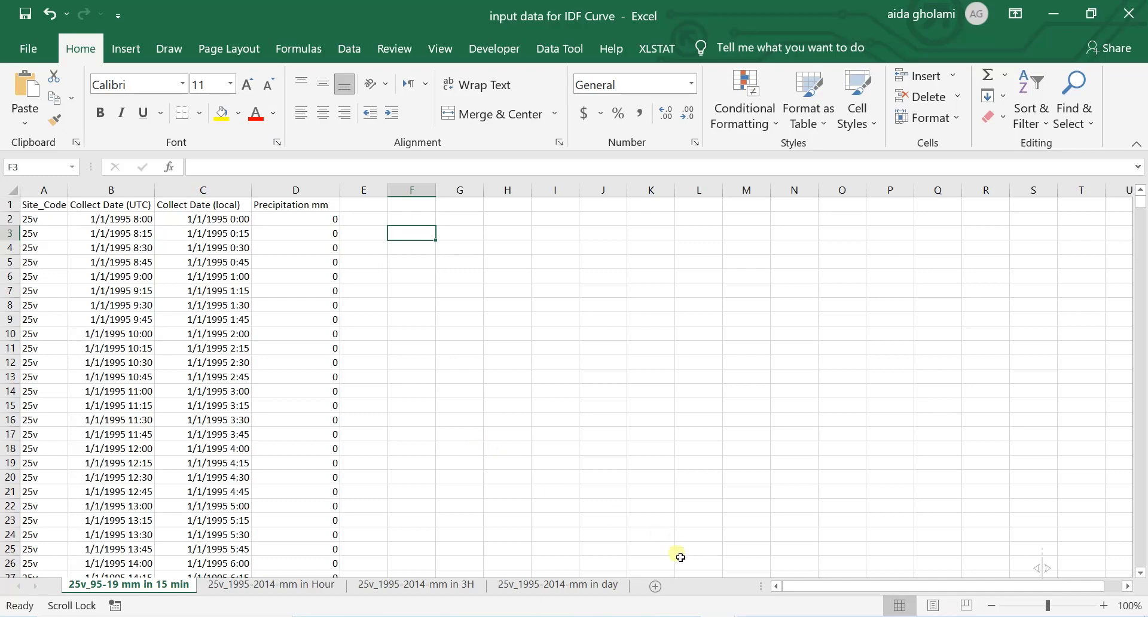
{"action": "left_click", "coordinate": [717, 616]}
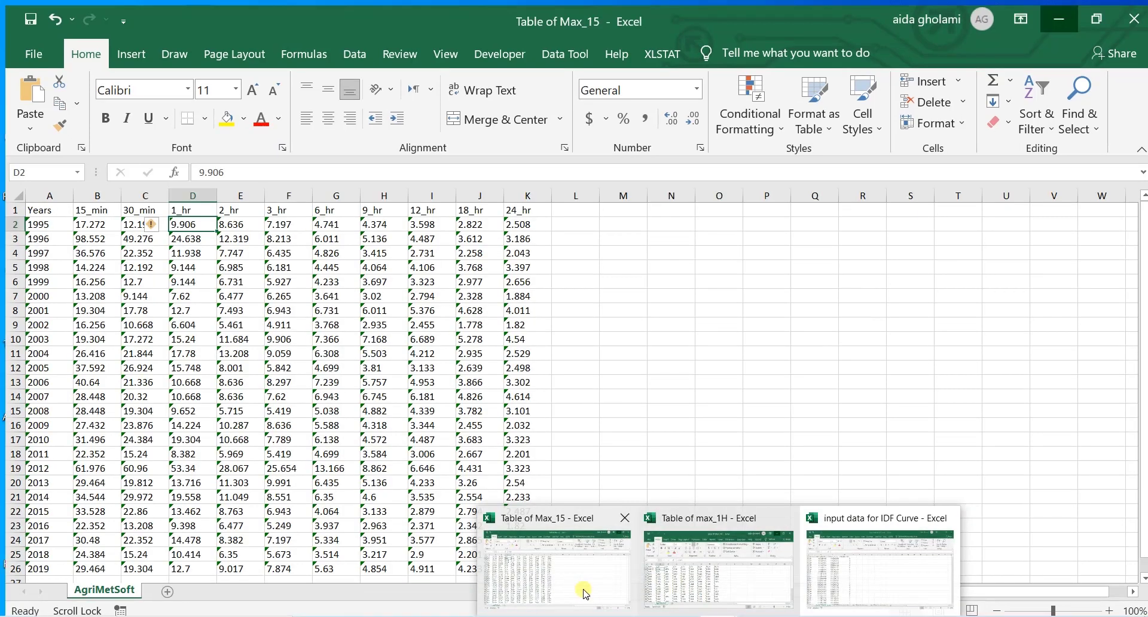
{"action": "left_click", "coordinate": [586, 594]}
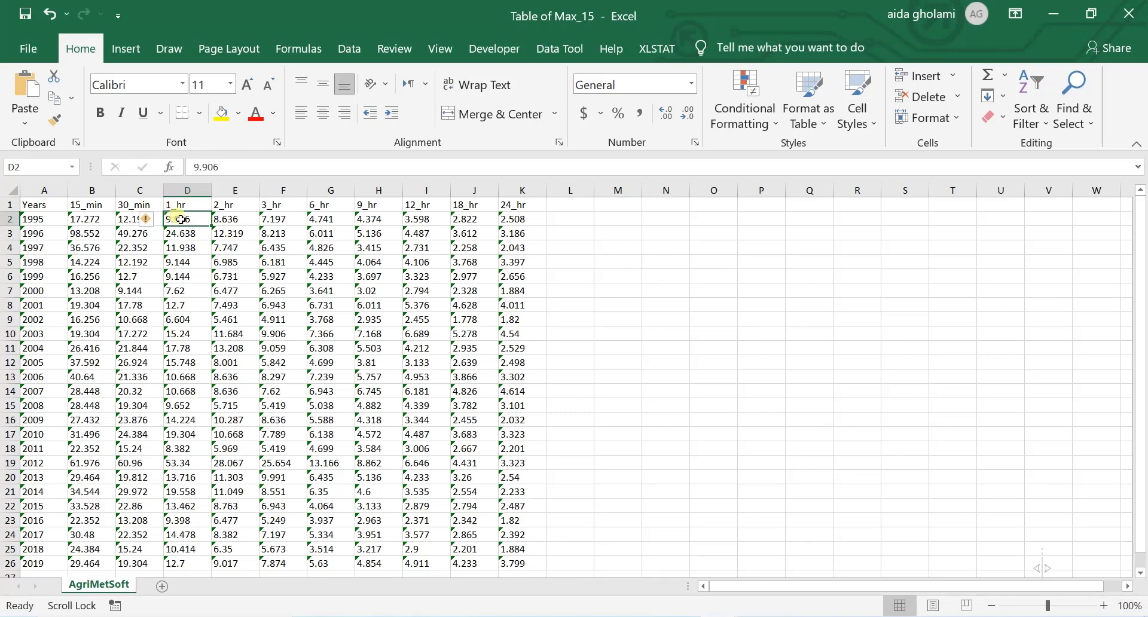
{"action": "left_click", "coordinate": [1054, 13]}
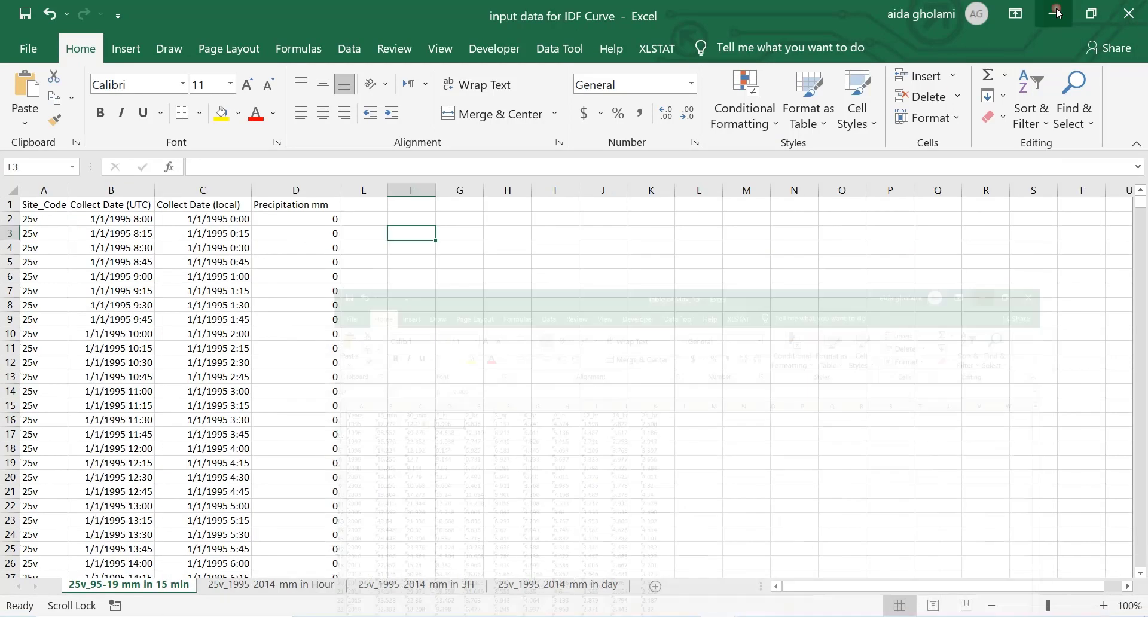
Step: Examine the first 15-minute precipitation values in D2 to D6 that make up one hour of rainfall
{"action": "left_click", "coordinate": [374, 219]}
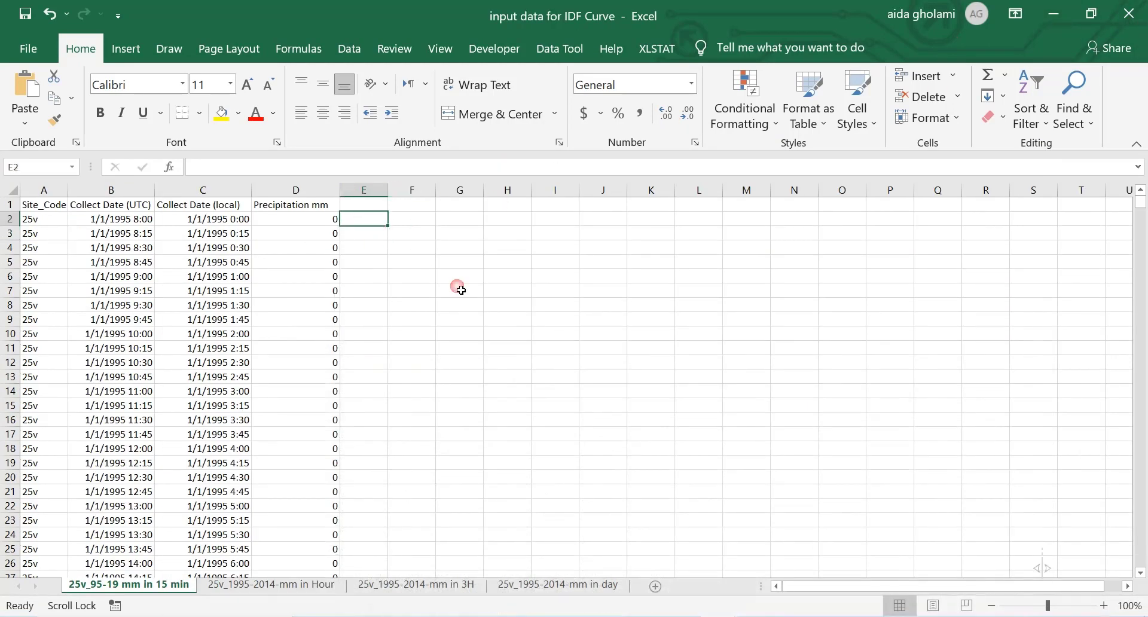
{"action": "left_click", "coordinate": [323, 220]}
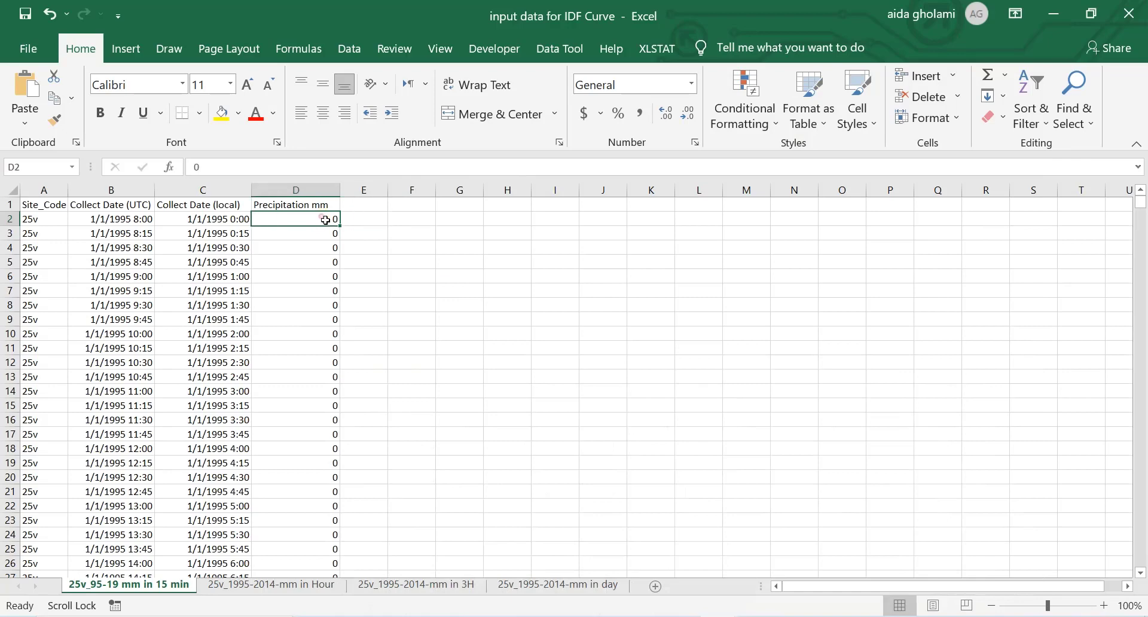
{"action": "left_click", "coordinate": [330, 235]}
{"action": "left_click", "coordinate": [333, 247]}
{"action": "left_click", "coordinate": [335, 279]}
{"action": "left_click", "coordinate": [333, 263]}
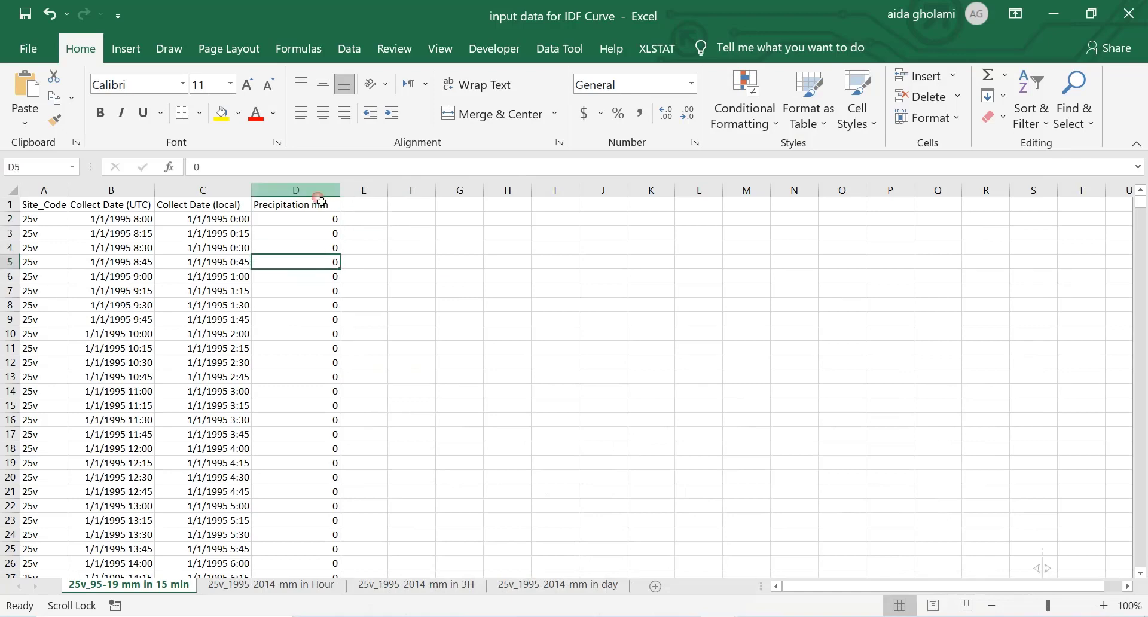
{"action": "left_click", "coordinate": [334, 220]}
{"action": "left_click", "coordinate": [321, 249]}
{"action": "left_click", "coordinate": [329, 276]}
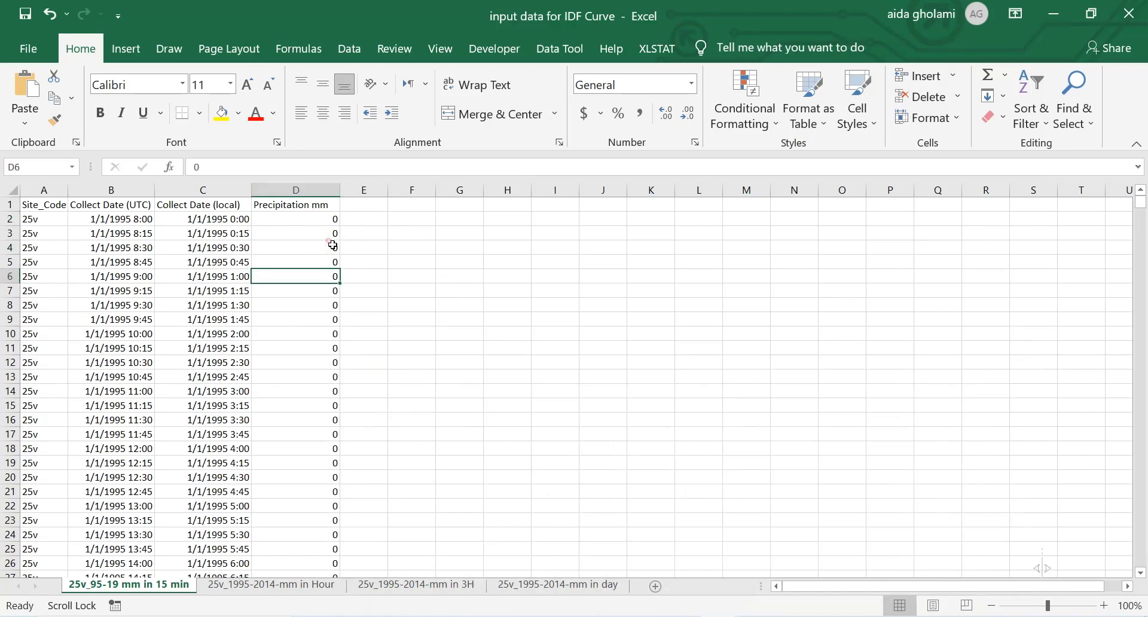
Step: Enter =SUM(D2:D5) in E2 to total the first four 15-minute precipitation values
{"action": "left_click", "coordinate": [371, 220]}
{"action": "type", "text": "=sum"}
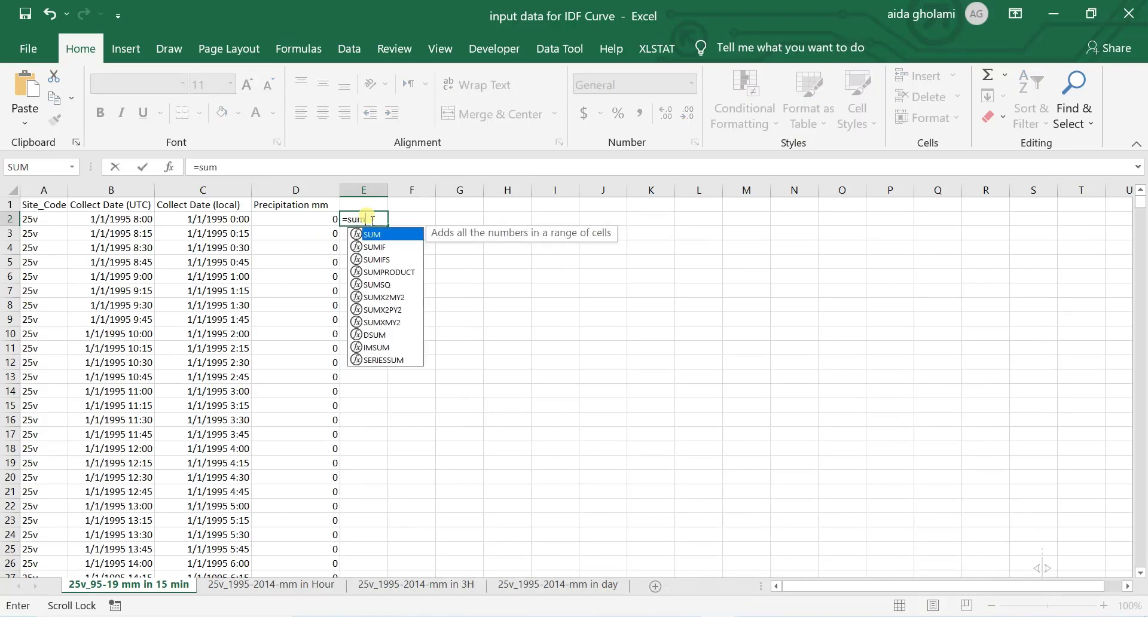
{"action": "double_click", "coordinate": [379, 236]}
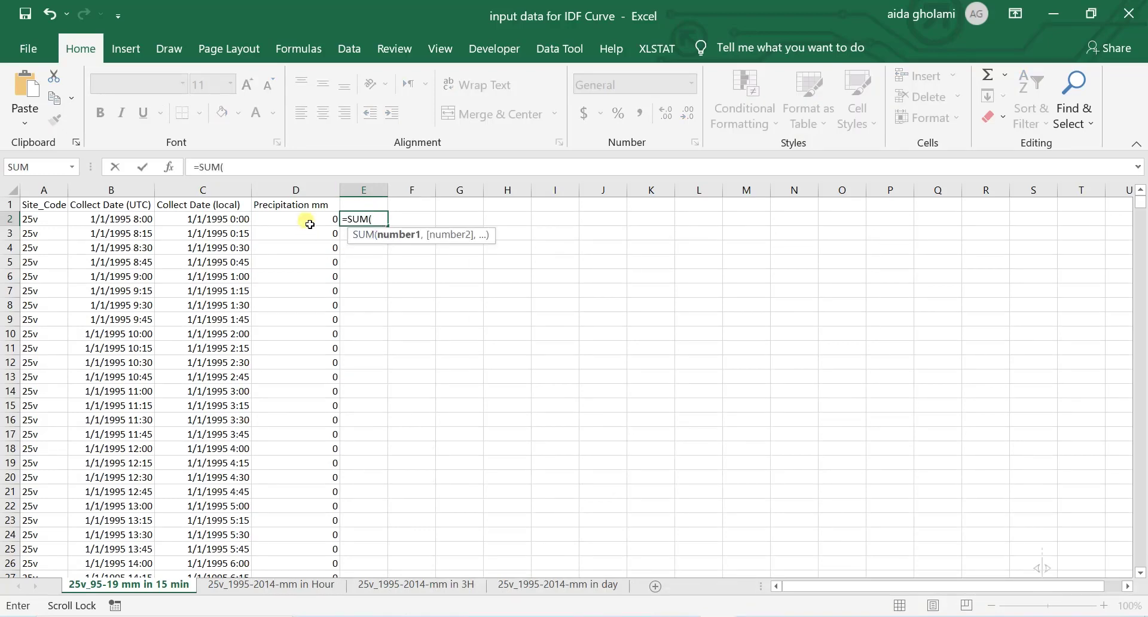
{"action": "left_click_drag", "start_coordinate": [310, 224], "coordinate": [334, 262]}
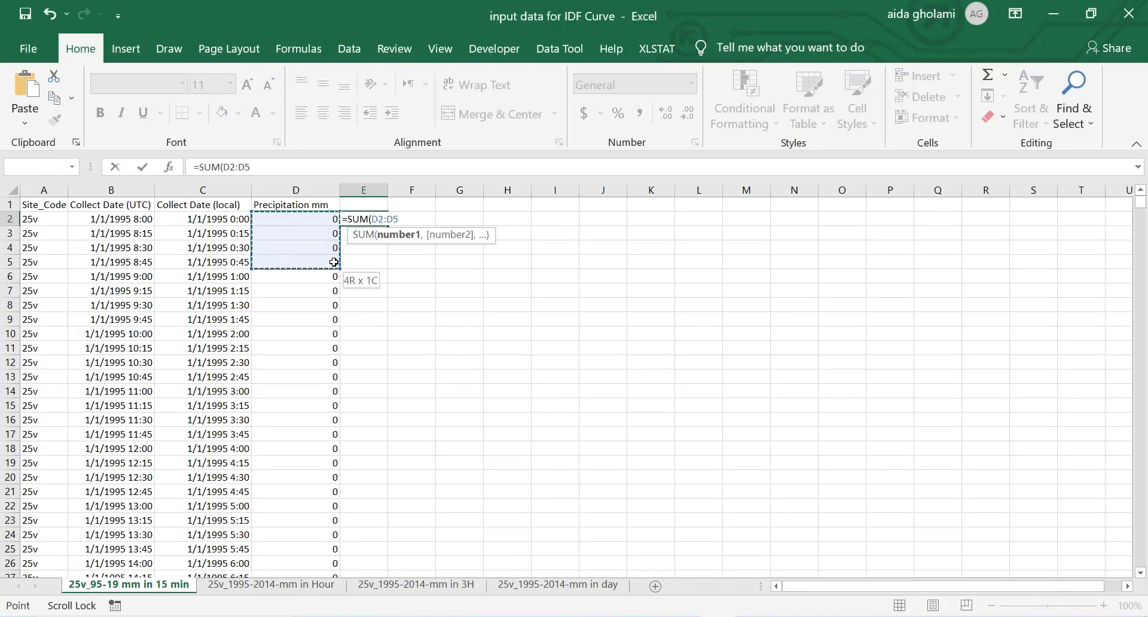
{"action": "type", "text": ")"}
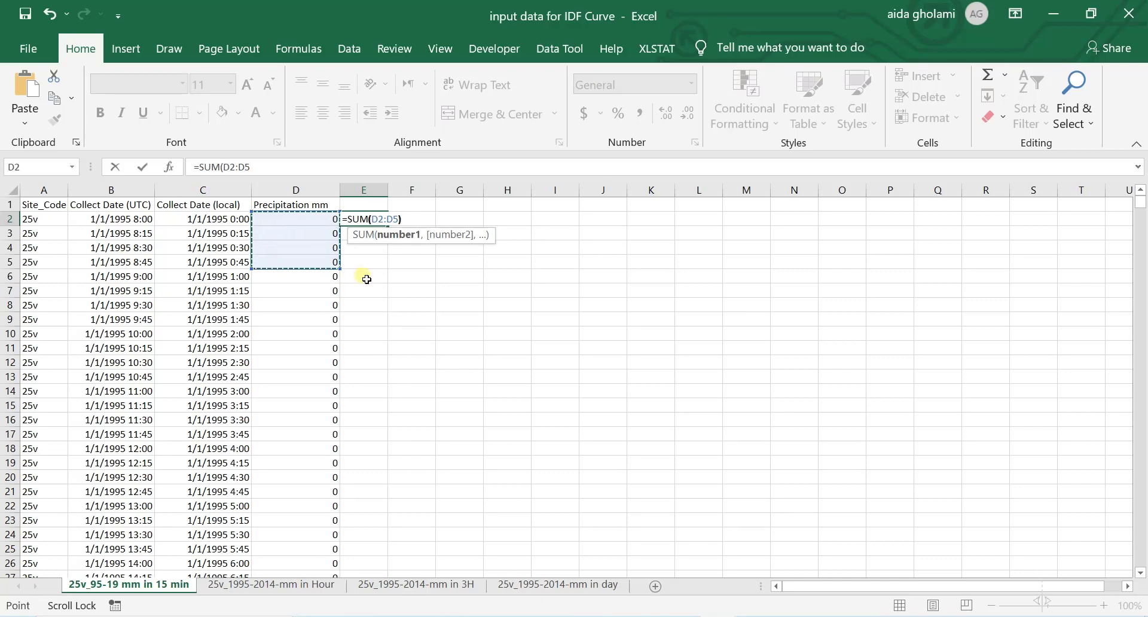
{"action": "key", "text": "Return"}
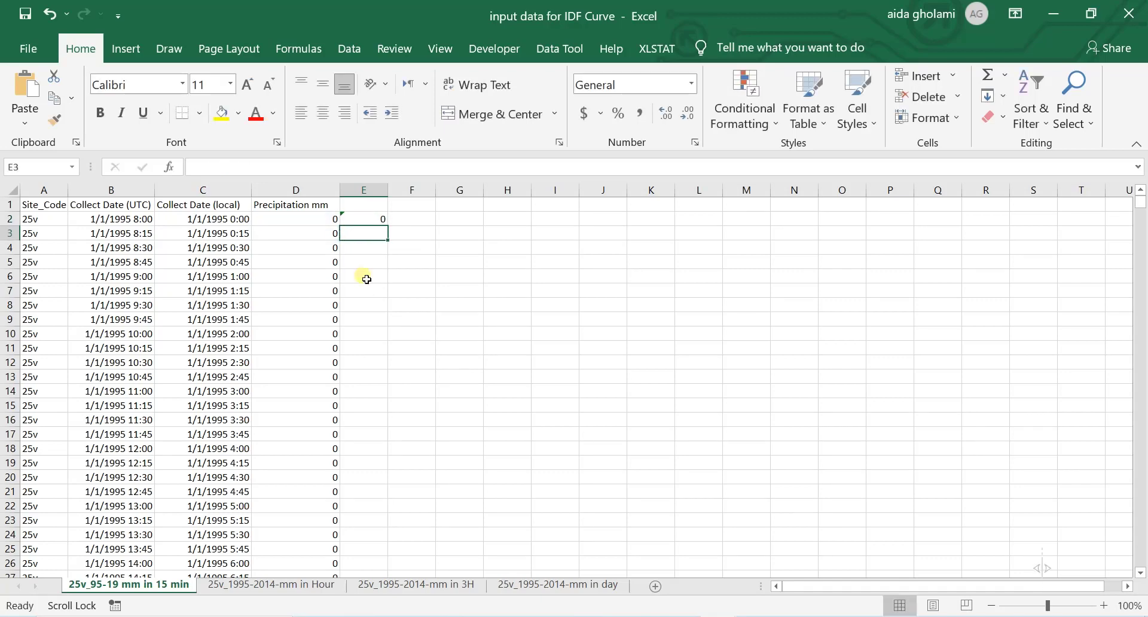
Step: Fill the E2 sum down to E8 and check which four 15-minute values each copied formula adds
{"action": "left_click", "coordinate": [383, 220]}
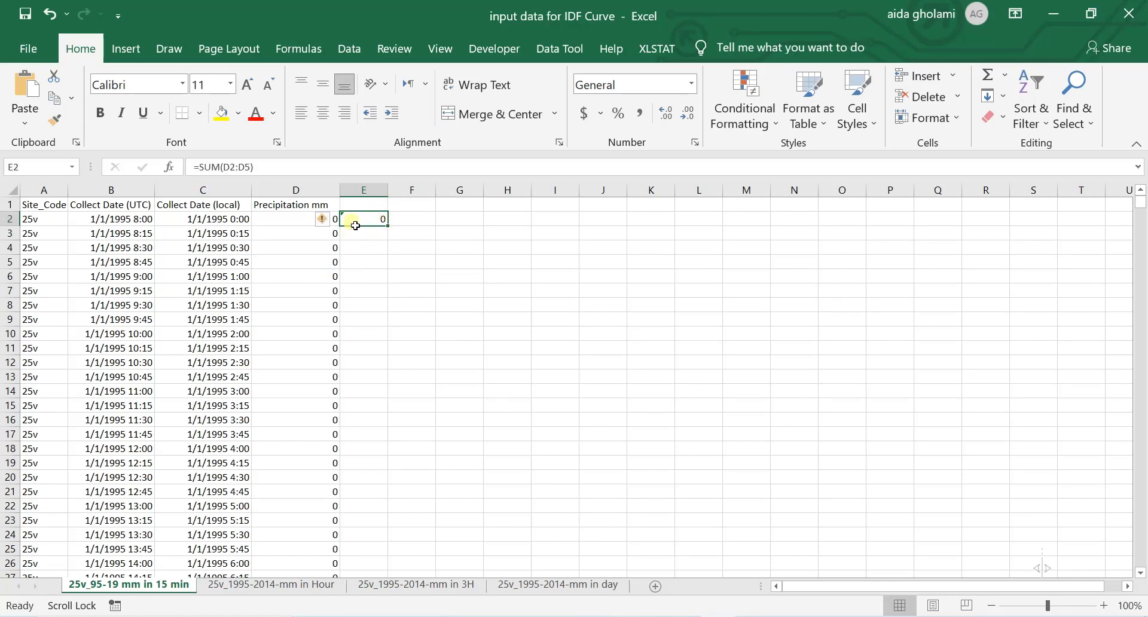
{"action": "left_click_drag", "start_coordinate": [392, 233], "coordinate": [389, 311]}
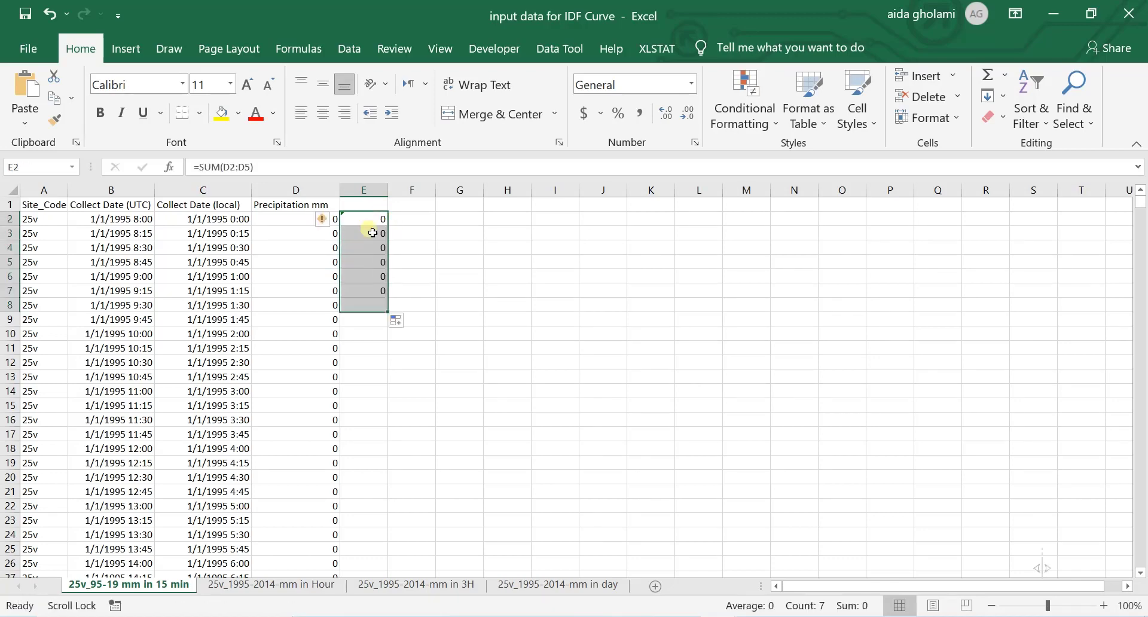
{"action": "double_click", "coordinate": [371, 233]}
{"action": "key", "text": "Escape"}
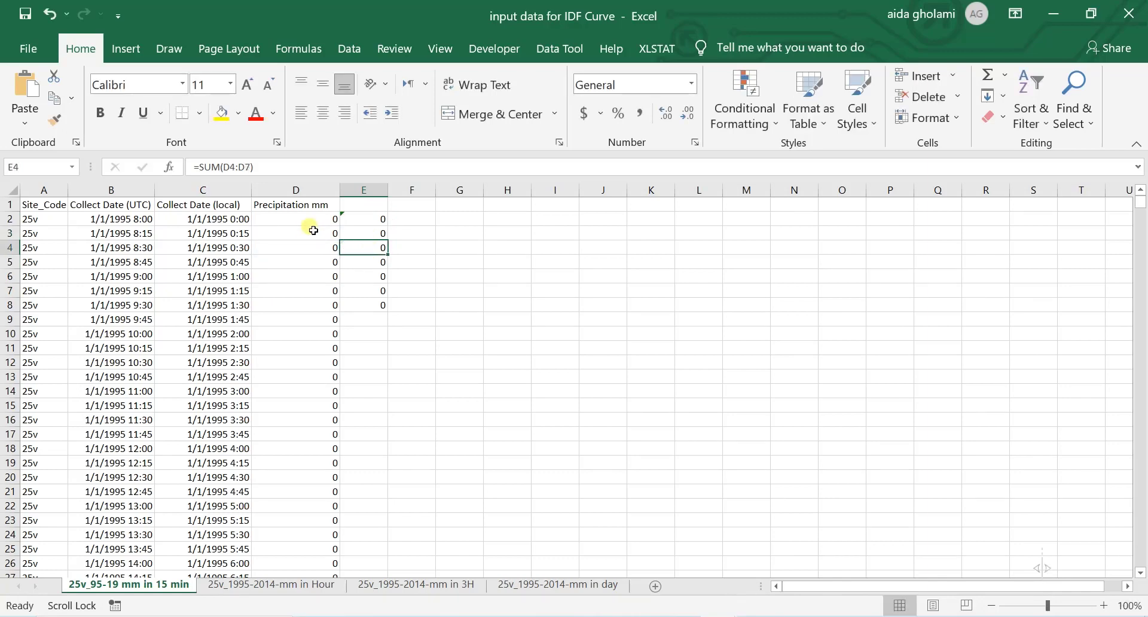
{"action": "left_click_drag", "start_coordinate": [311, 220], "coordinate": [332, 292]}
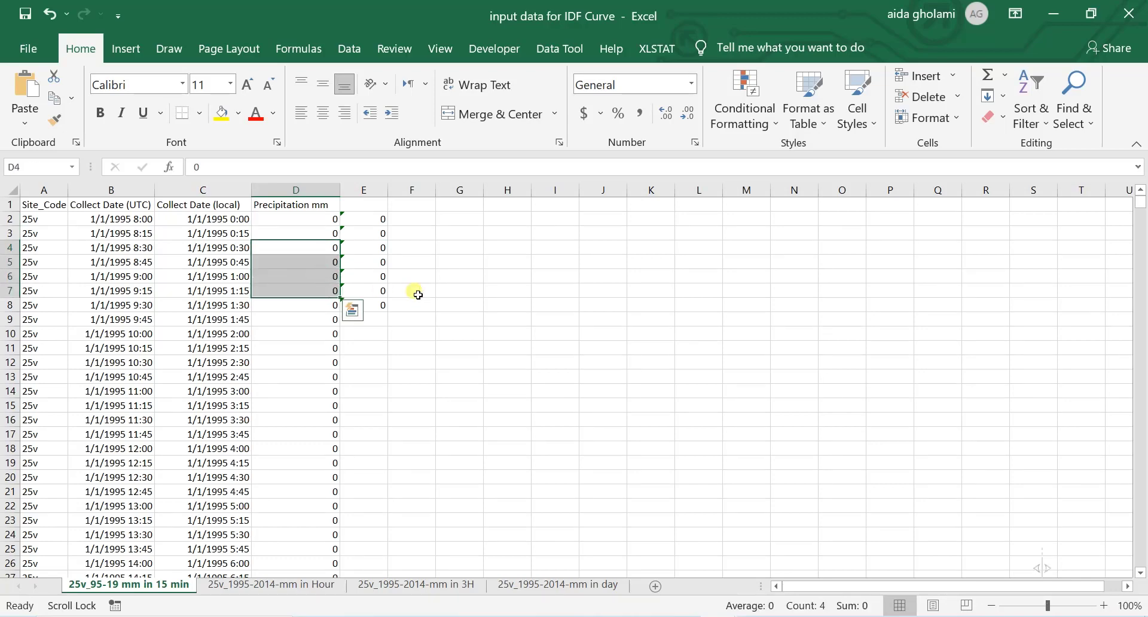
{"action": "left_click", "coordinate": [417, 292]}
Step: Extend the moving sum formula from E8 down column E over further 15-minute records and return to row 2
{"action": "left_click", "coordinate": [379, 306]}
{"action": "left_click_drag", "start_coordinate": [395, 315], "coordinate": [355, 605]}
{"action": "left_click_drag", "start_coordinate": [1143, 213], "coordinate": [1142, 202]}
{"action": "key", "text": "Up"}
{"action": "key", "text": "Up"}
{"action": "key", "text": "Up"}
{"action": "key", "text": "Up"}
{"action": "key", "text": "Up"}
{"action": "key", "text": "Up"}
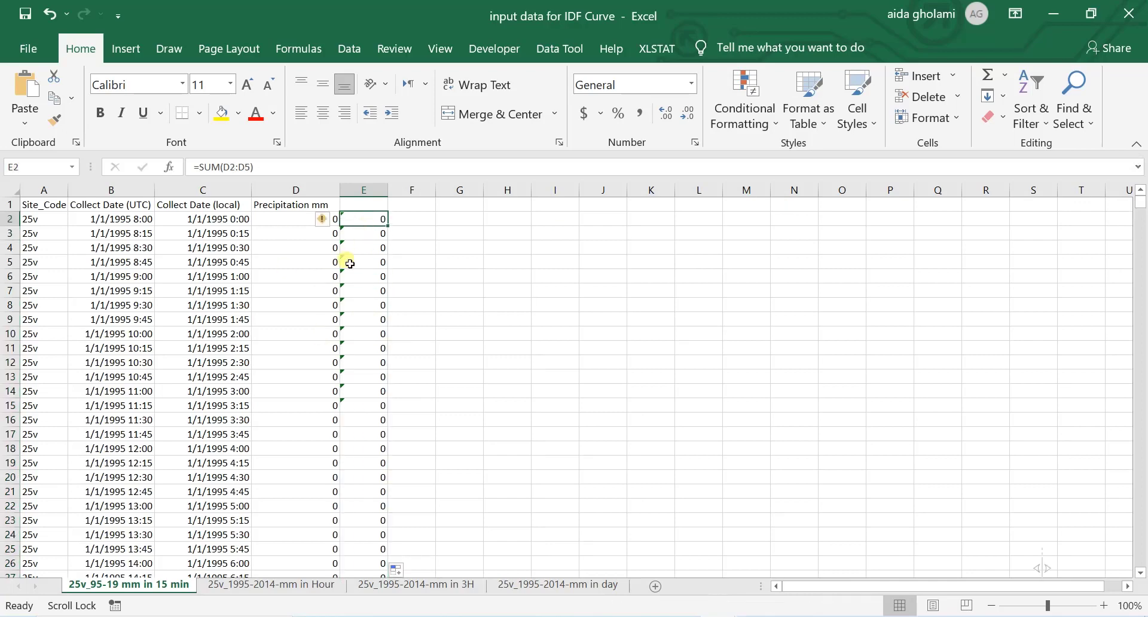
{"action": "left_click", "coordinate": [421, 220]}
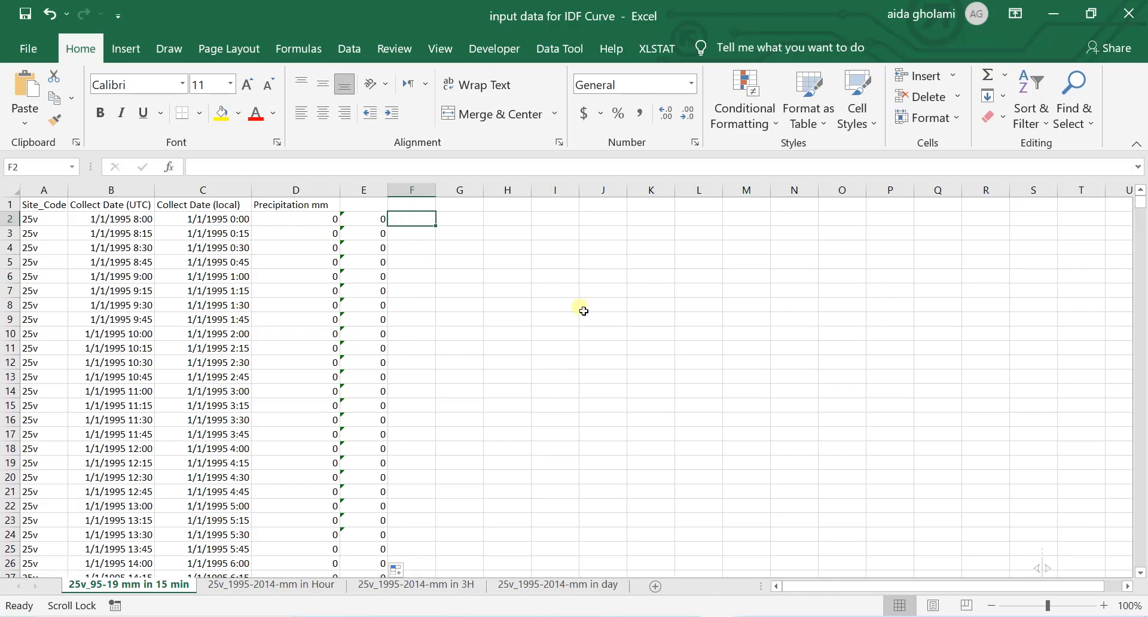
{"action": "left_click", "coordinate": [458, 234]}
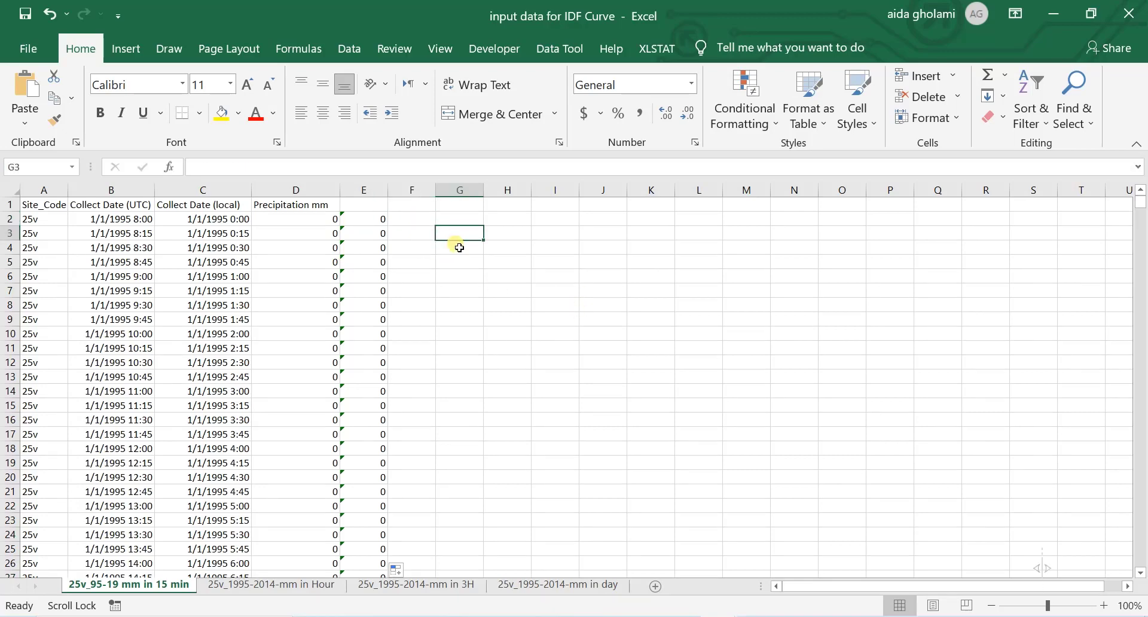
Step: Label column E as "hourly (mm/hour)" in E1 and widen the column to fit the heading
{"action": "left_click_drag", "start_coordinate": [381, 222], "coordinate": [358, 479]}
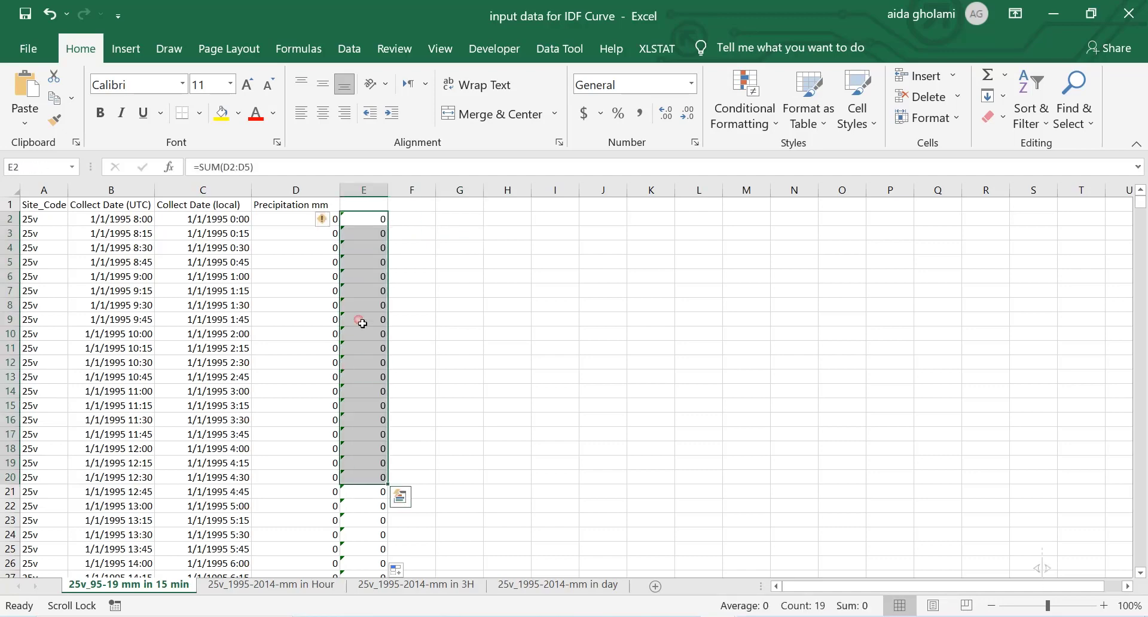
{"action": "left_click_drag", "start_coordinate": [363, 306], "coordinate": [367, 277]}
{"action": "left_click", "coordinate": [369, 190]}
{"action": "left_click", "coordinate": [380, 204]}
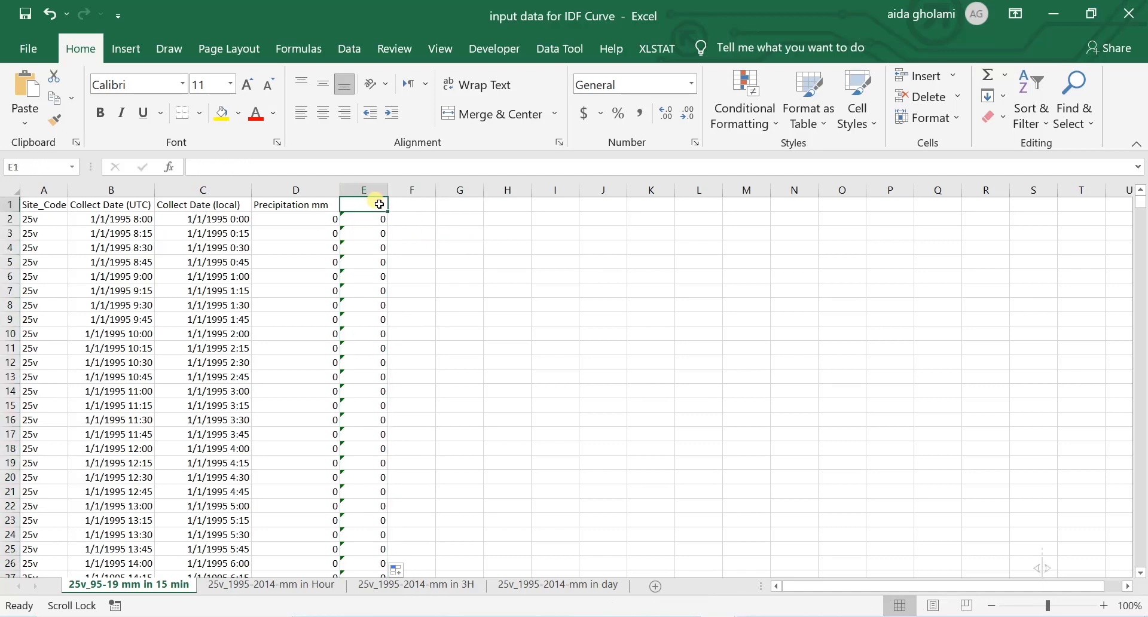
{"action": "type", "text": "hourly (mm/hour"}
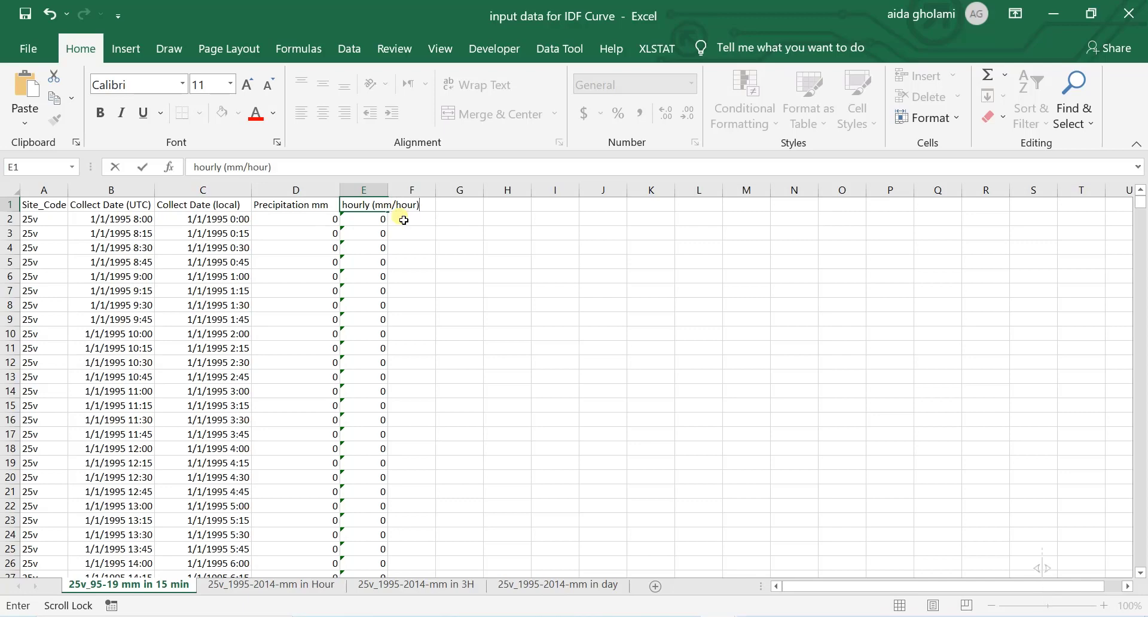
{"action": "left_click", "coordinate": [406, 233]}
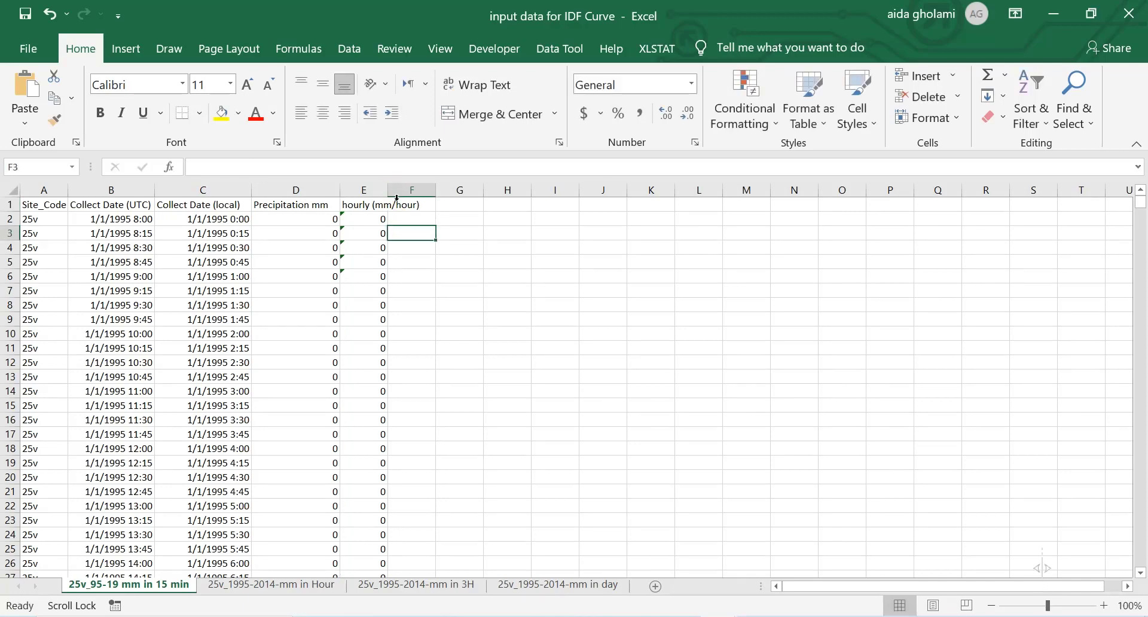
{"action": "double_click", "coordinate": [389, 193]}
{"action": "left_click", "coordinate": [397, 235]}
Step: Review the hourly sums in column E against the 1995 1_hr value in "Table of Max_15", then return to "input data for IDF Curve"
{"action": "left_click", "coordinate": [390, 221]}
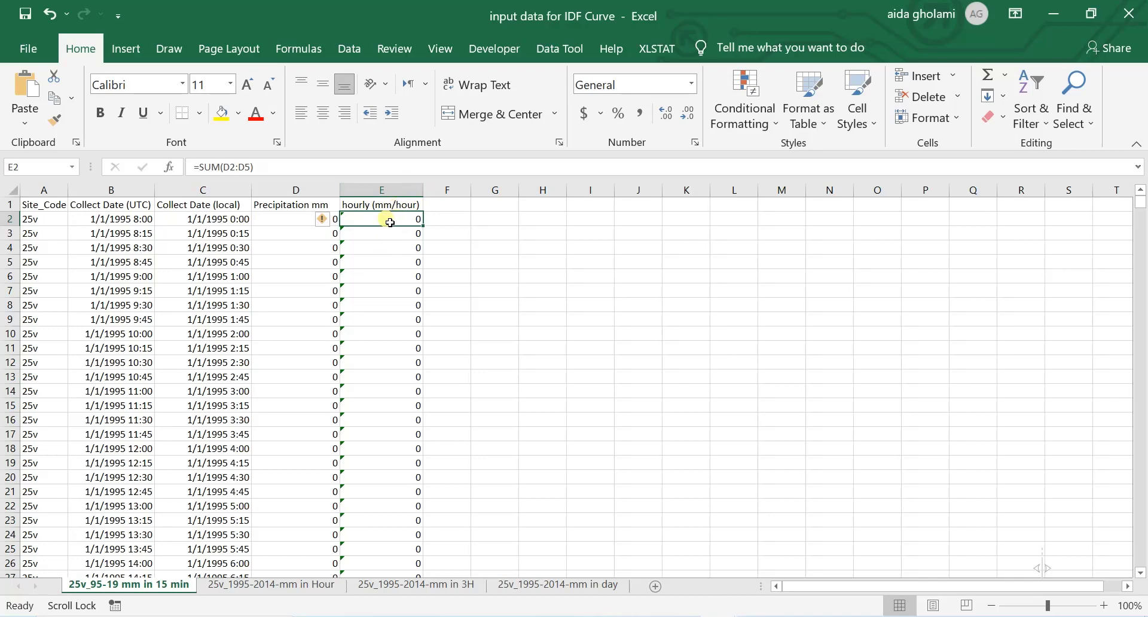
{"action": "left_click_drag", "start_coordinate": [397, 223], "coordinate": [380, 423]}
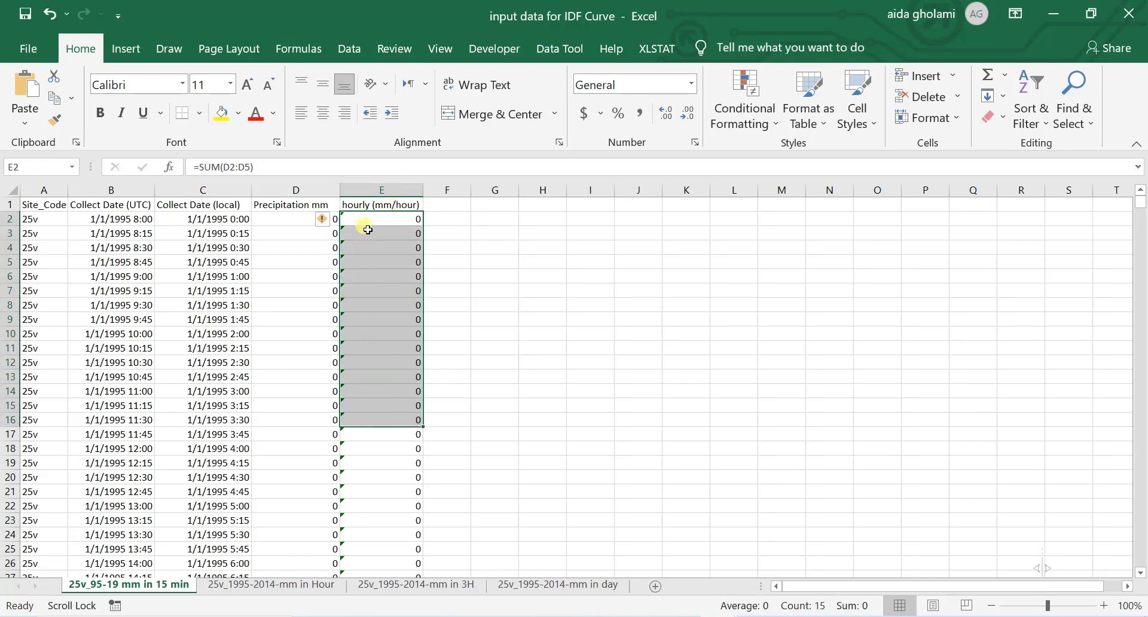
{"action": "left_click_drag", "start_coordinate": [362, 223], "coordinate": [383, 349]}
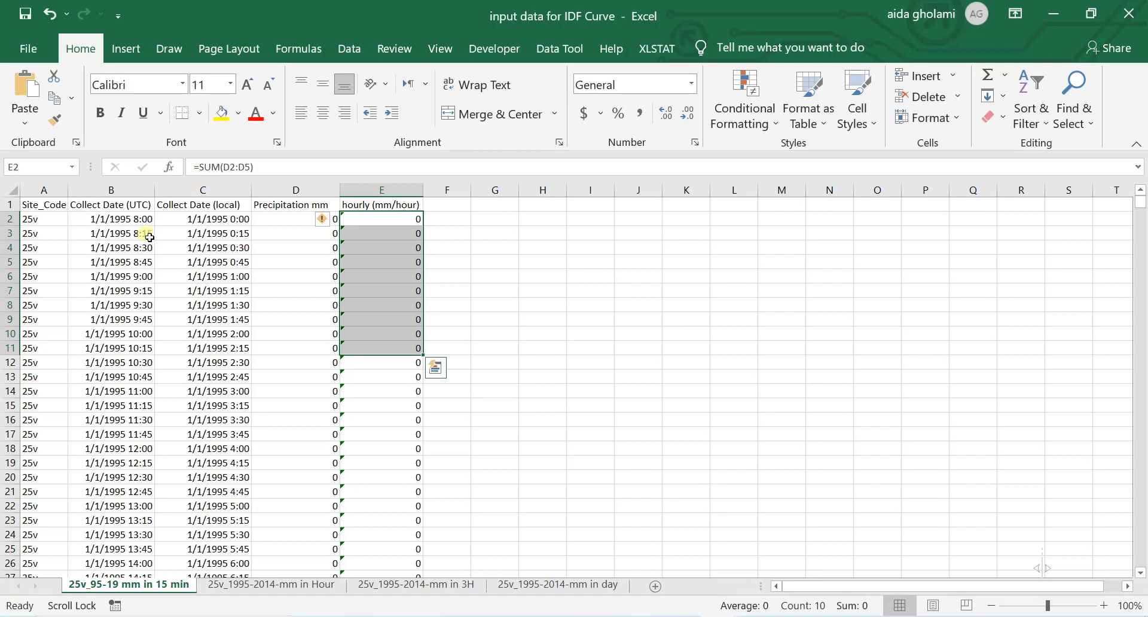
{"action": "left_click", "coordinate": [718, 616]}
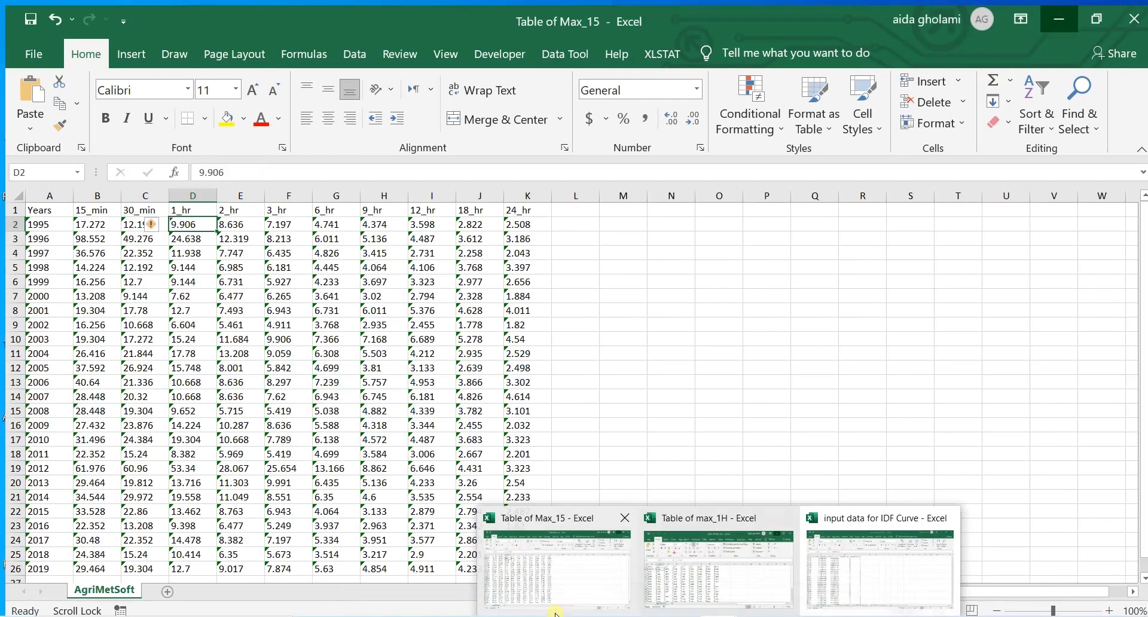
{"action": "left_click", "coordinate": [555, 612]}
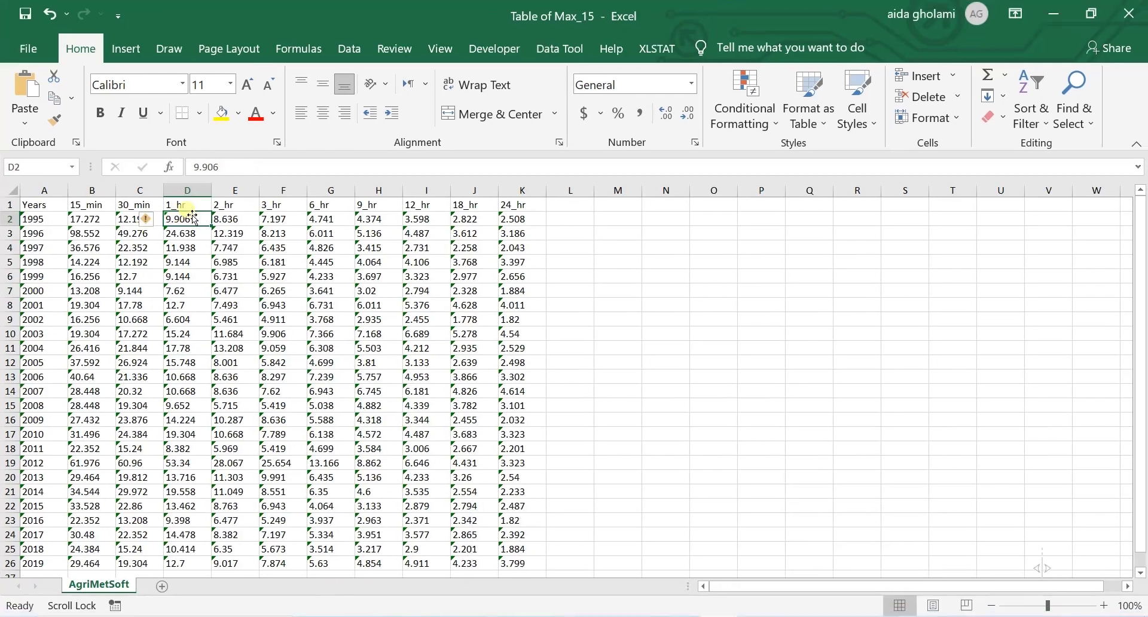
{"action": "left_click", "coordinate": [1055, 13]}
{"action": "left_click", "coordinate": [473, 250]}
{"action": "left_click", "coordinate": [489, 234]}
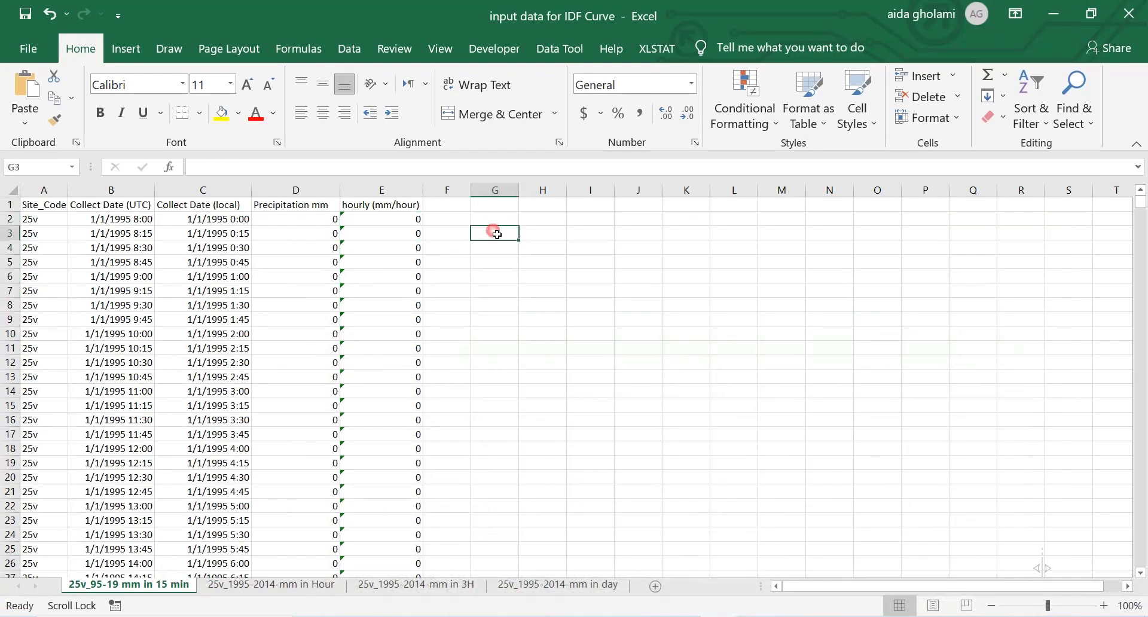
{"action": "type", "text": "=max"}
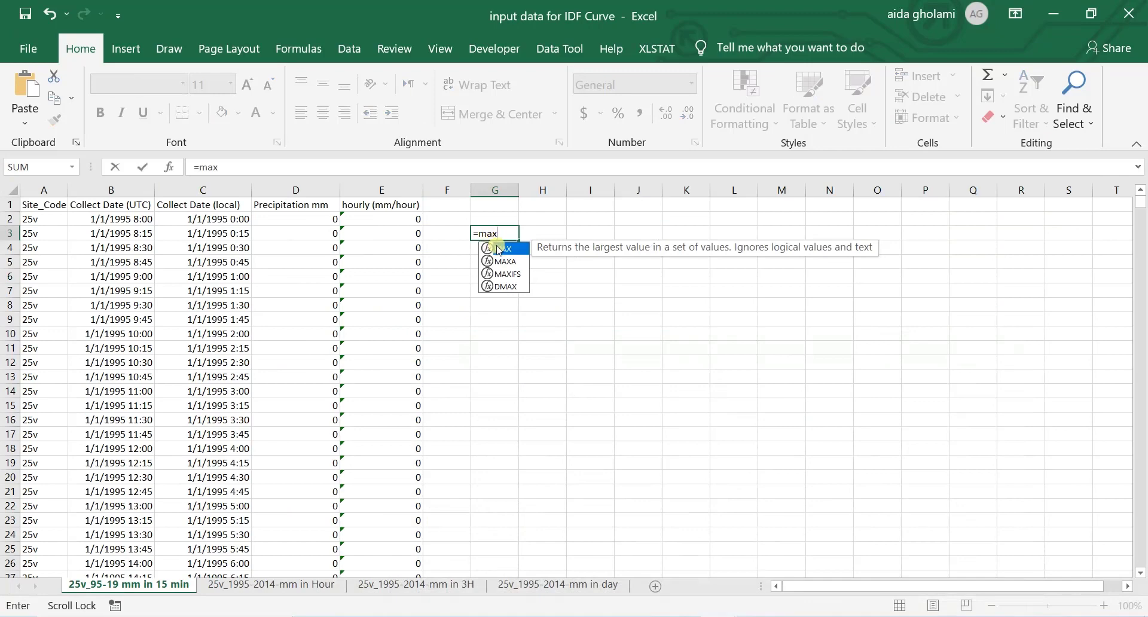
{"action": "double_click", "coordinate": [502, 252]}
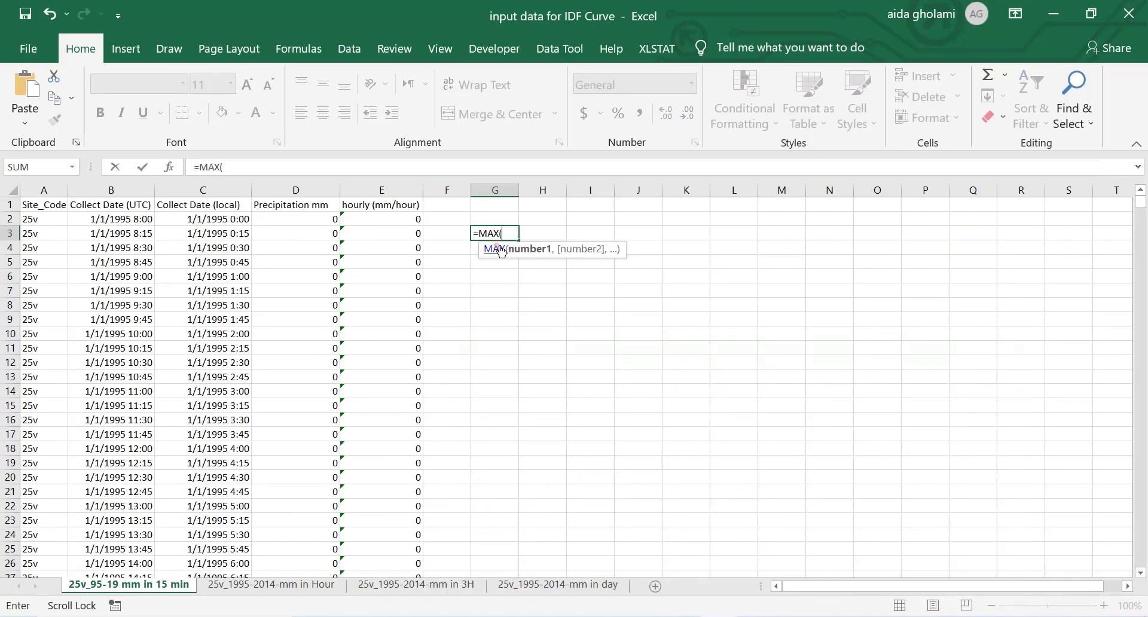
{"action": "left_click", "coordinate": [418, 219]}
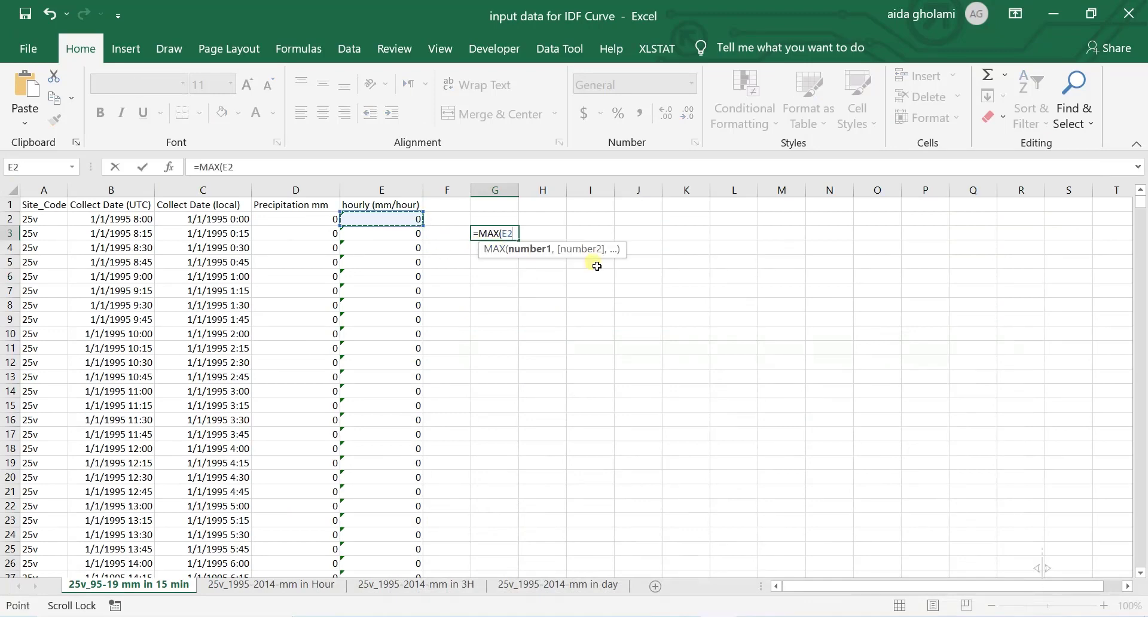
{"action": "key", "text": "F8"}
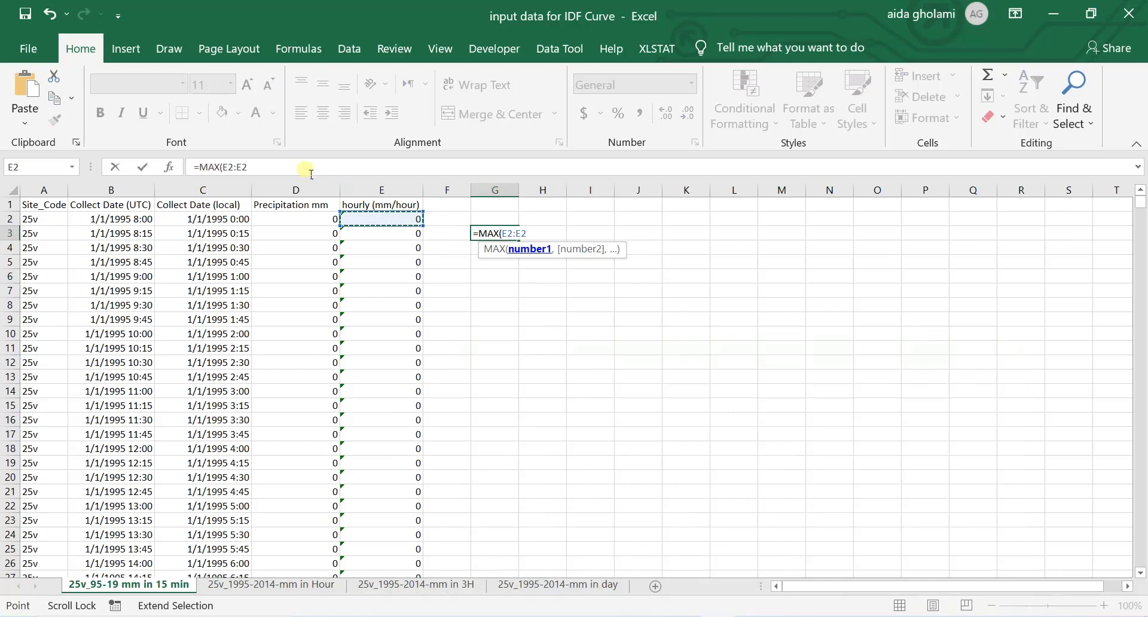
{"action": "left_click", "coordinate": [257, 168]}
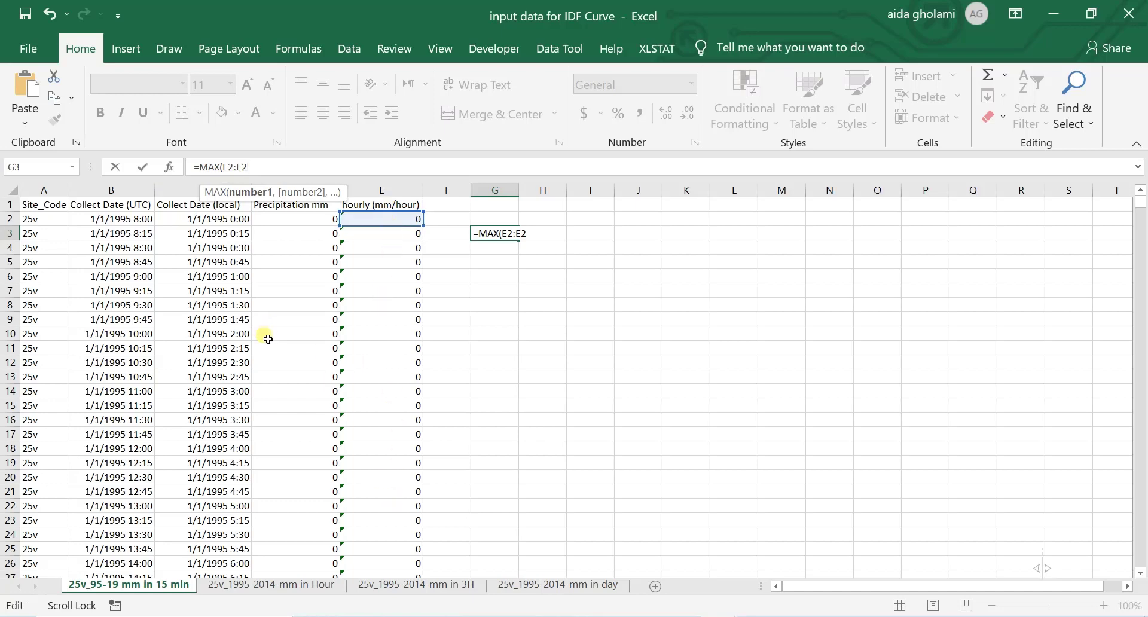
Step: Replace the unfinished MAX formula in G3 with =365*24*4 to calculate the number of 15-minute records in a year
{"action": "key", "text": "BackSpace"}
{"action": "key", "text": "BackSpace"}
{"action": "key", "text": "BackSpace"}
{"action": "key", "text": "BackSpace"}
{"action": "key", "text": "BackSpace"}
{"action": "key", "text": "BackSpace"}
{"action": "key", "text": "BackSpace"}
{"action": "key", "text": "BackSpace"}
{"action": "key", "text": "BackSpace"}
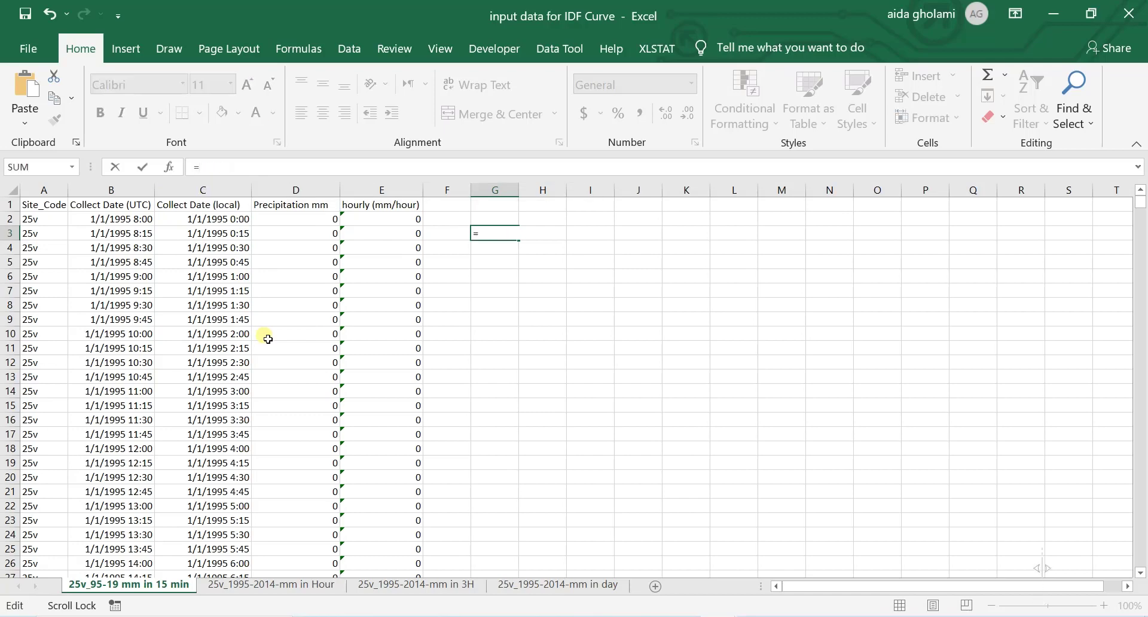
{"action": "type", "text": "365*24*4"}
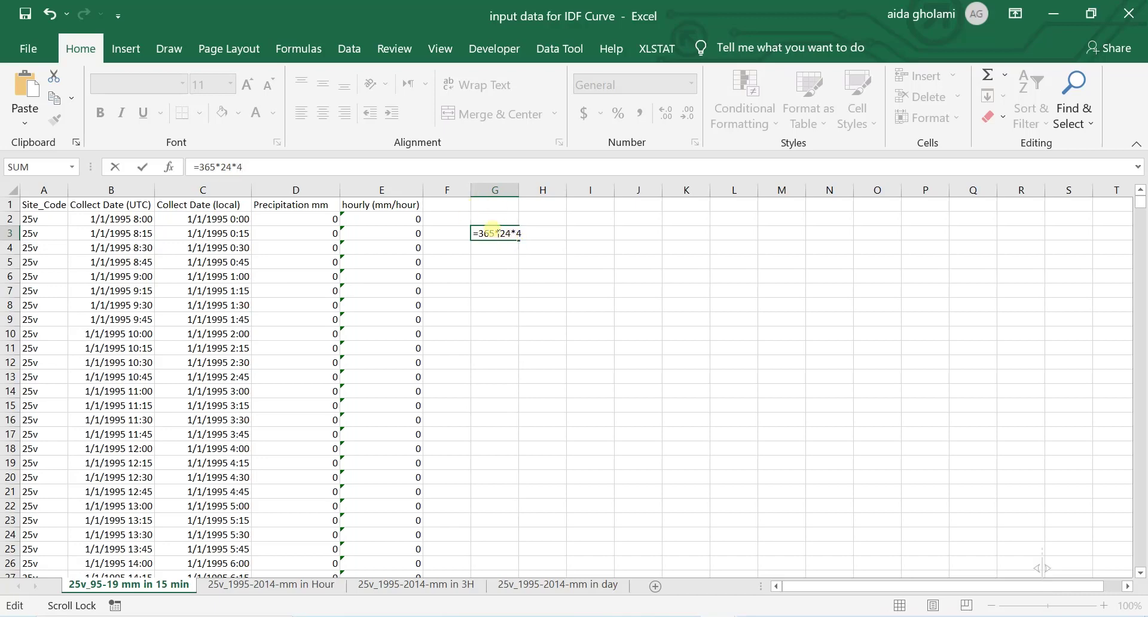
{"action": "key", "text": "Return"}
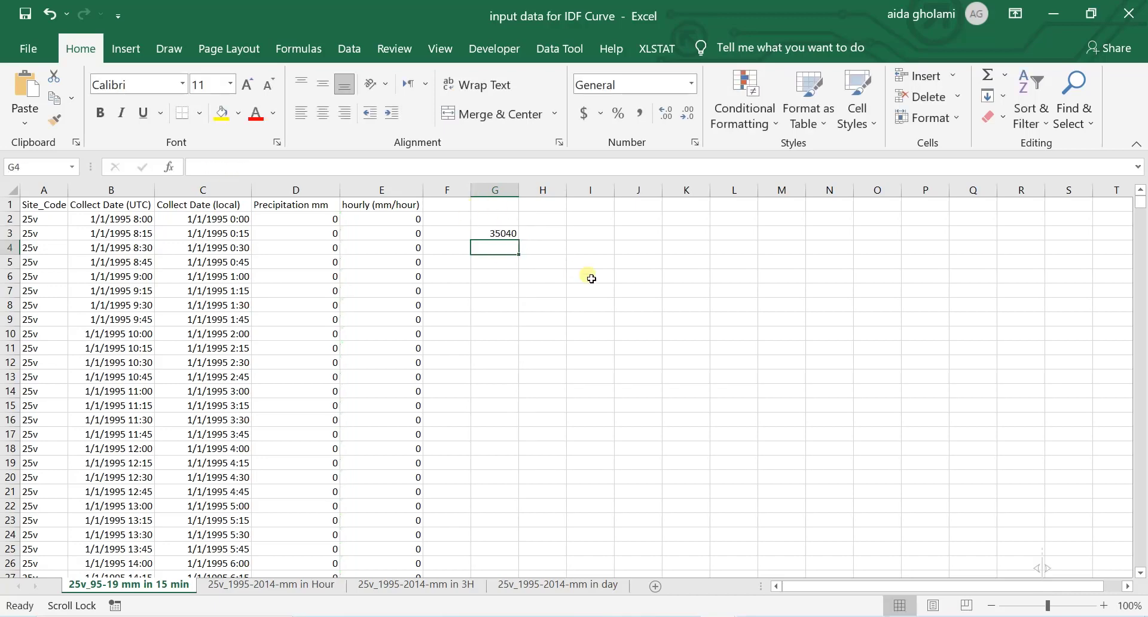
Step: Enter =MAX(E2:E35040) in G5 to find the maximum moving hourly rainfall of 1995
{"action": "left_click", "coordinate": [506, 265]}
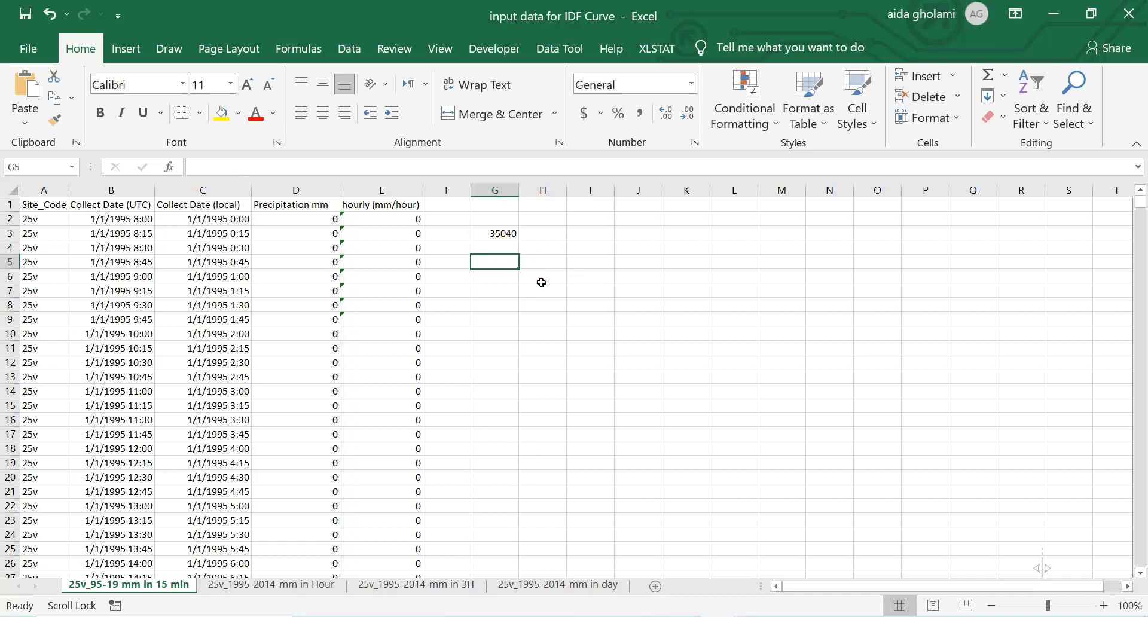
{"action": "type", "text": "=max"}
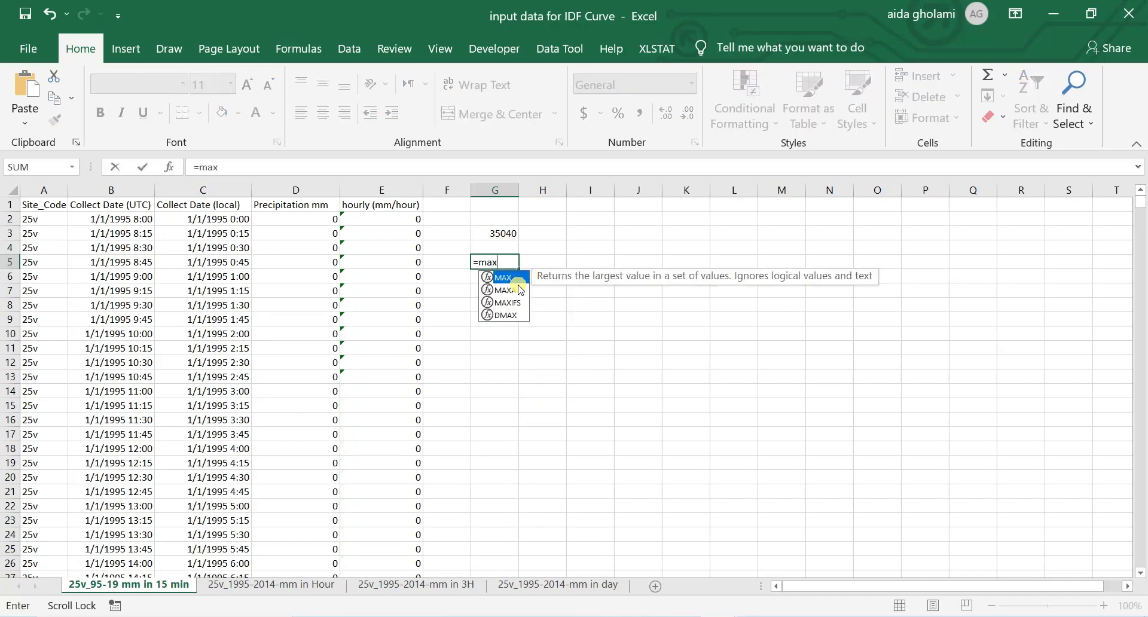
{"action": "double_click", "coordinate": [506, 278]}
{"action": "left_click", "coordinate": [409, 221]}
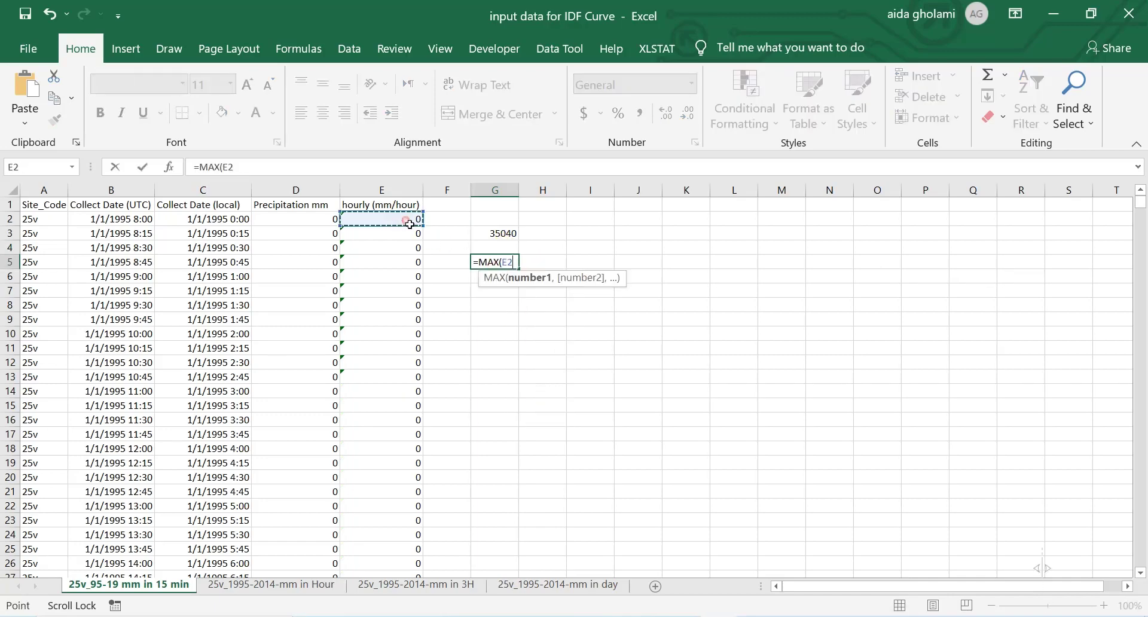
{"action": "key", "text": "F8"}
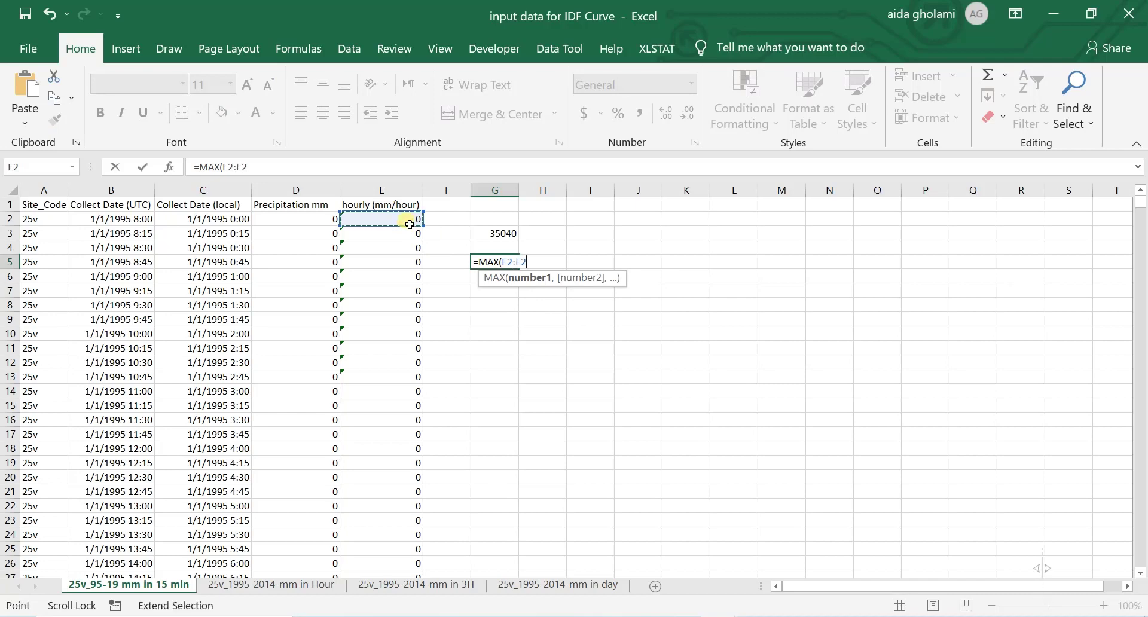
{"action": "left_click", "coordinate": [265, 169]}
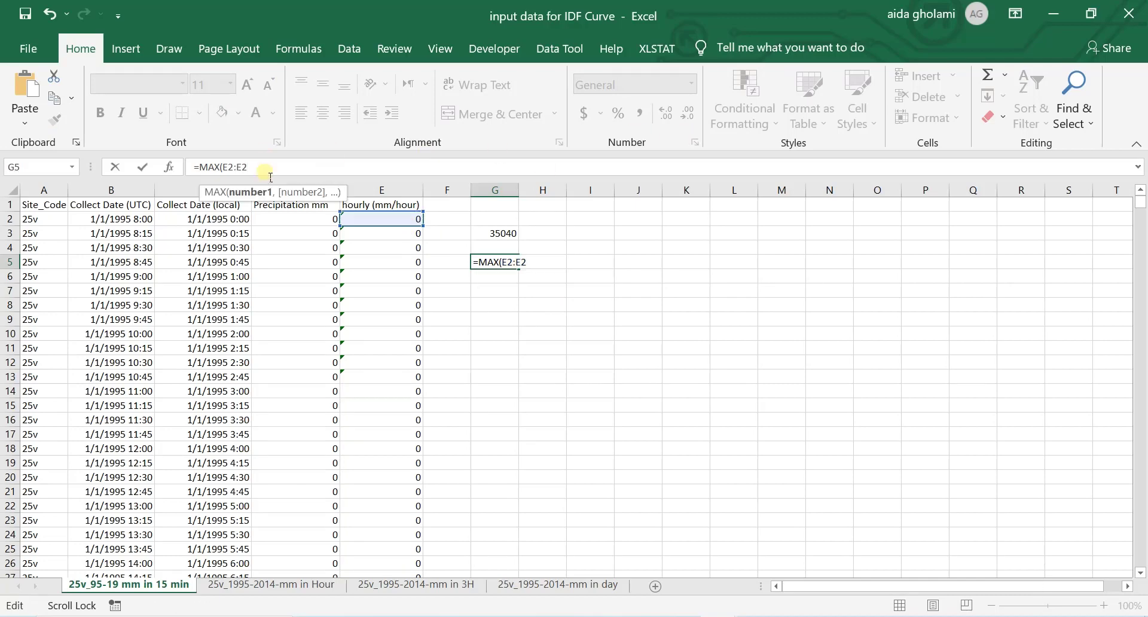
{"action": "key", "text": "BackSpace"}
{"action": "type", "text": "35040"}
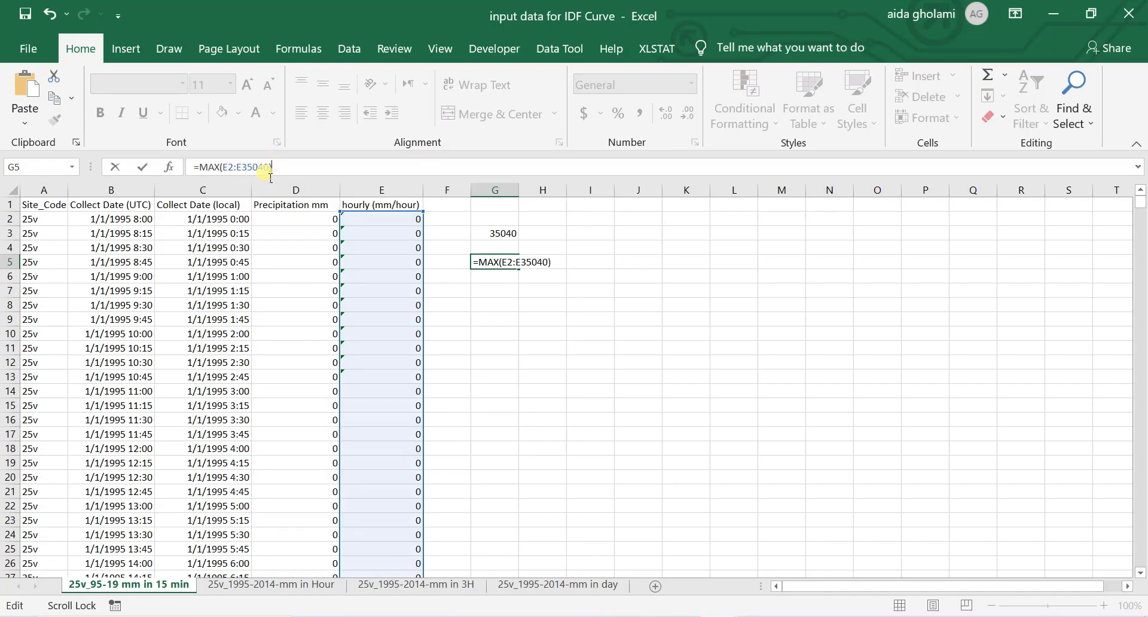
{"action": "key", "text": "Return"}
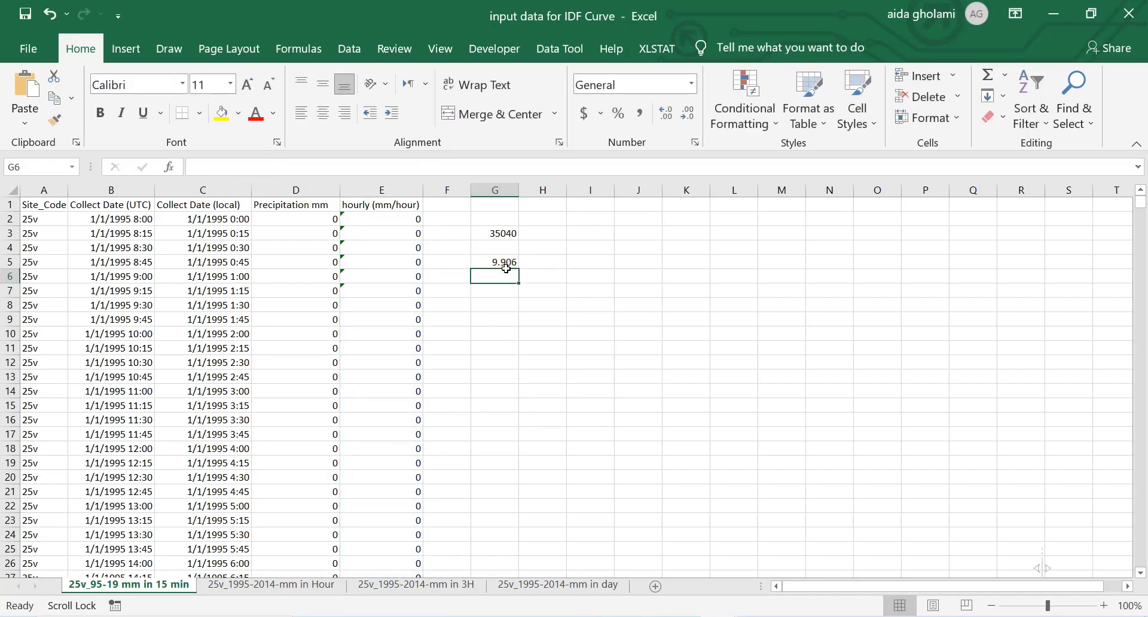
Step: Compare the maximum in G5 with the 1995 1_hr value in "Table of Max_15" and return to "input data for IDF Curve"
{"action": "left_click", "coordinate": [503, 267]}
{"action": "left_click", "coordinate": [725, 616]}
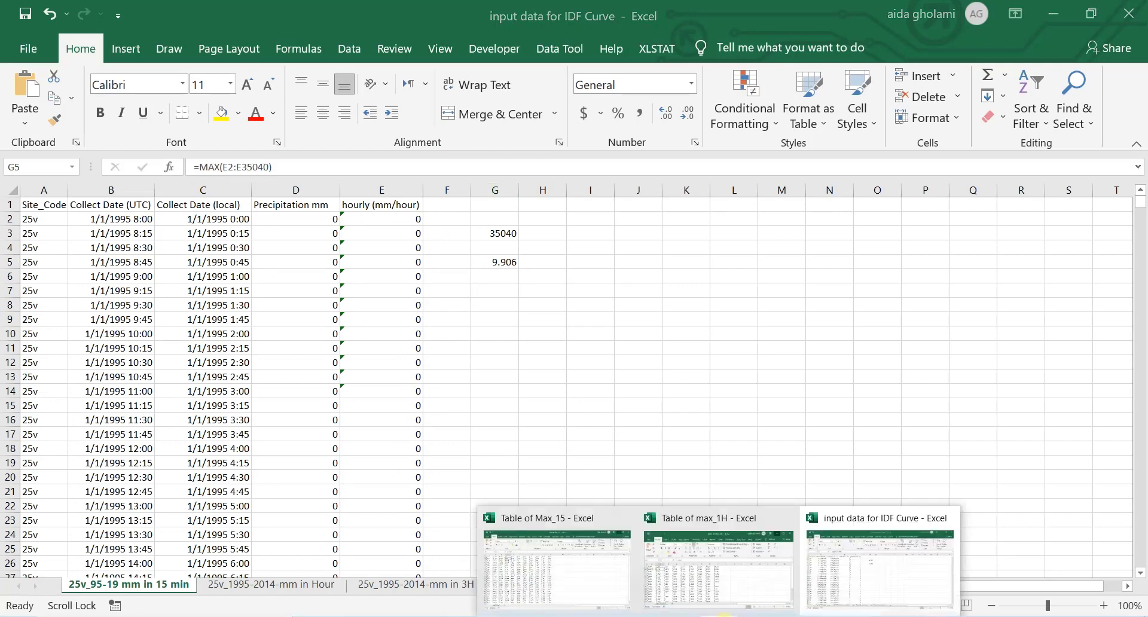
{"action": "mouse_move", "coordinate": [578, 574]}
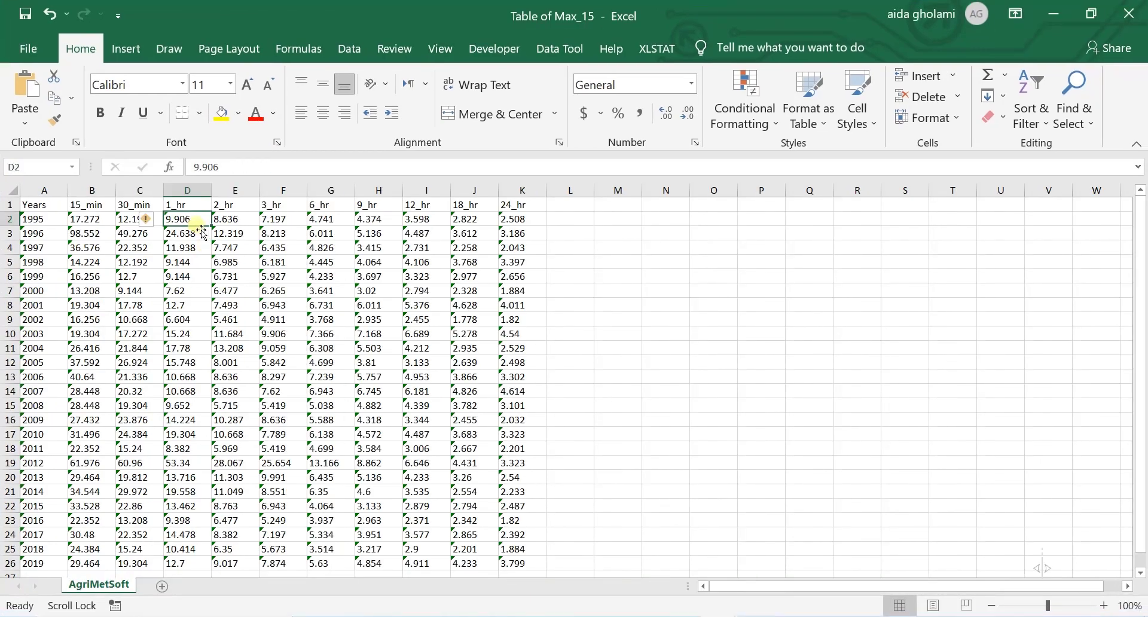
{"action": "left_click", "coordinate": [1053, 11]}
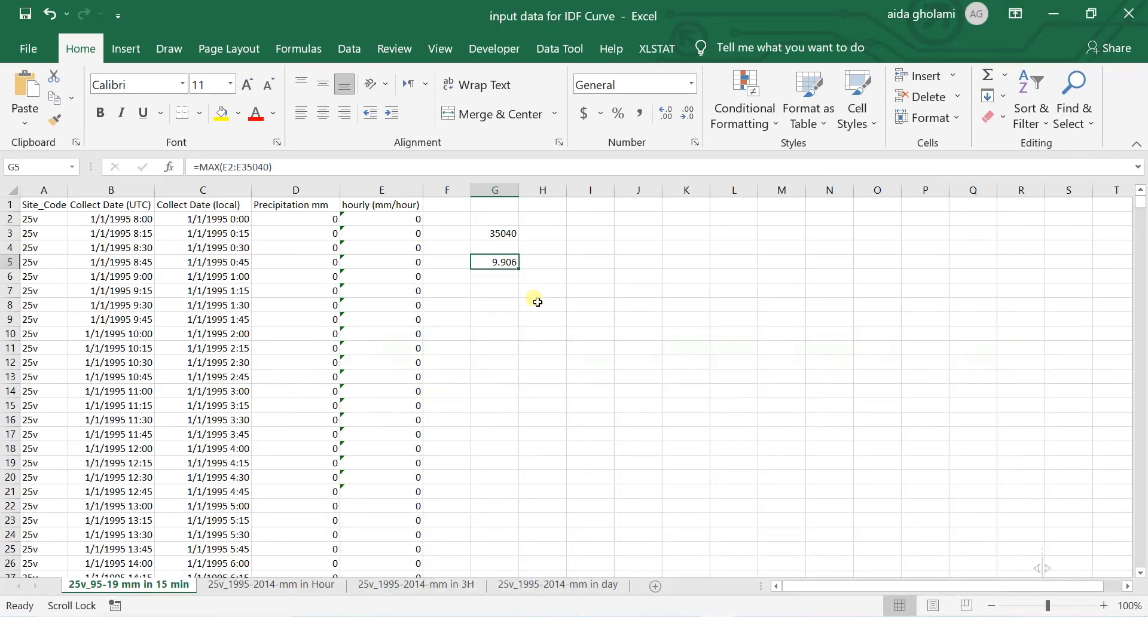